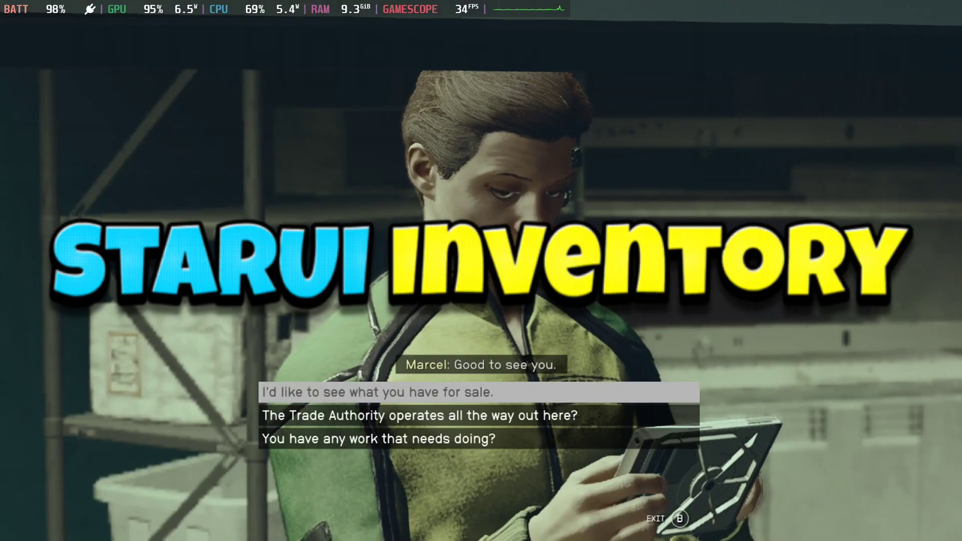
key(e)
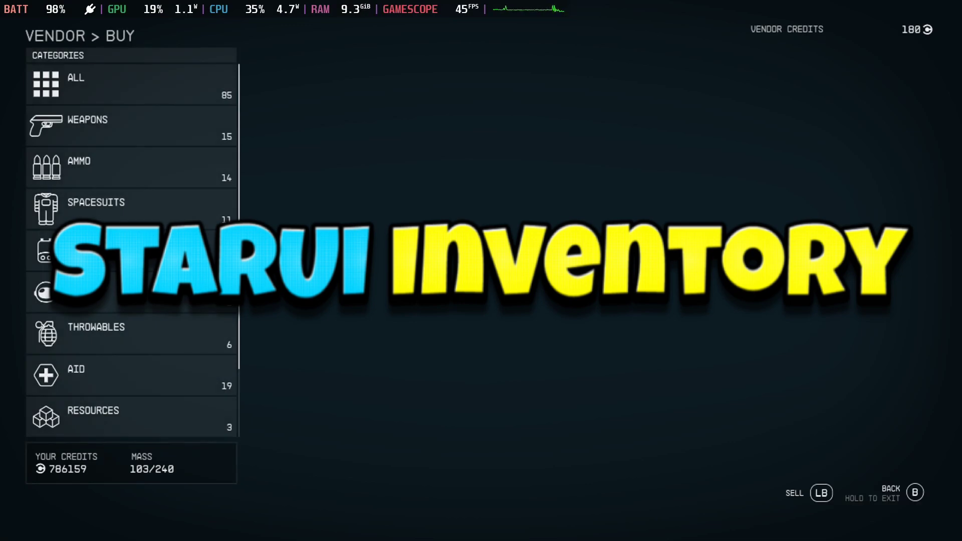
- Open the Trade Authority vendor's weapons for sale and browse the default list down to the Refined Beowulf and back
key(e)
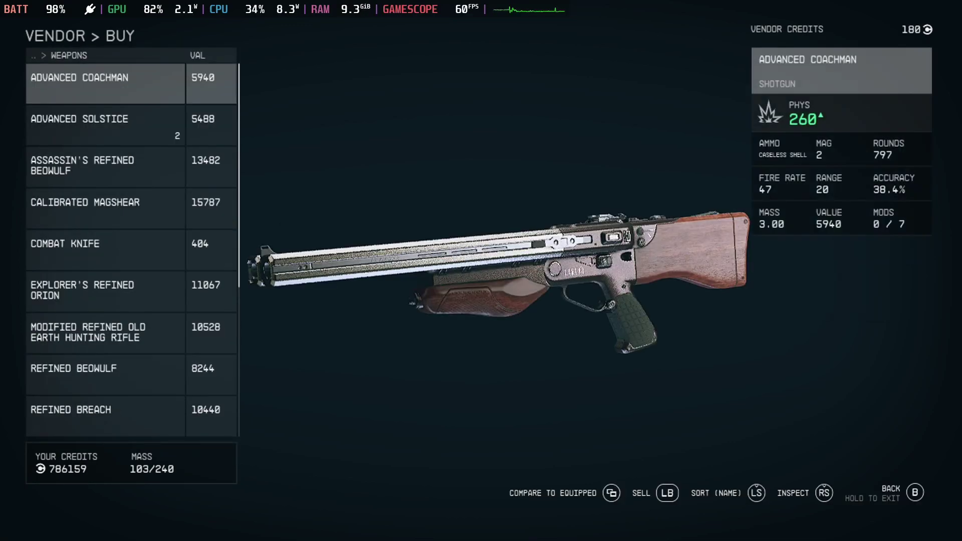
key(Down)
key(Down)
key(Down)
key(Down)
key(Down)
key(Down)
key(Down)
key(Down)
key(Down)
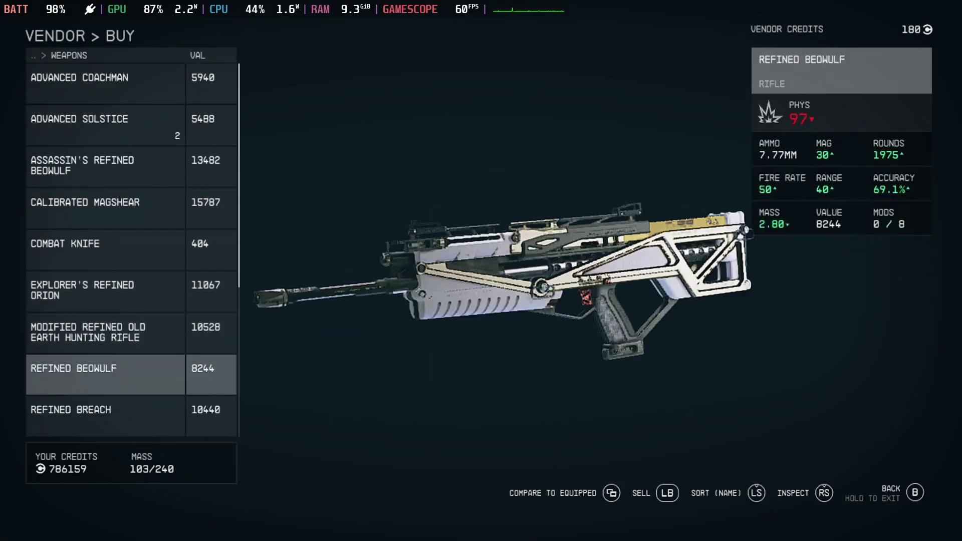
key(Up)
key(Up)
key(Up)
key(Up)
key(Up)
key(Up)
key(Up)
key(Up)
key(Up)
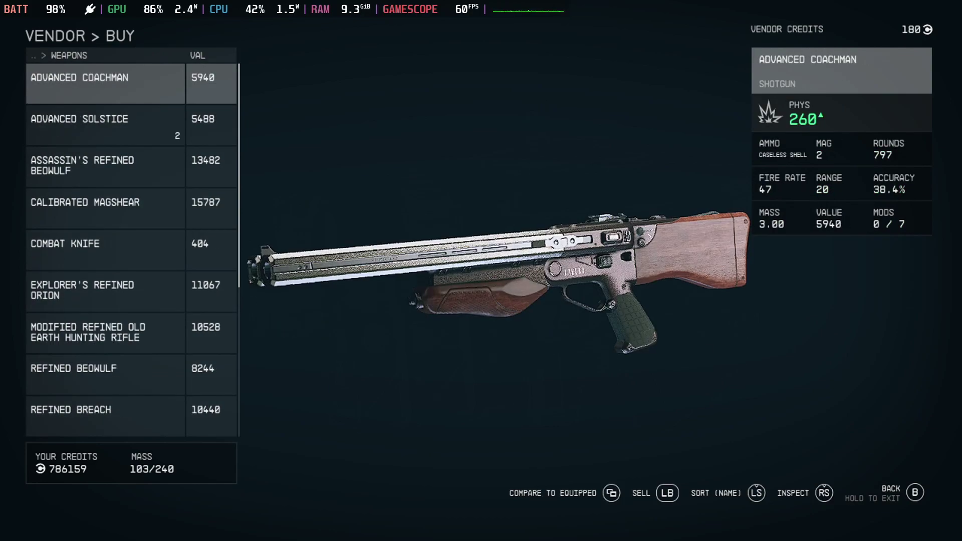
- Leave the vendor's shop and switch to the third-person view
key(Escape)
key(Escape)
key(ctrl)
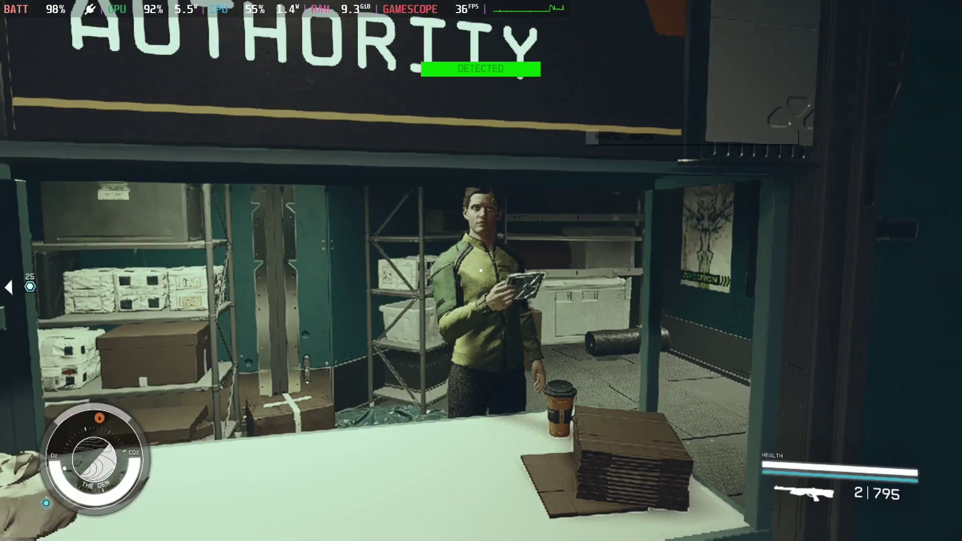
key(ctrl)
key(q)
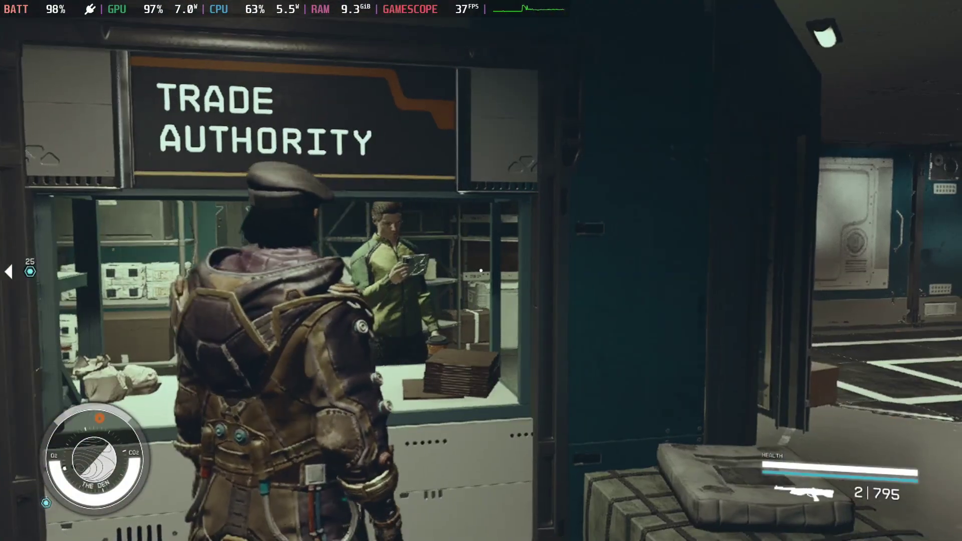
- Open the Weapons category of the character's inventory and look through the owned weapons
key(Tab)
key(i)
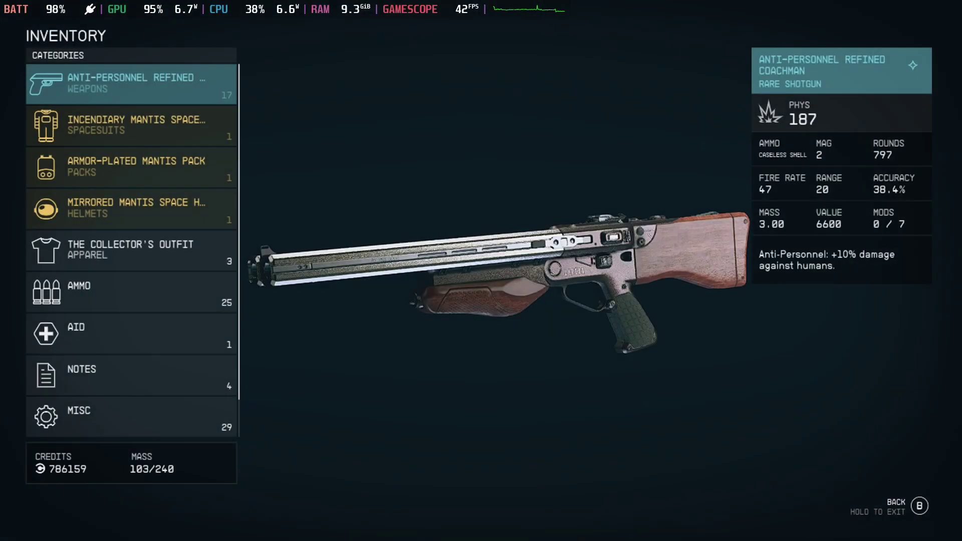
key(Down)
key(Up)
key(Return)
key(Down)
key(Down)
key(Down)
key(Down)
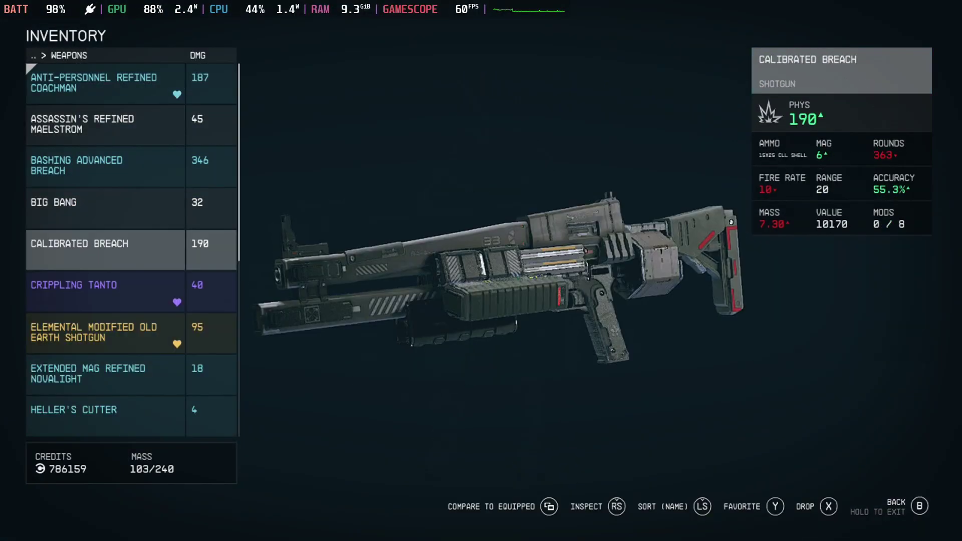
key(Down)
key(Up)
key(Up)
key(Up)
key(Up)
key(Up)
- Cycle the inventory weapons' sort order from damage through value, and close the inventory
key(q)
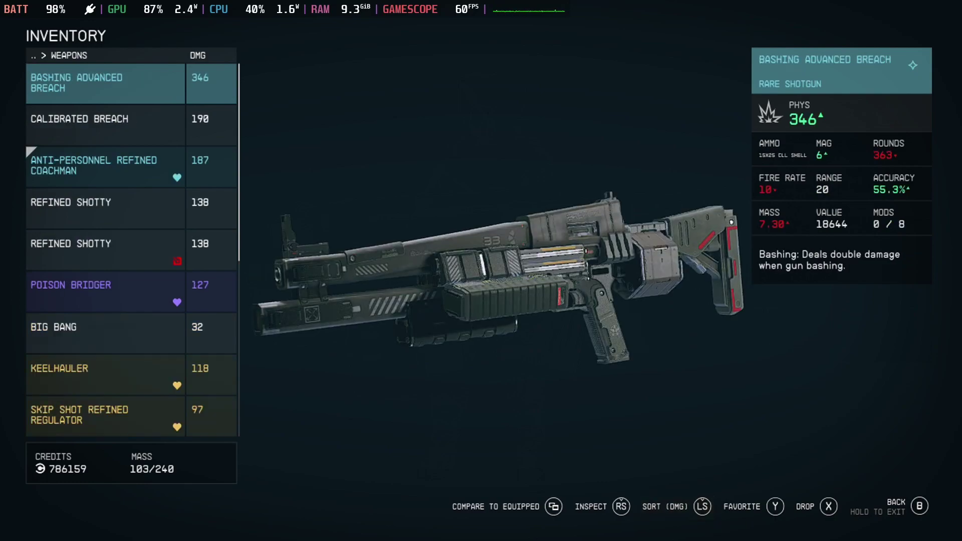
key(q)
key(q)
key(q)
key(q)
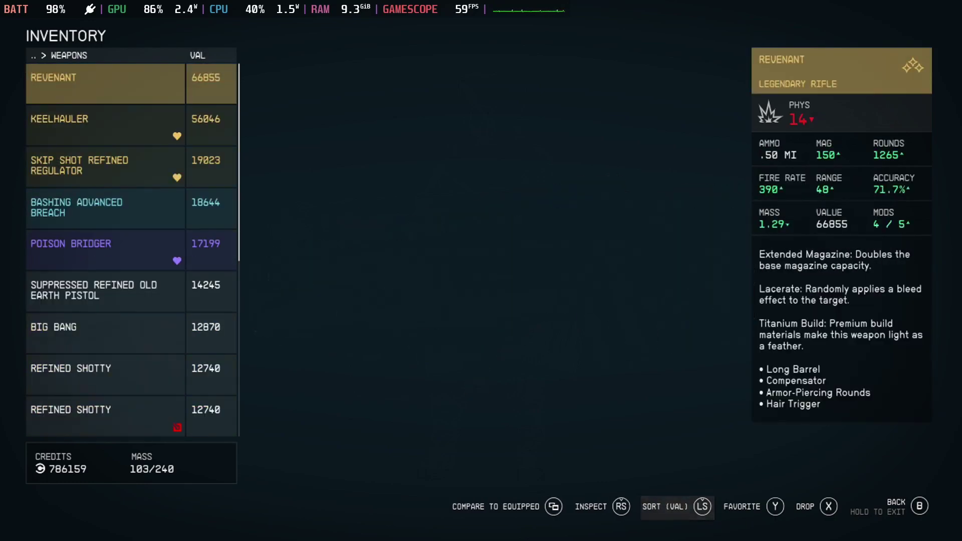
key(q)
key(q)
key(Escape)
key(Escape)
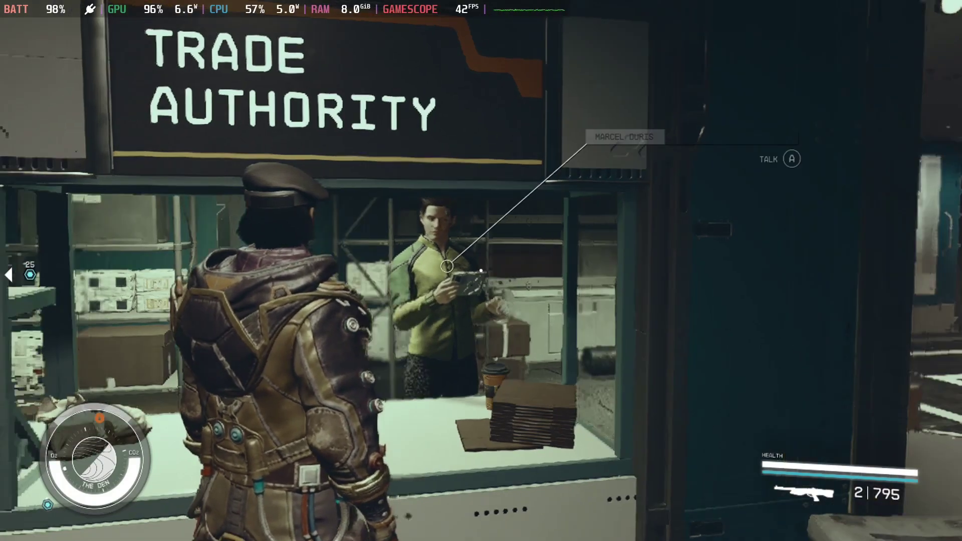
- Open the vendor's weapons for sale in the StarUI table layout and browse the entries
key(e)
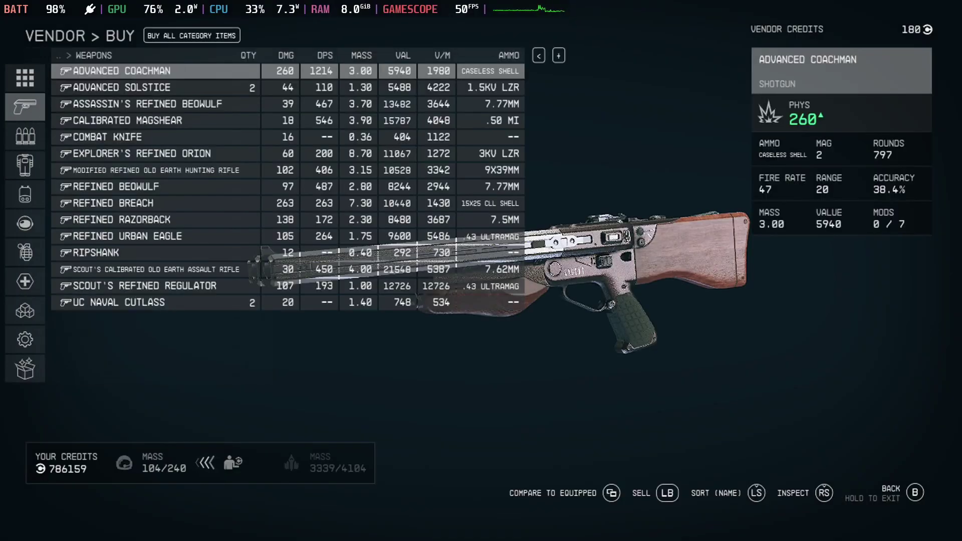
key(Down)
key(Down)
key(Down)
key(Down)
key(Down)
key(Down)
key(Down)
key(Up)
key(Up)
key(Up)
key(Up)
key(Up)
key(Up)
key(Up)
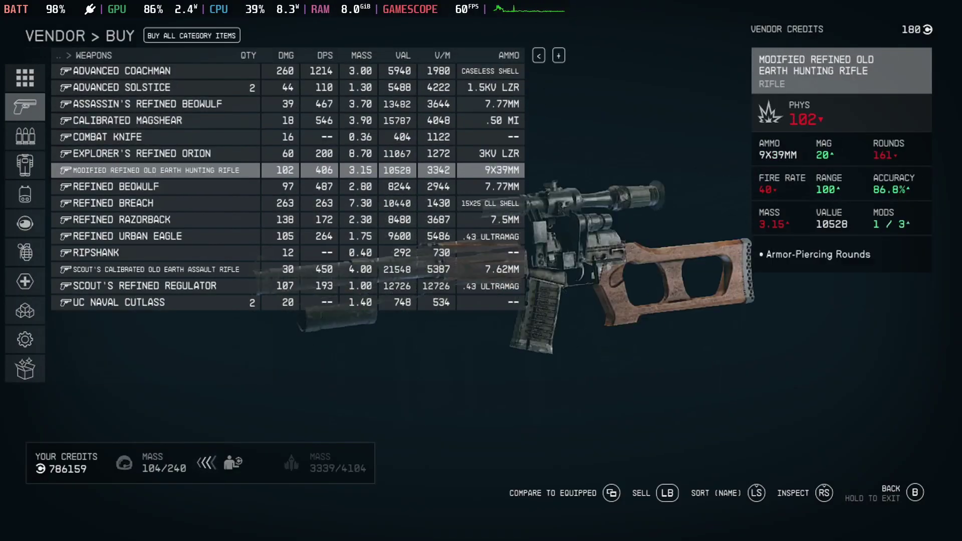
key(Down)
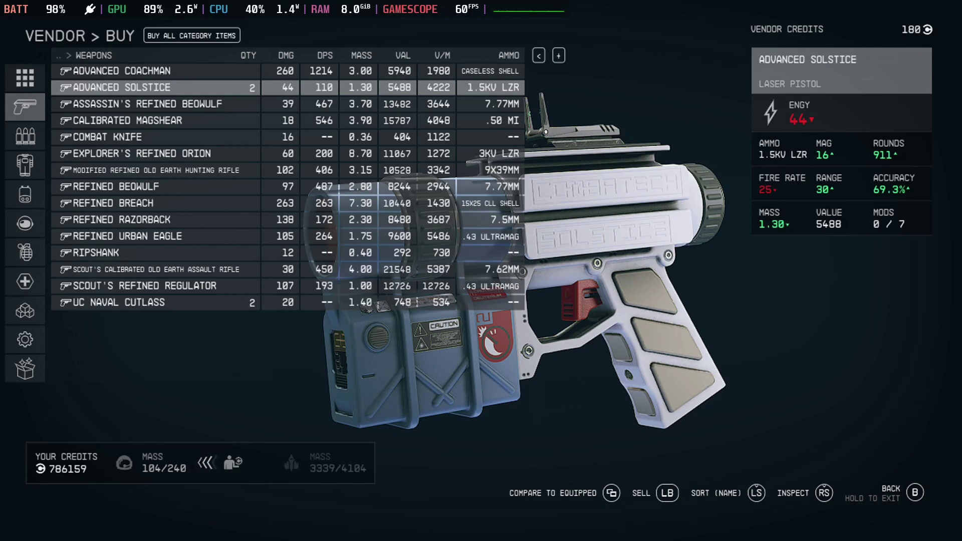
key(Down)
key(Down)
key(Down)
key(Down)
key(Down)
key(Down)
key(Down)
key(Down)
key(Down)
key(Down)
key(Down)
key(Down)
key(Down)
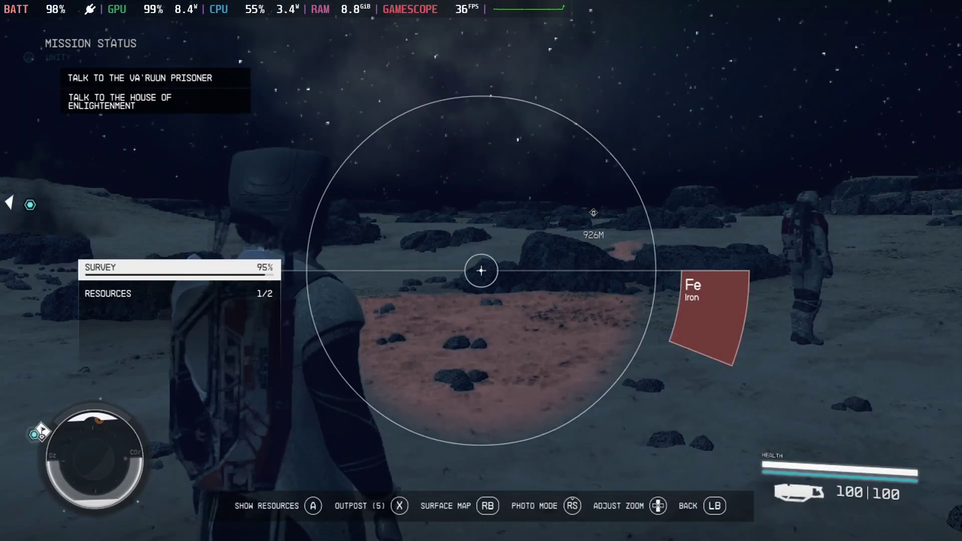
- Explore the surface of Grissom with the hand scanner while moving, examining the iron deposits and surrounding rocks
key(w)
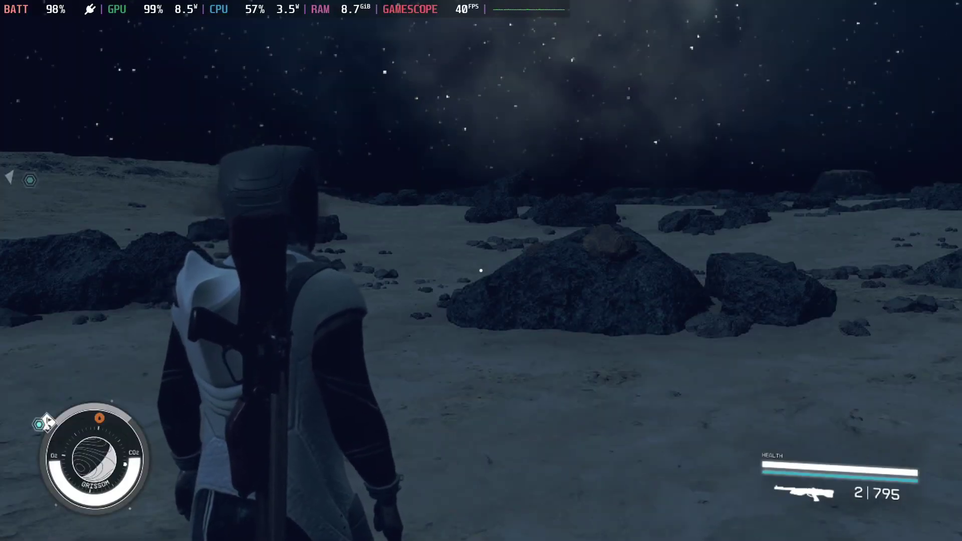
key(f)
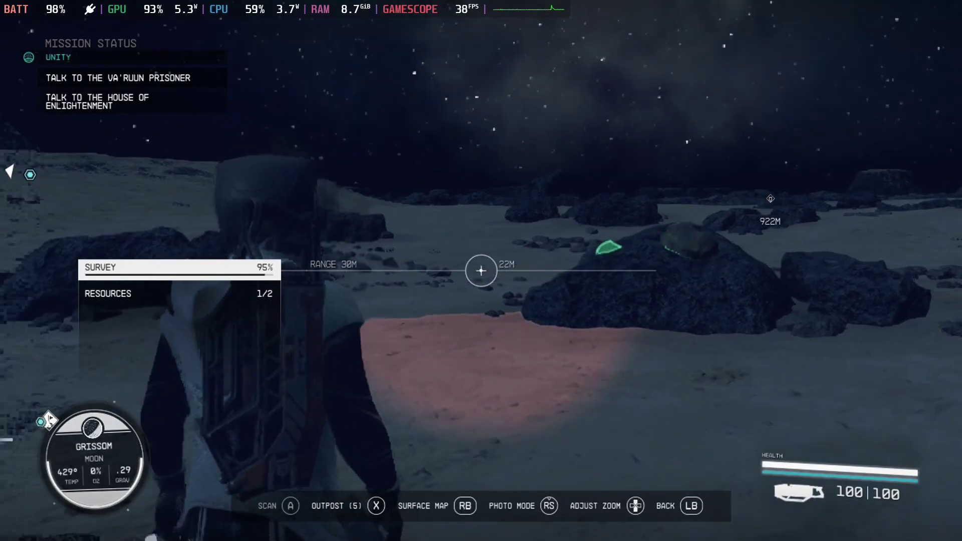
key(w)
key(w)
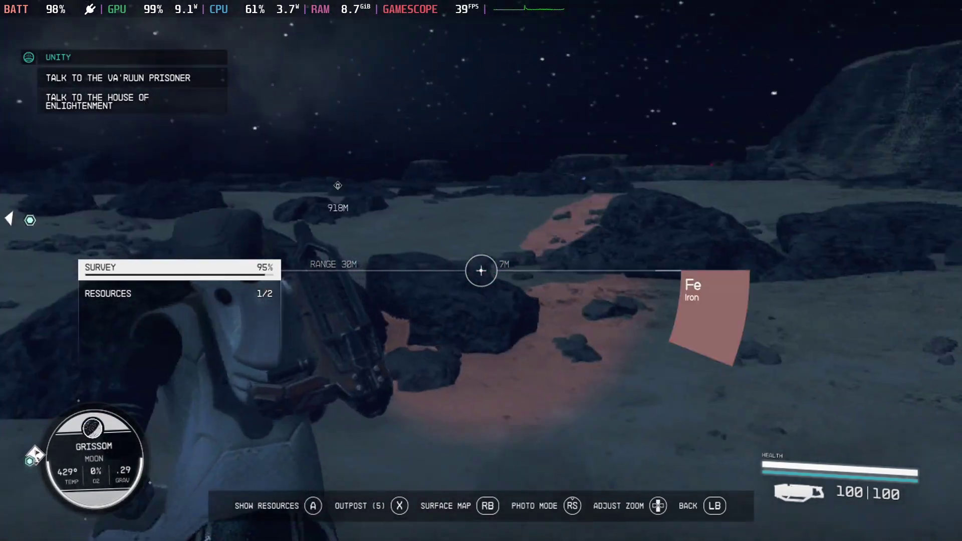
key(w)
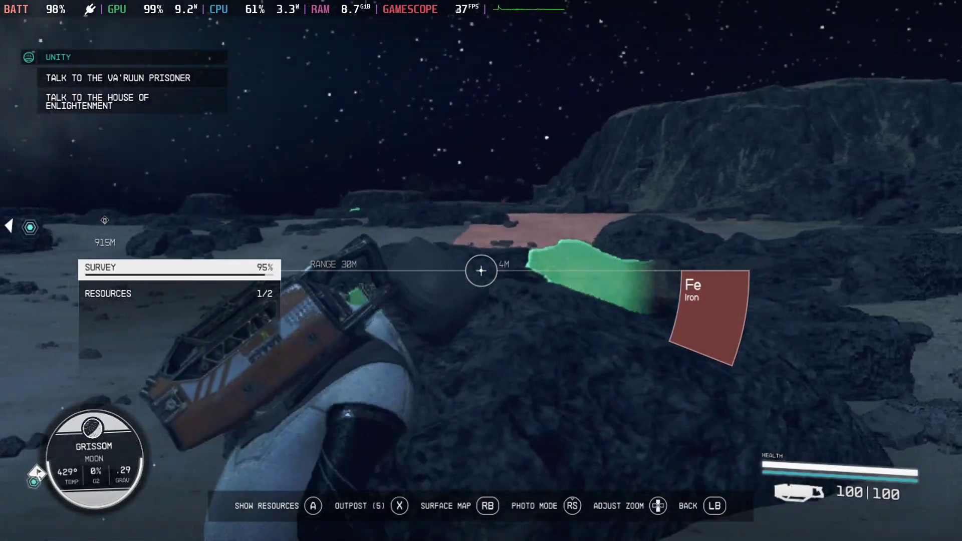
key(w)
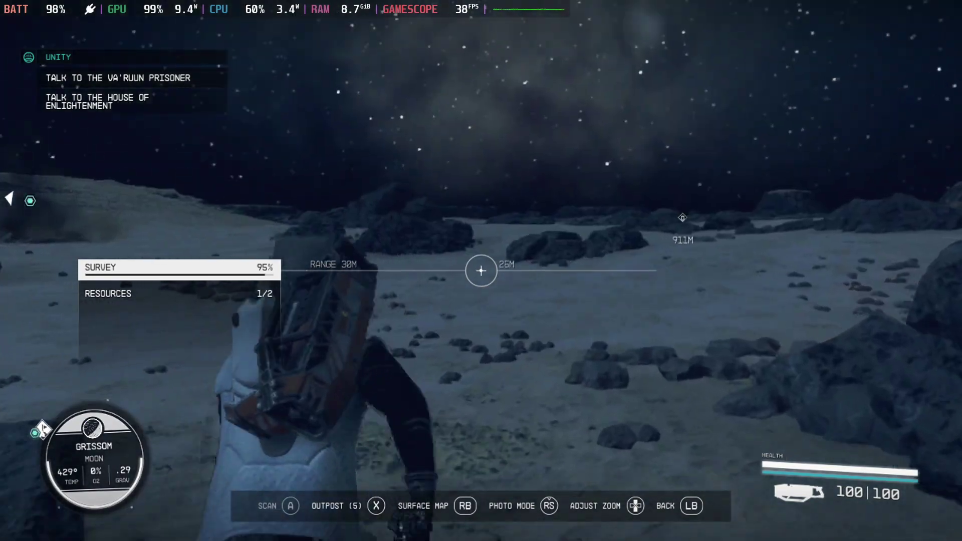
key(a)
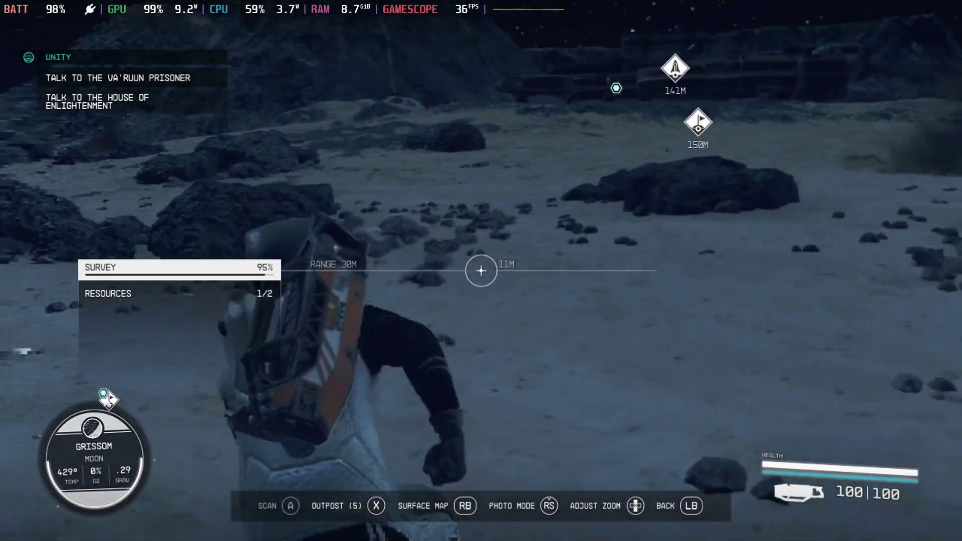
key(a)
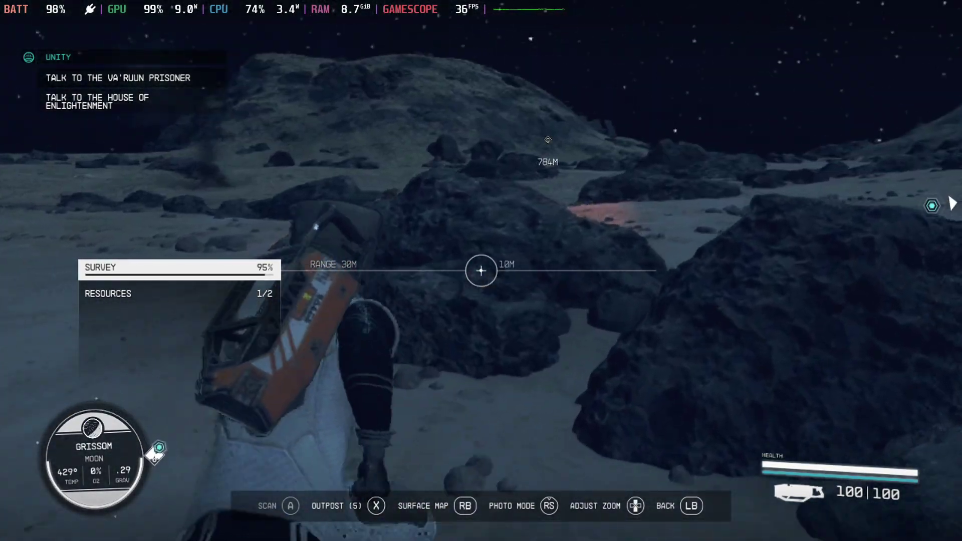
key(a)
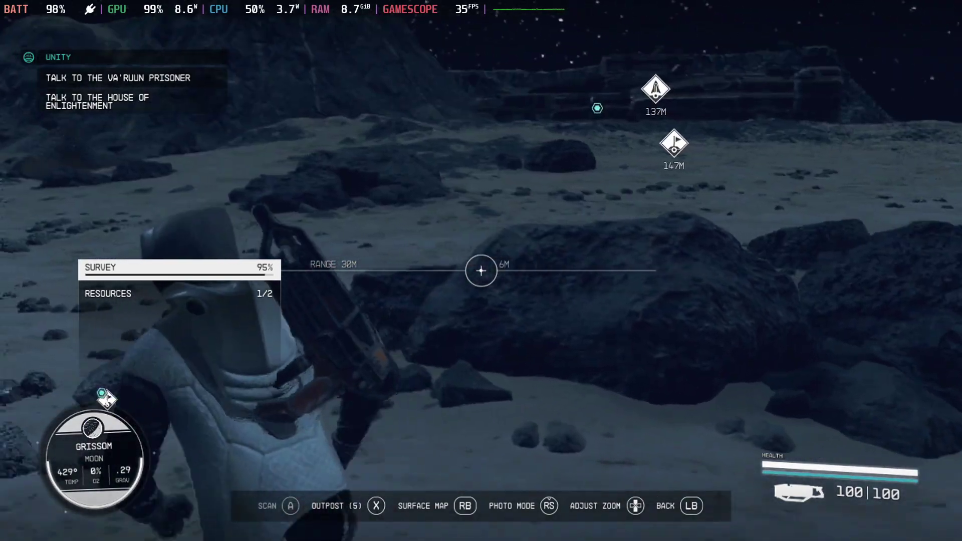
key(d)
key(d)
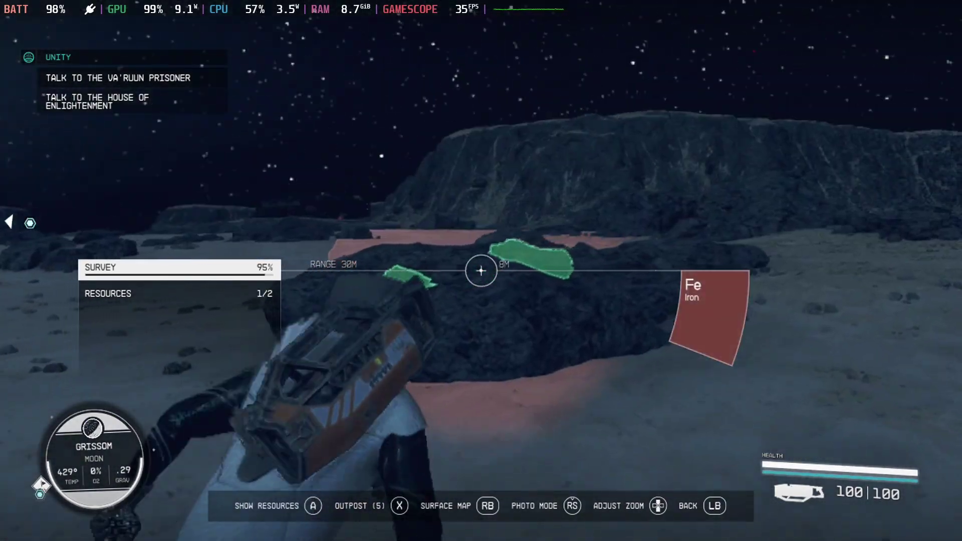
key(a)
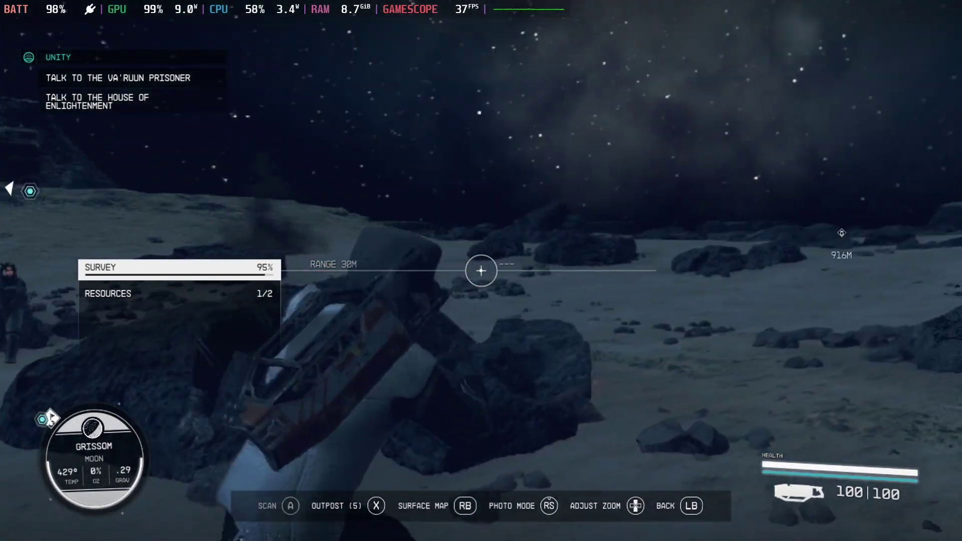
key(a)
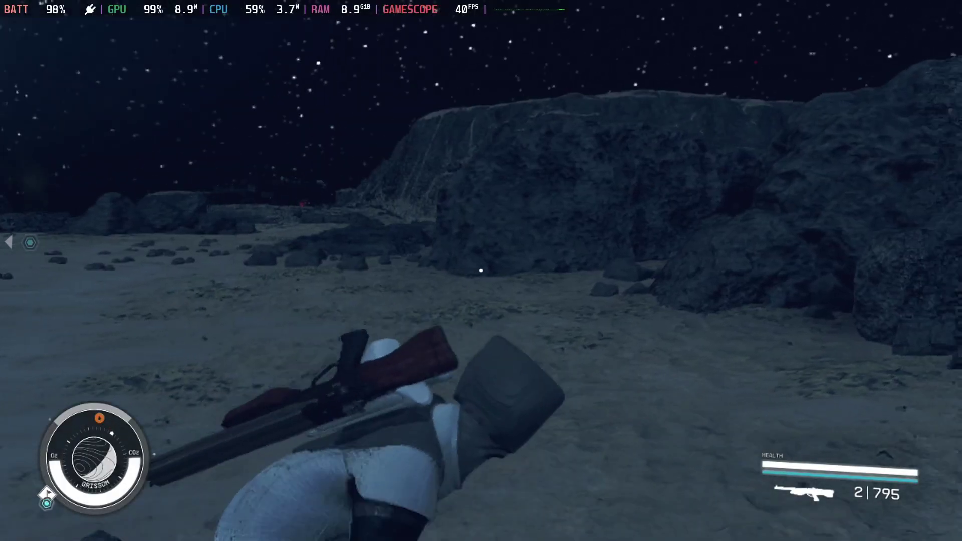
- Turn on the flashlight and walk among the rocks to examine how its beam lights the terrain
key(f)
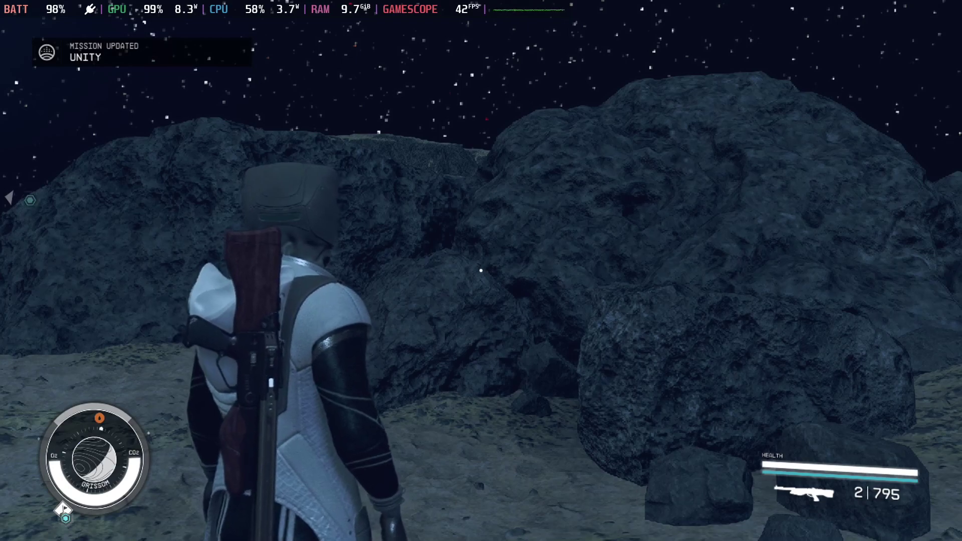
key(f)
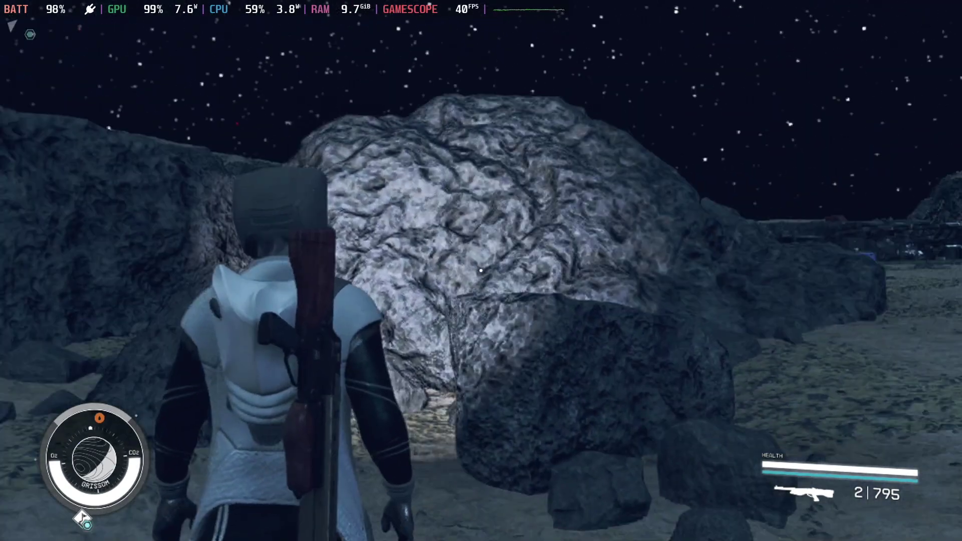
key(a)
key(w)
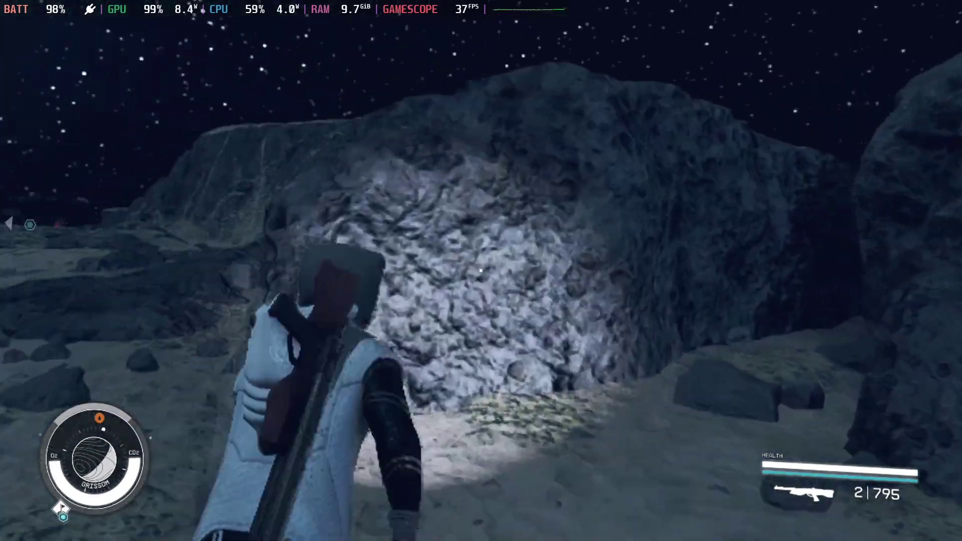
key(d)
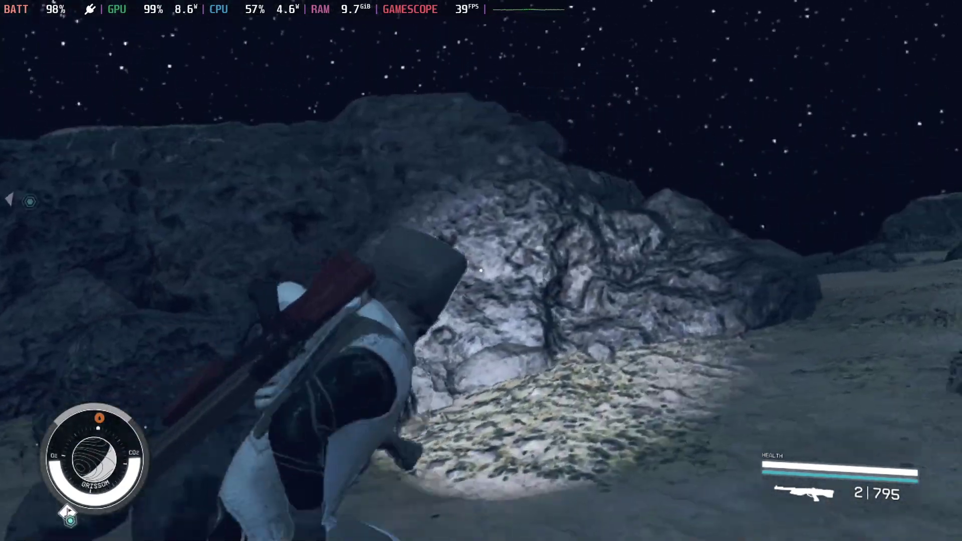
key(w)
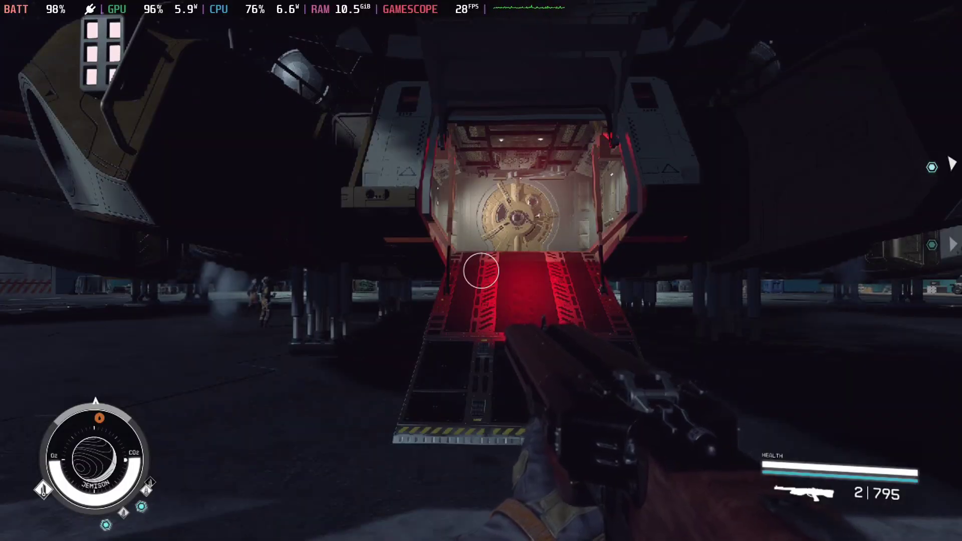
- Walk back and forth before the ship's boarding ramp to examine the first-person field of view
key(w)
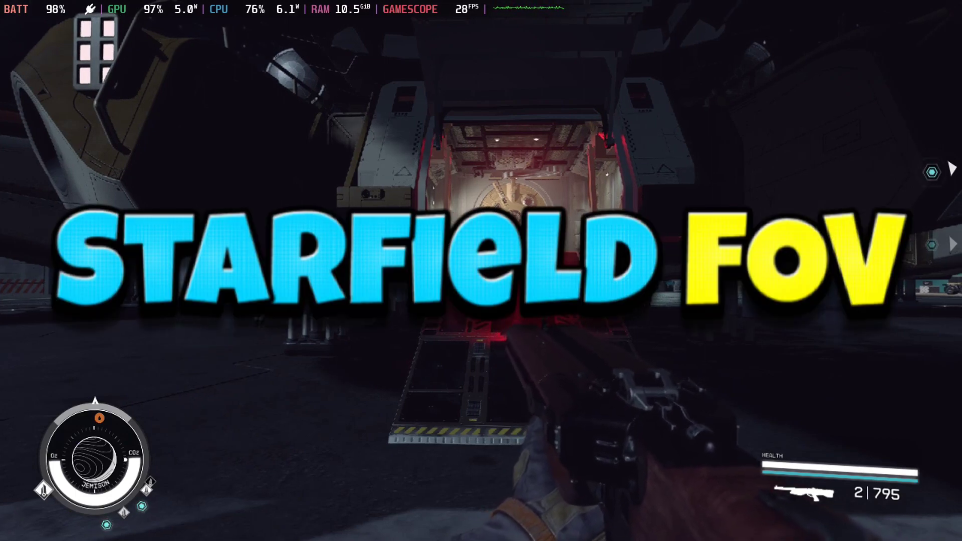
key(s)
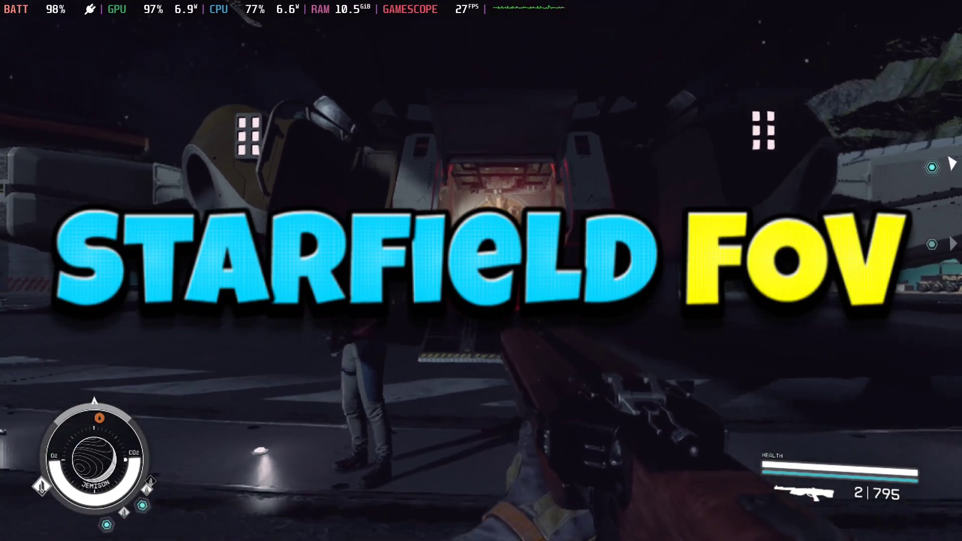
key(w)
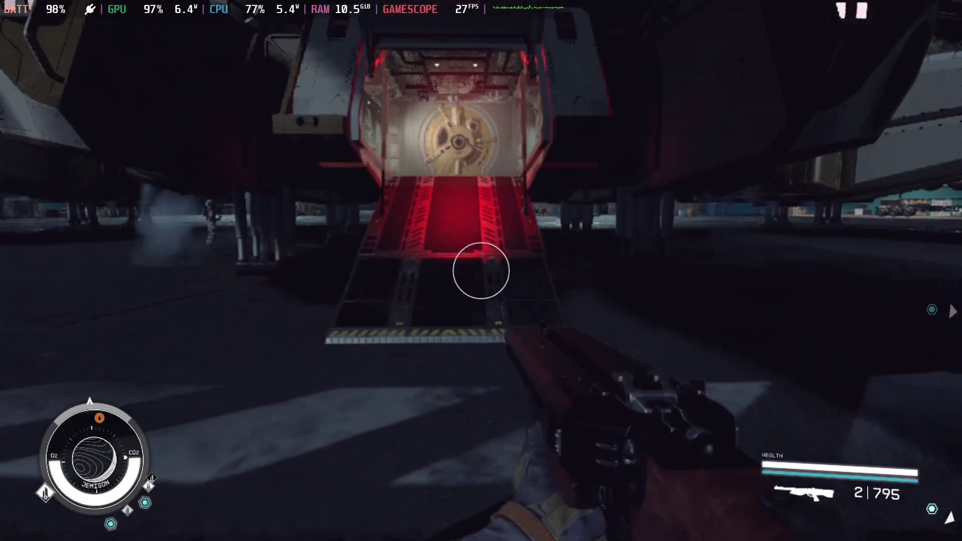
key(s)
key(w)
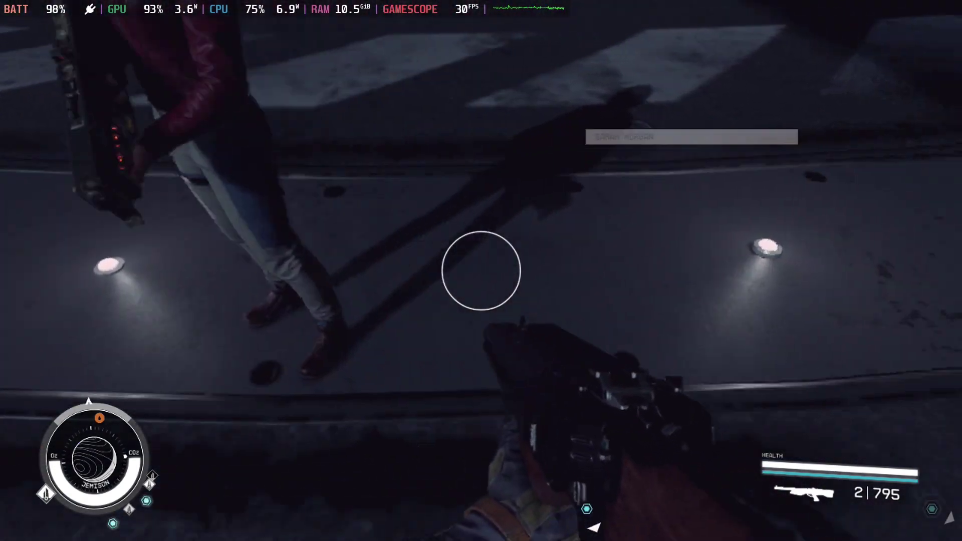
- Face the ship's boarding ramp from the landing pad to examine how much of the ship the first-person view takes in
key(w)
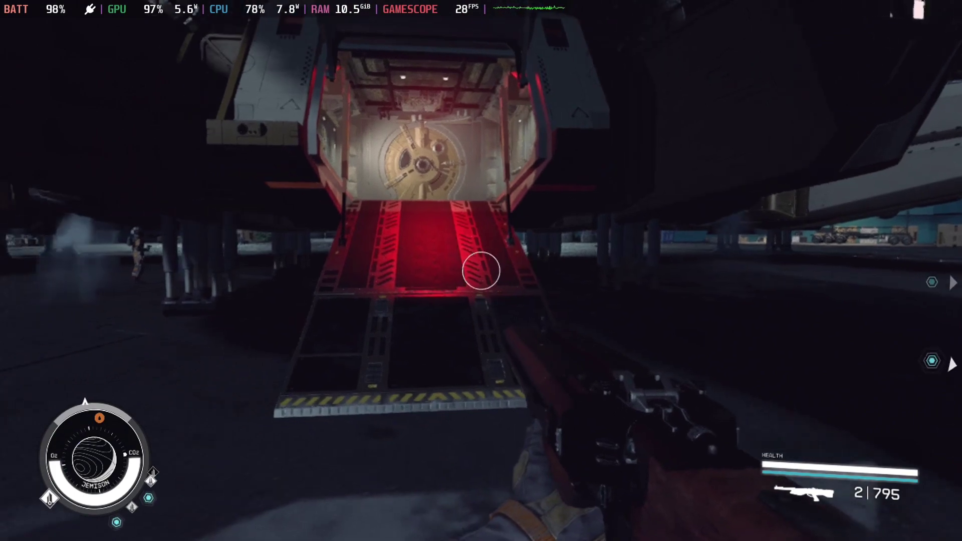
key(w)
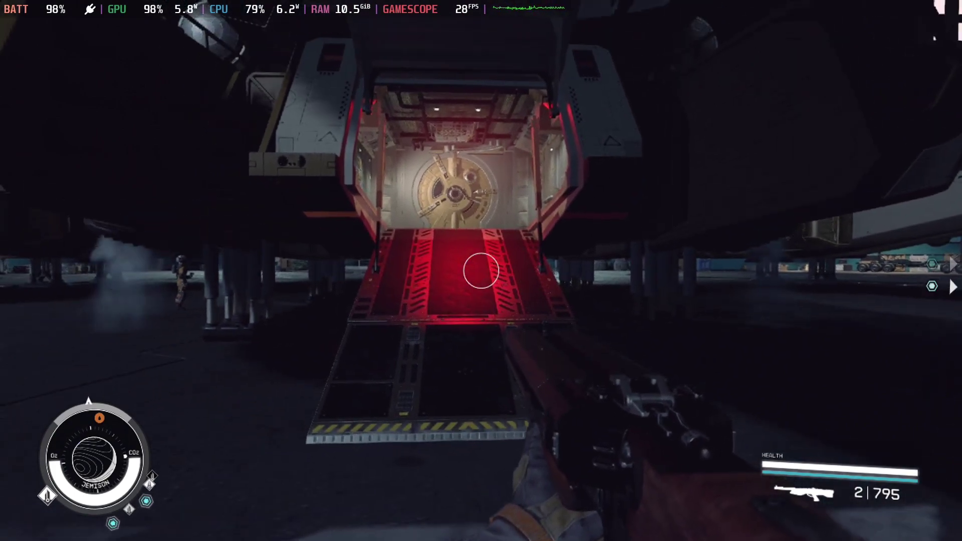
key(f)
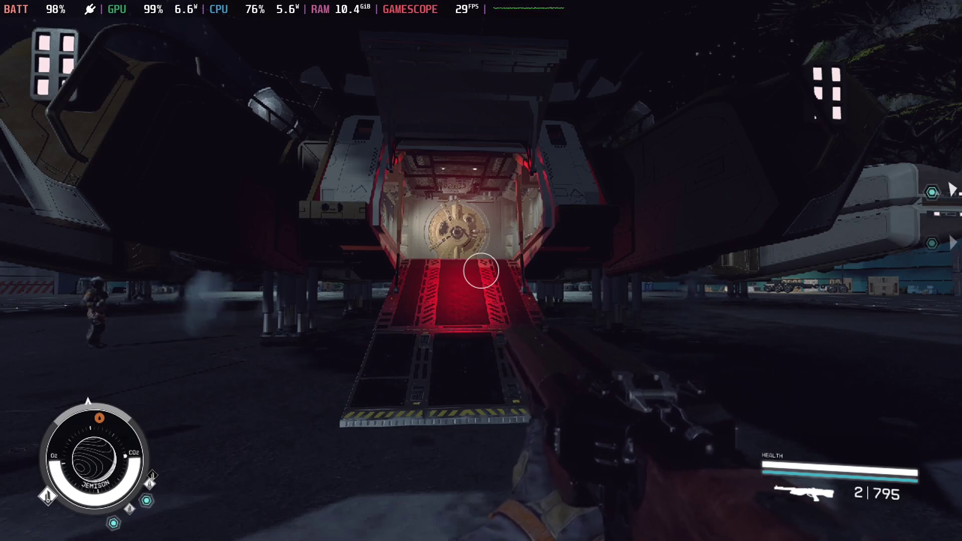
- Switch to the third-person view and run across the landing pad to examine its field of view
key(v)
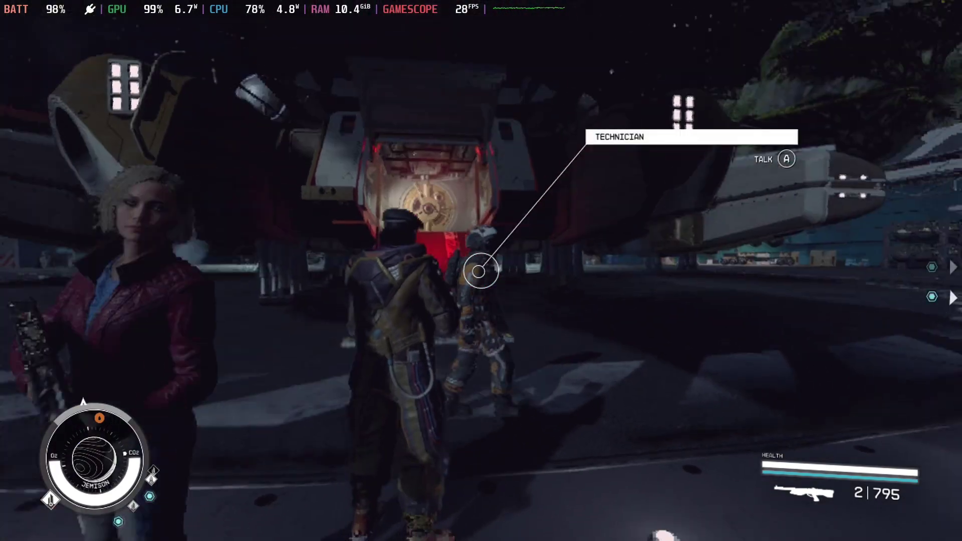
key(v)
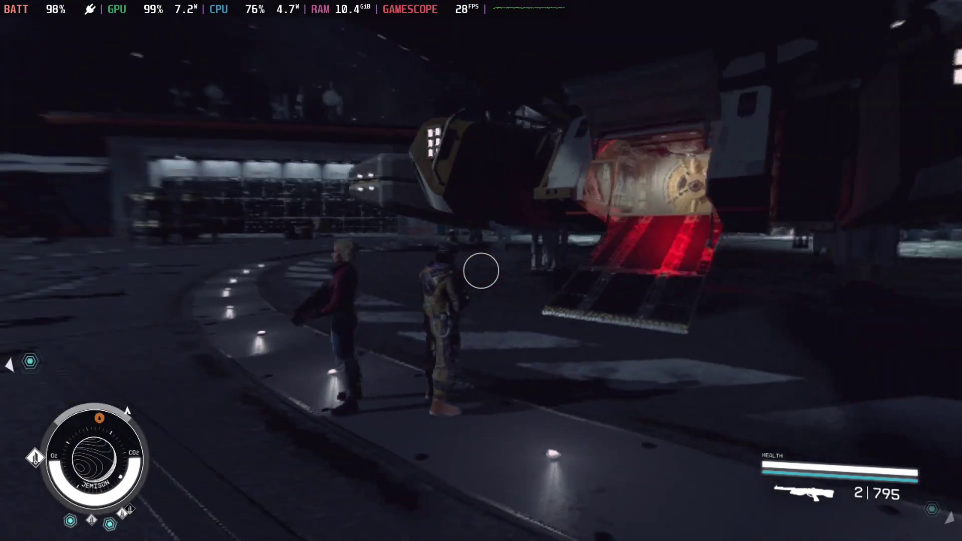
key(w)
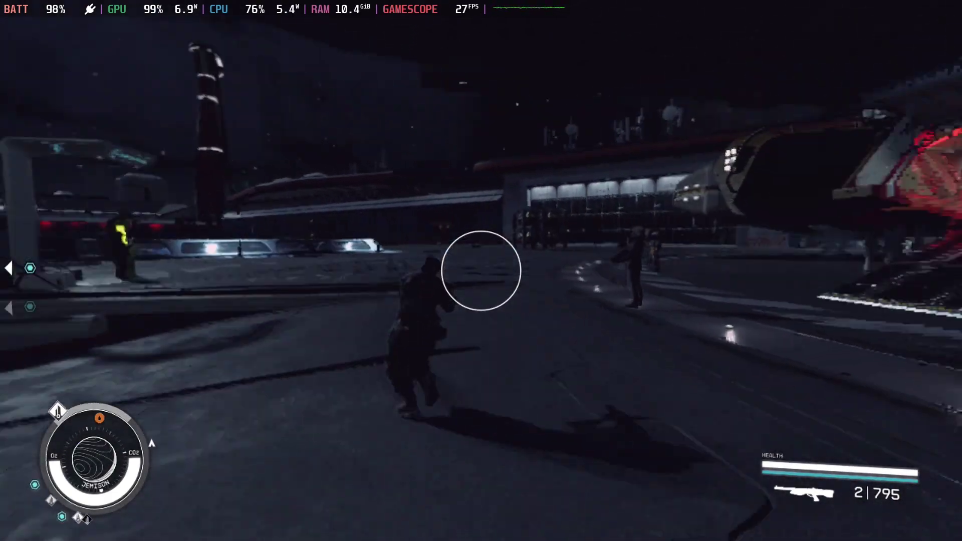
key(v)
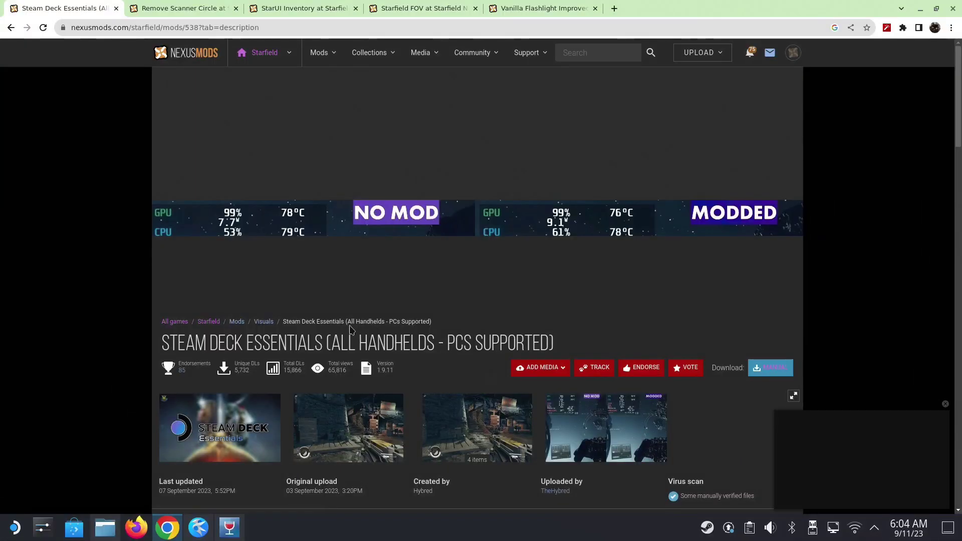
- Read the Steam Deck Essentials mod description on Nexus Mods, including its tags and the About This Mod section
scroll(302, 346, down, 2)
scroll(401, 311, up, 1)
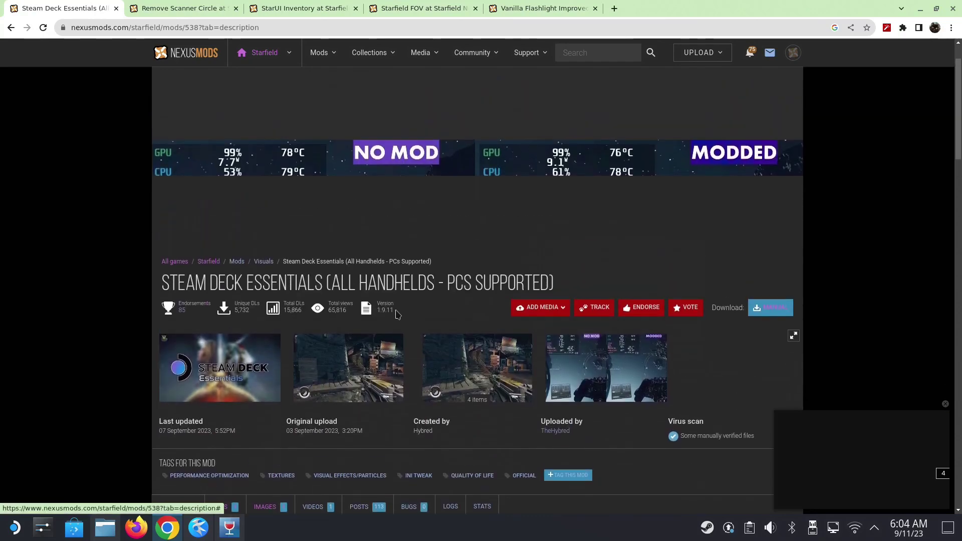
scroll(371, 329, down, 3)
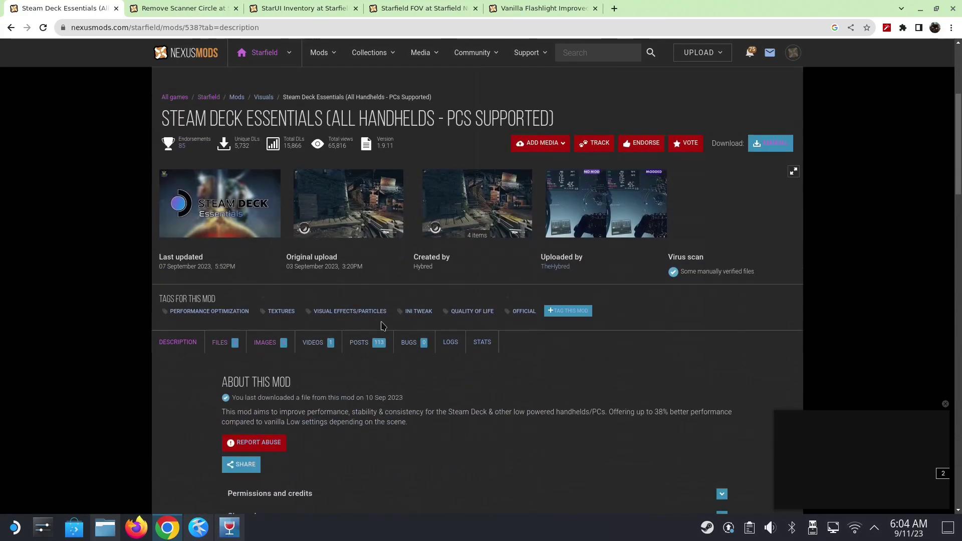
scroll(353, 314, down, 5)
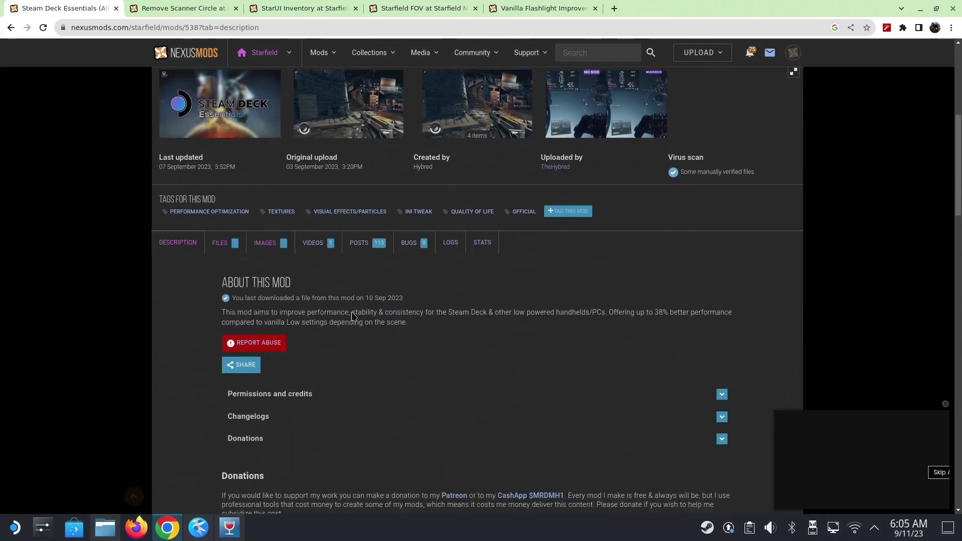
- Open the file list of Steam Deck Essentials and review the main files: 40fps UI, ini Tweaks and VRAM
scroll(305, 282, up, 3)
click(224, 207)
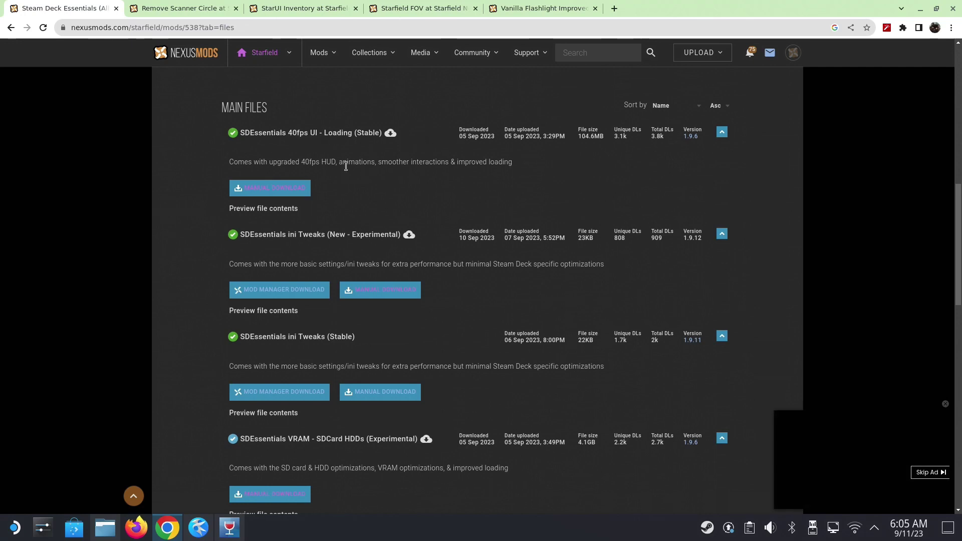
scroll(414, 245, down, 2)
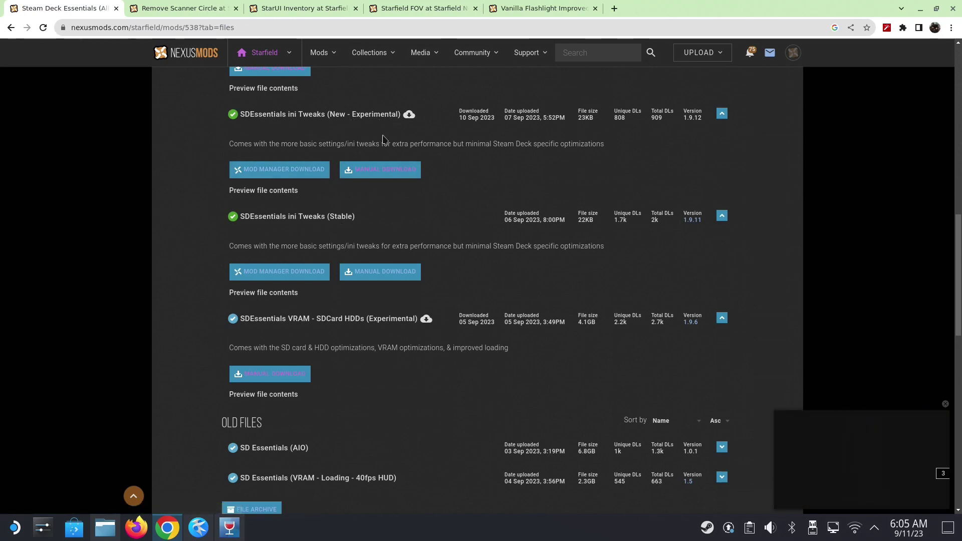
scroll(327, 200, down, 2)
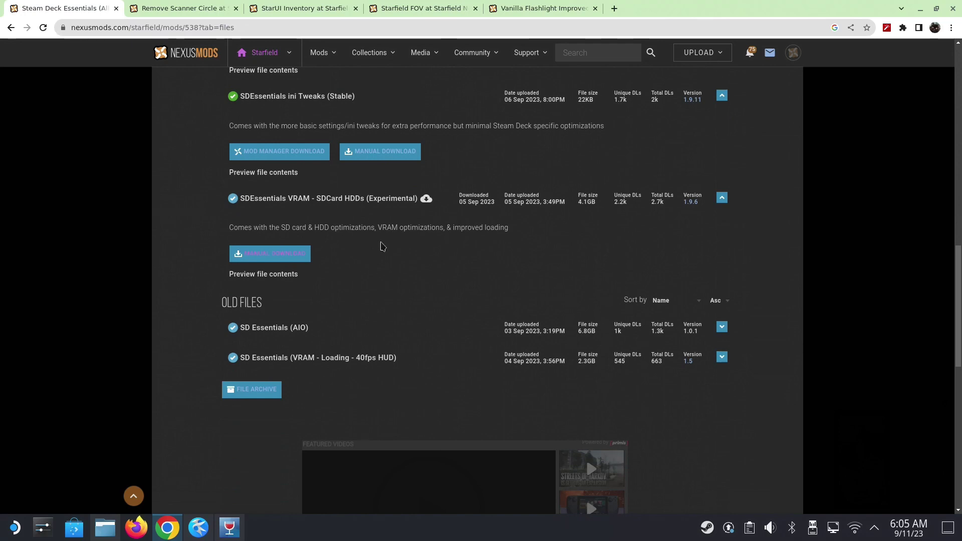
scroll(365, 225, up, 3)
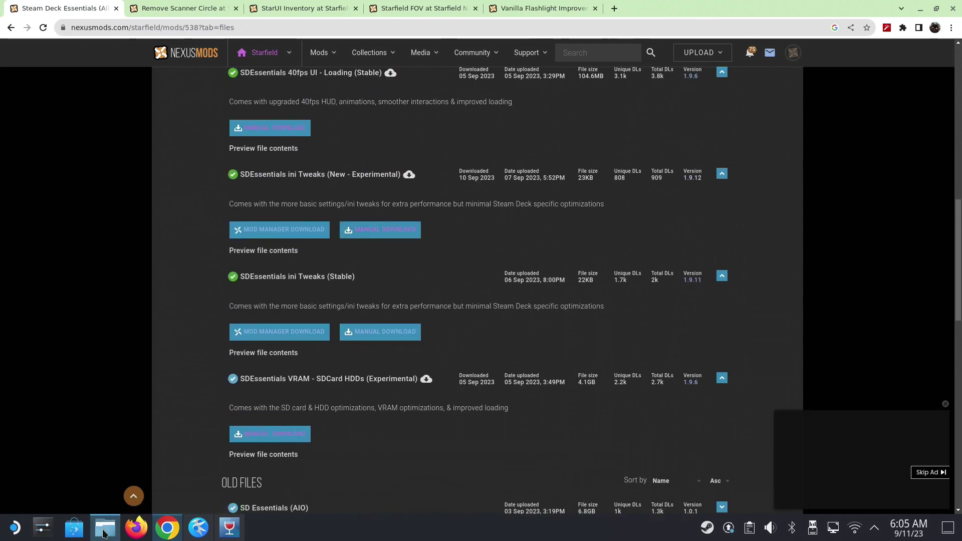
- Look up the app ID of the non-Steam Starfield shortcut in Protontricks and switch to the Dolphin file manager
click(228, 528)
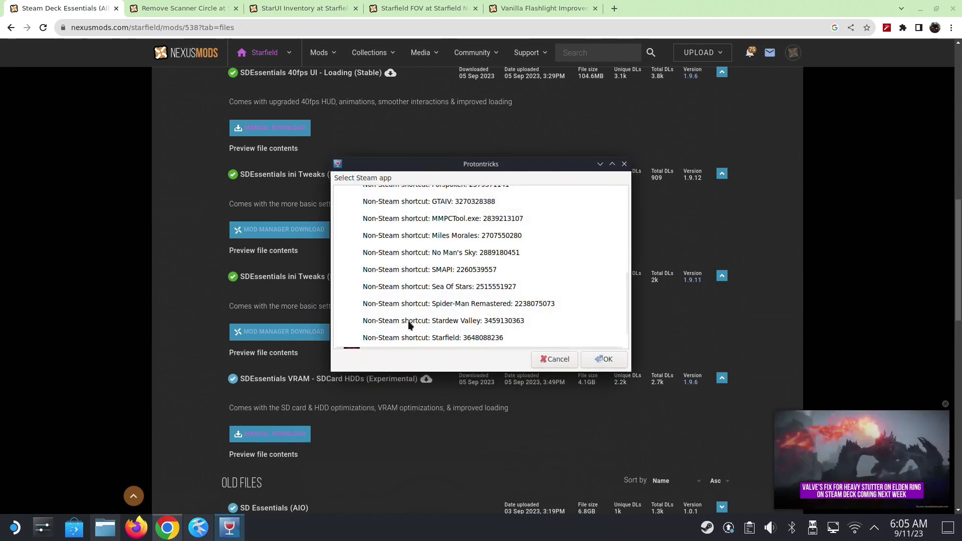
scroll(411, 325, down, 2)
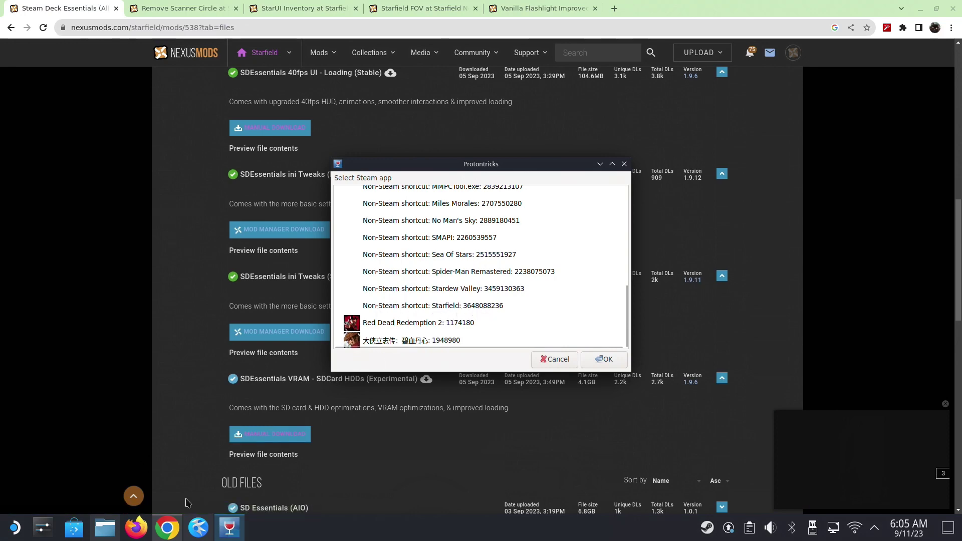
click(115, 530)
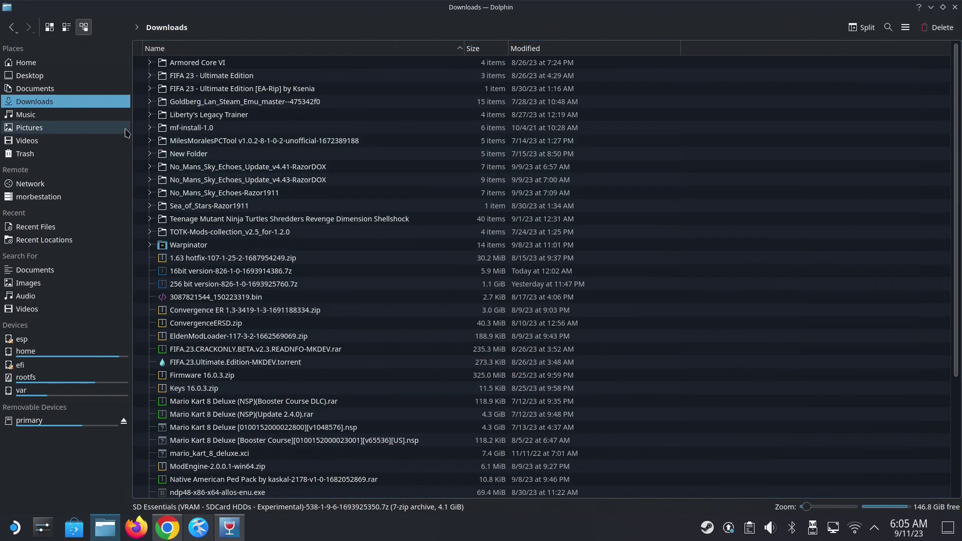
- Open the Home folder in a new tab and check that hidden files are set to be shown
right_click(32, 64)
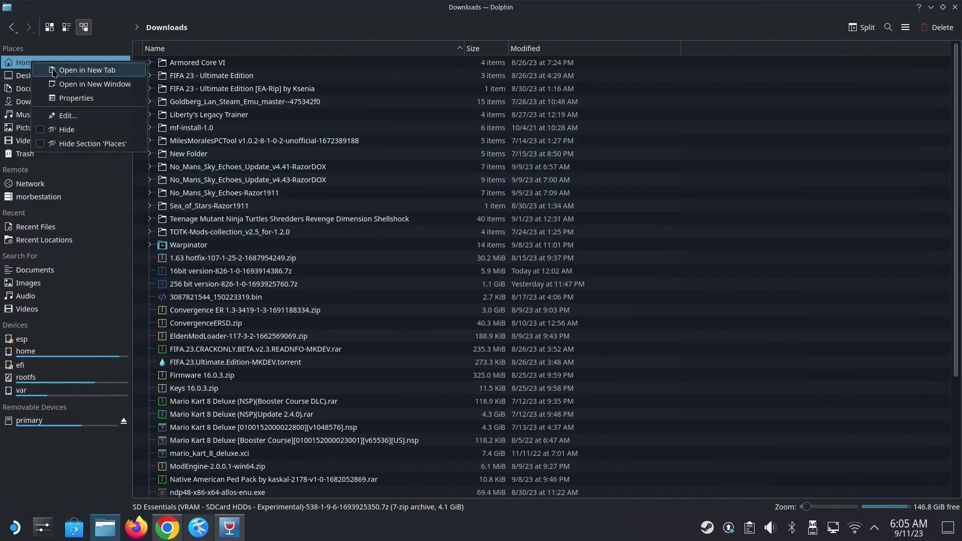
click(54, 71)
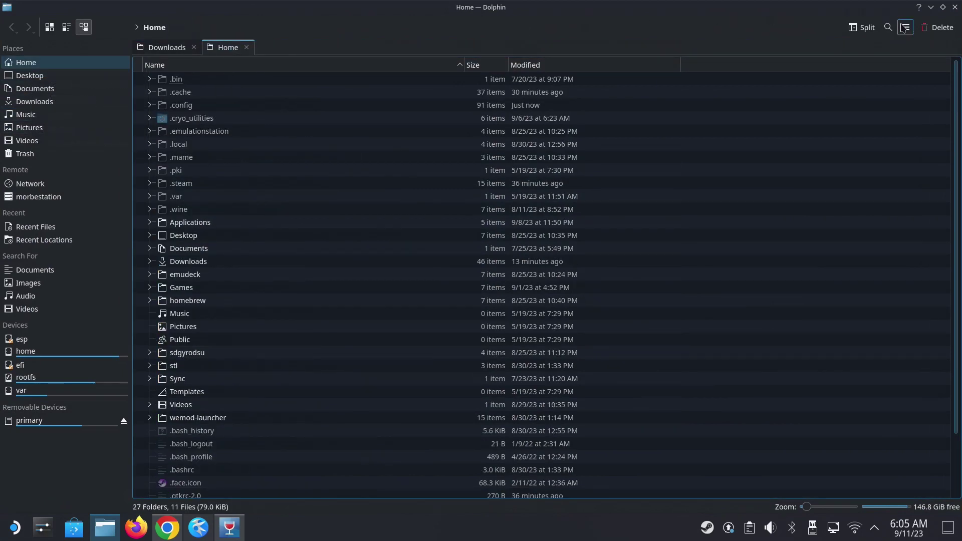
click(908, 30)
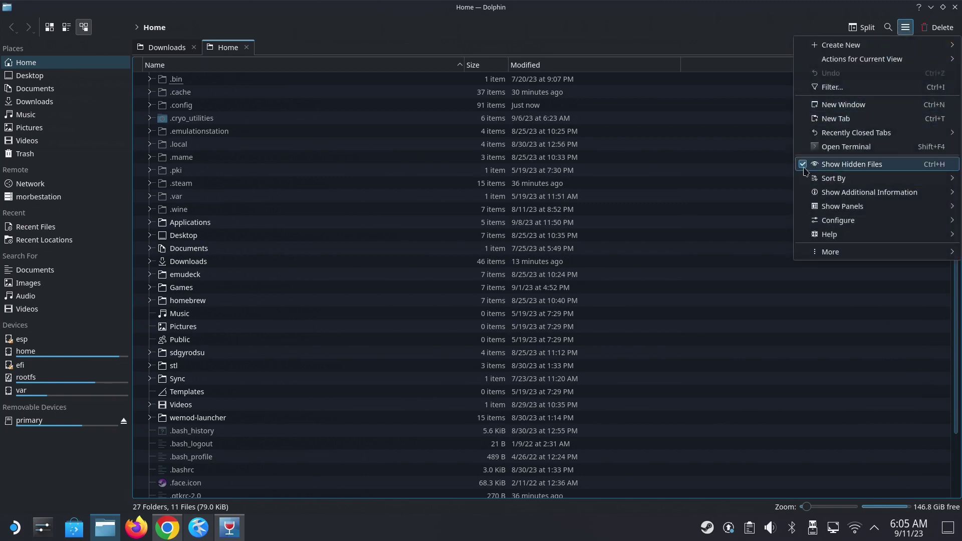
click(442, 205)
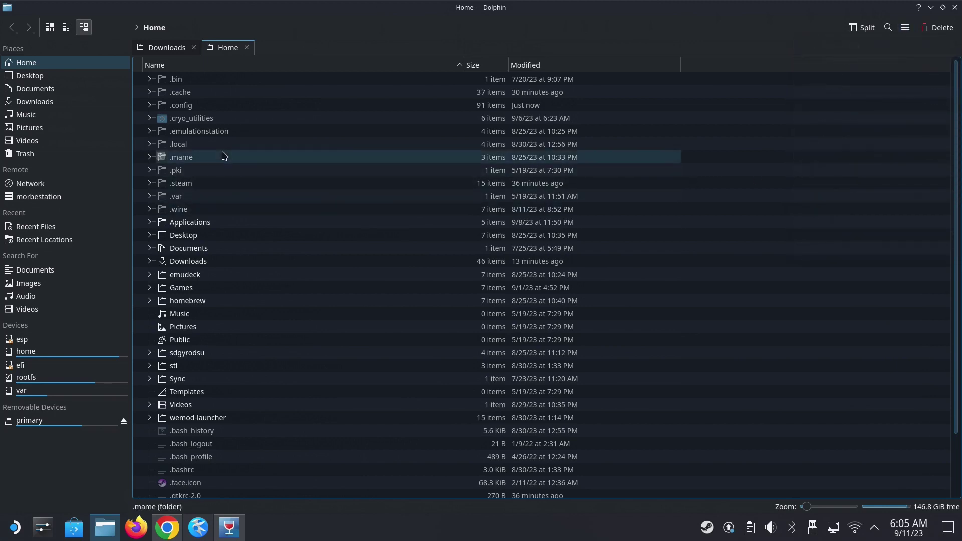
- Go from the Home folder to .steam/steam/steamapps/compatdata
double_click(183, 182)
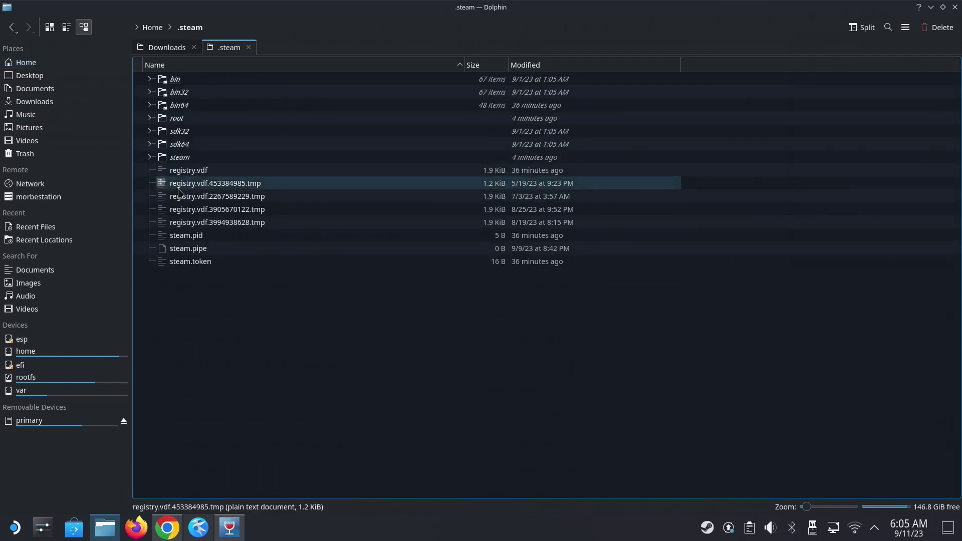
double_click(182, 157)
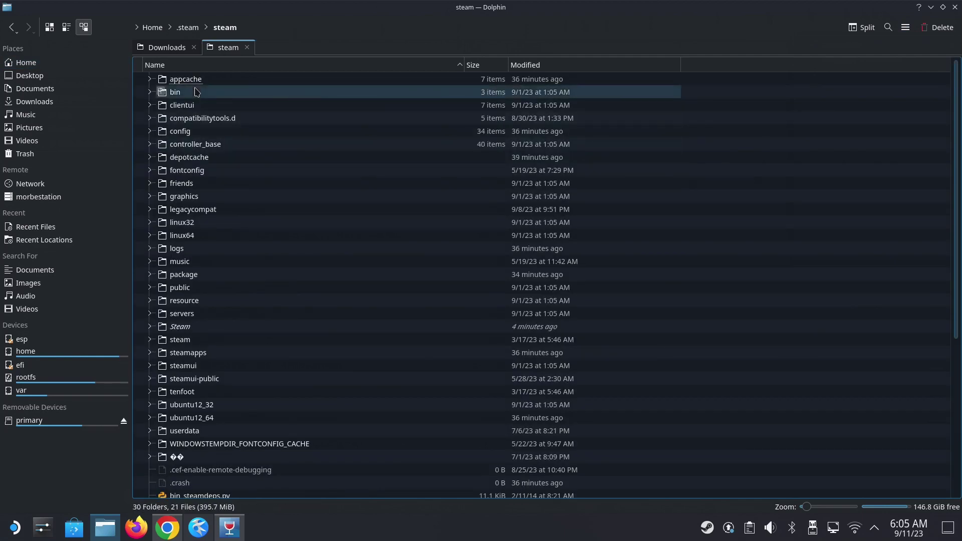
double_click(195, 352)
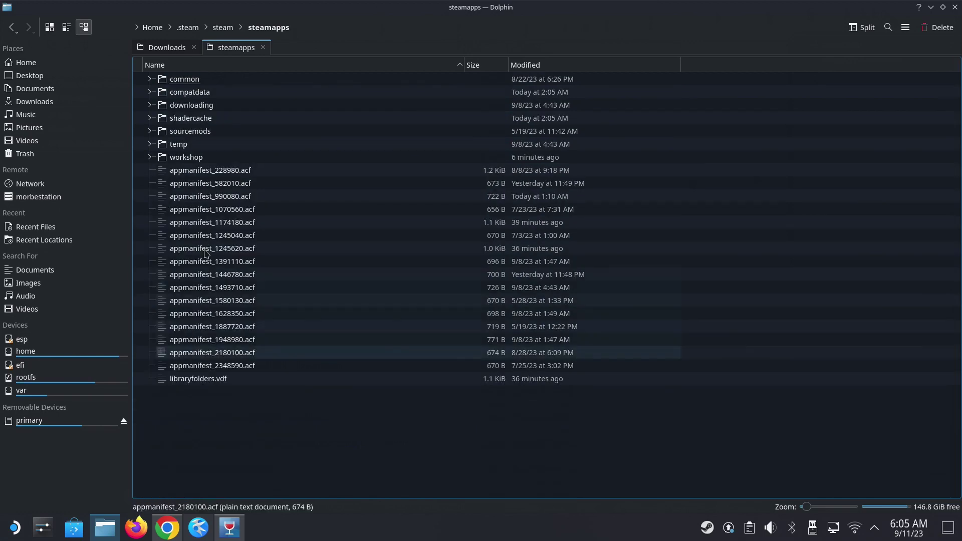
double_click(206, 93)
scroll(273, 326, down, 5)
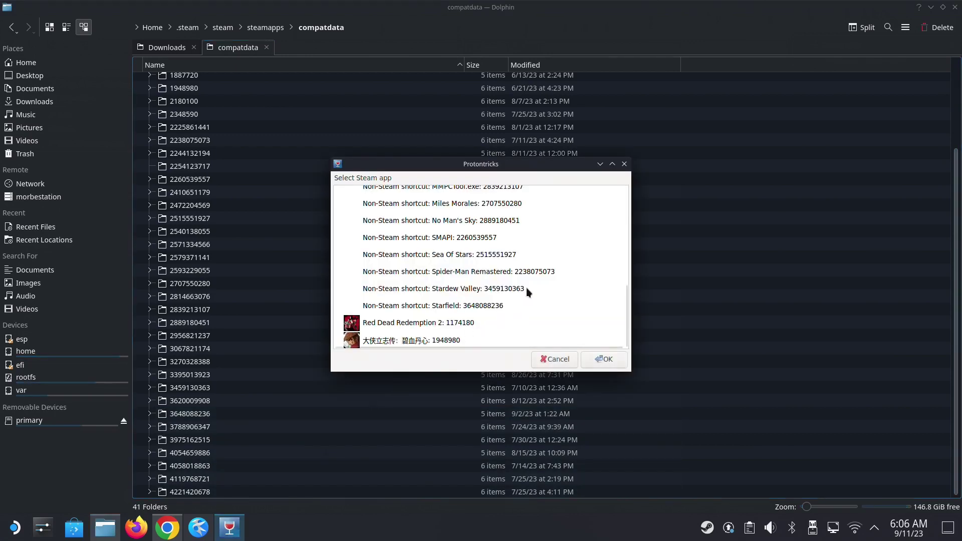
click(233, 320)
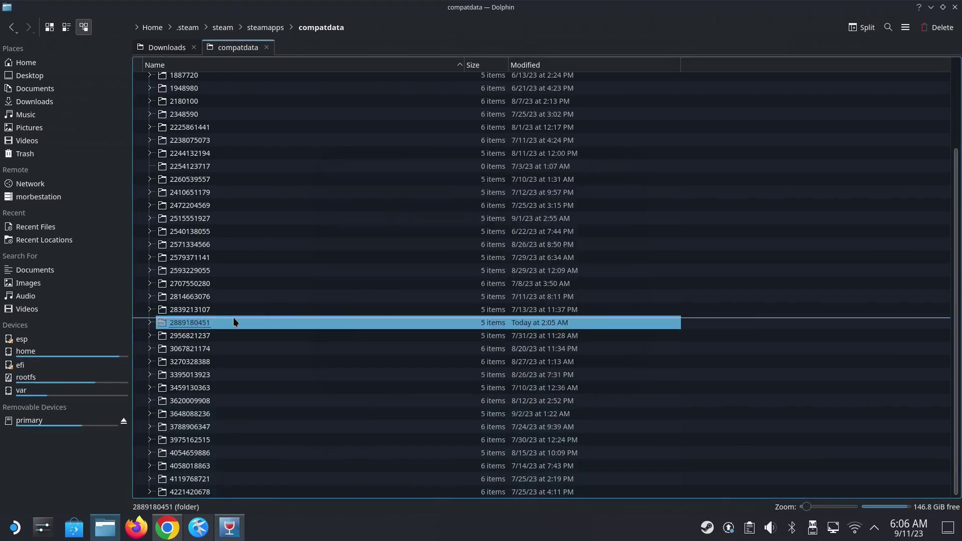
double_click(190, 414)
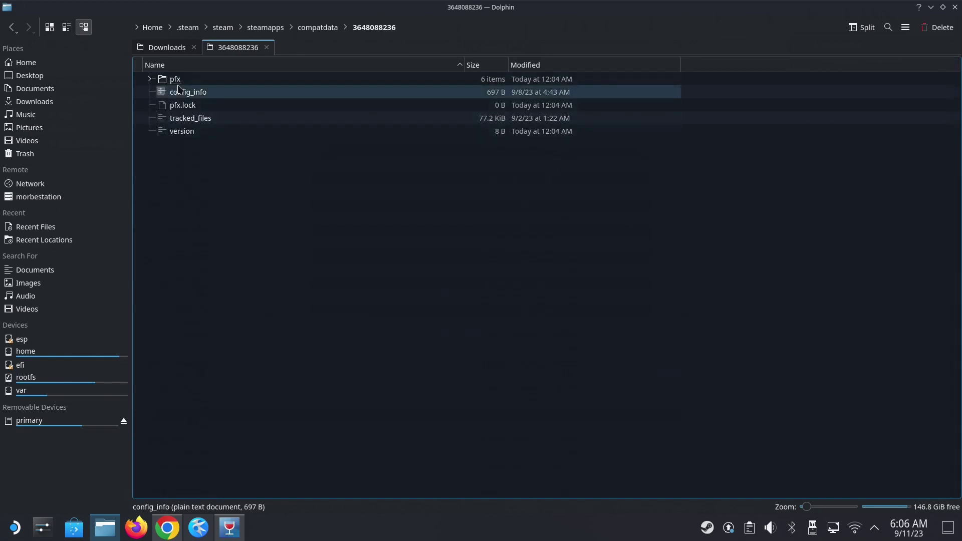
double_click(179, 80)
double_click(194, 93)
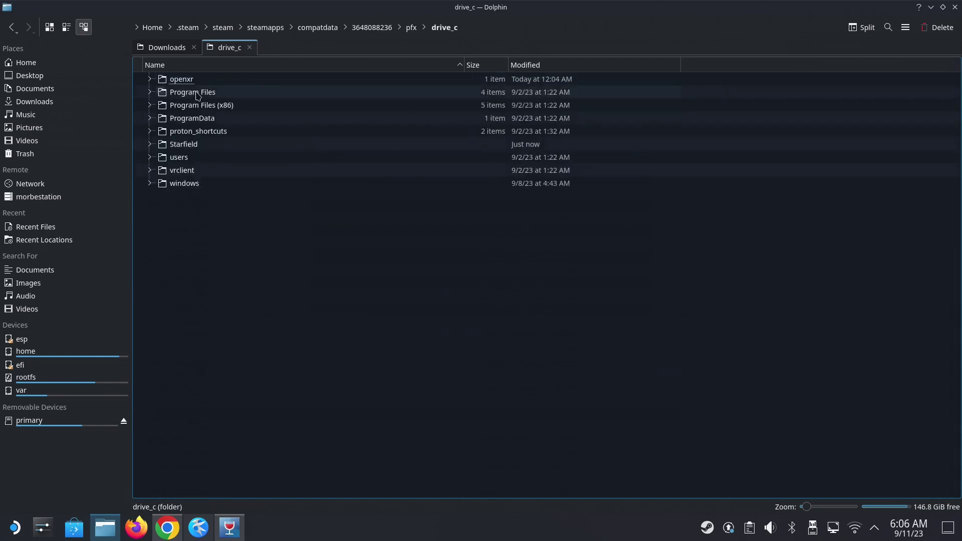
double_click(193, 145)
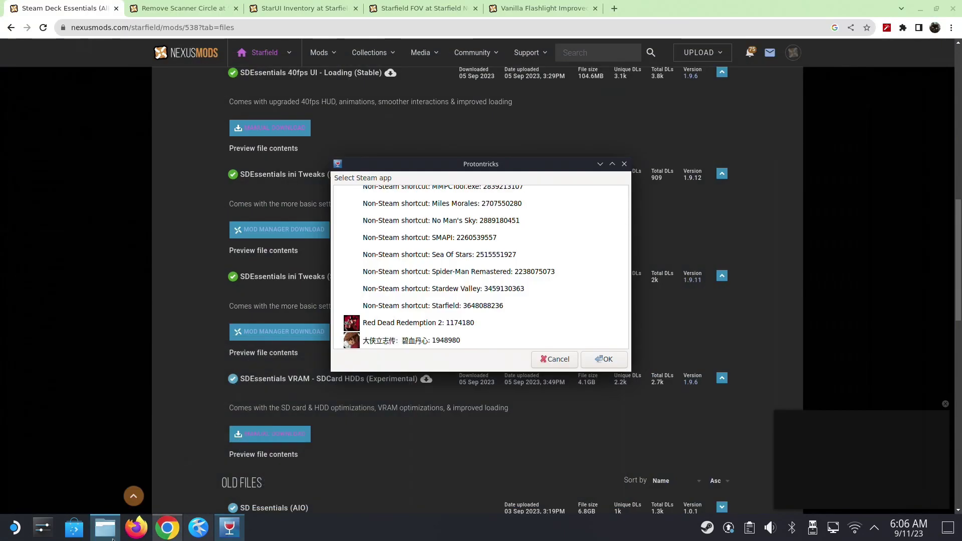
- Open the archive SD Essentials (40fps UI - Loading - Experimental) from Downloads and select the Data folder inside its Starfield Directory
click(106, 529)
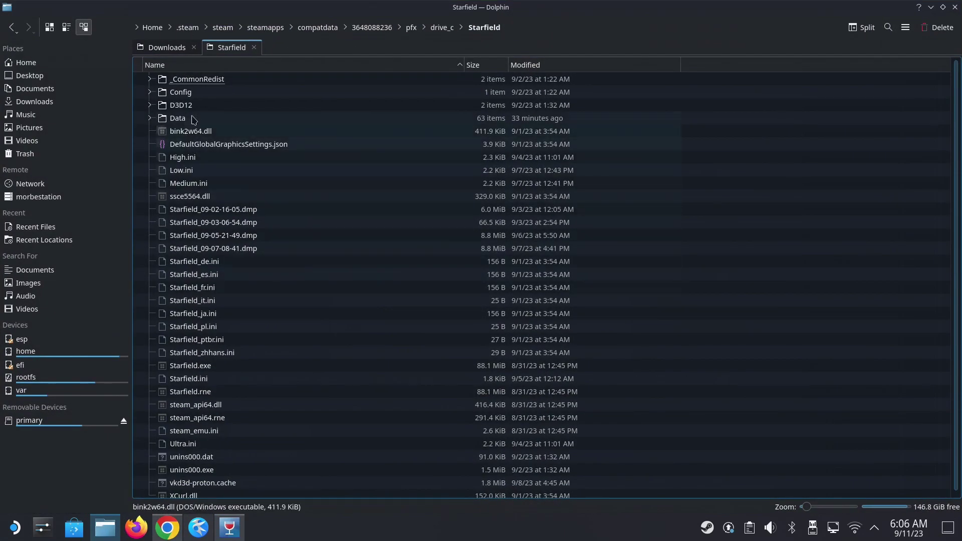
click(167, 47)
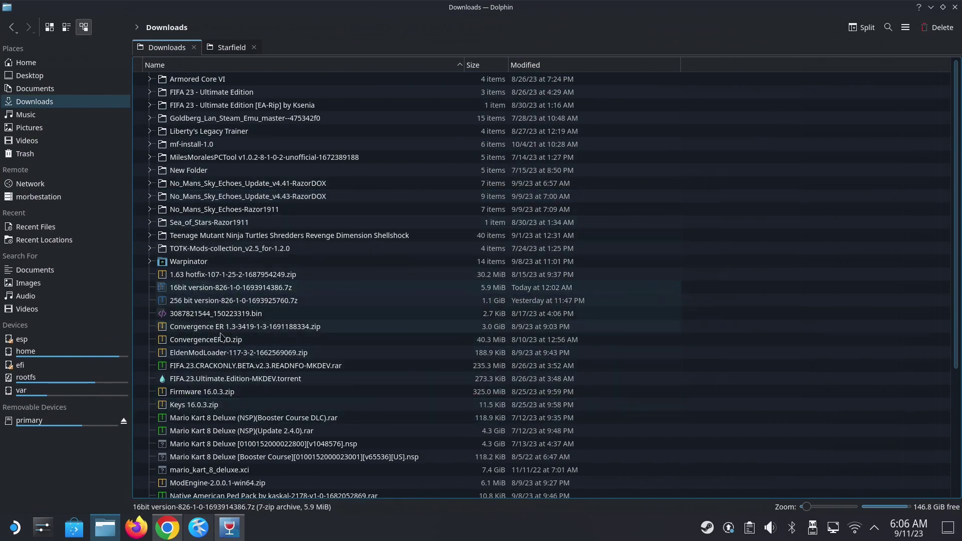
scroll(280, 345, down, 4)
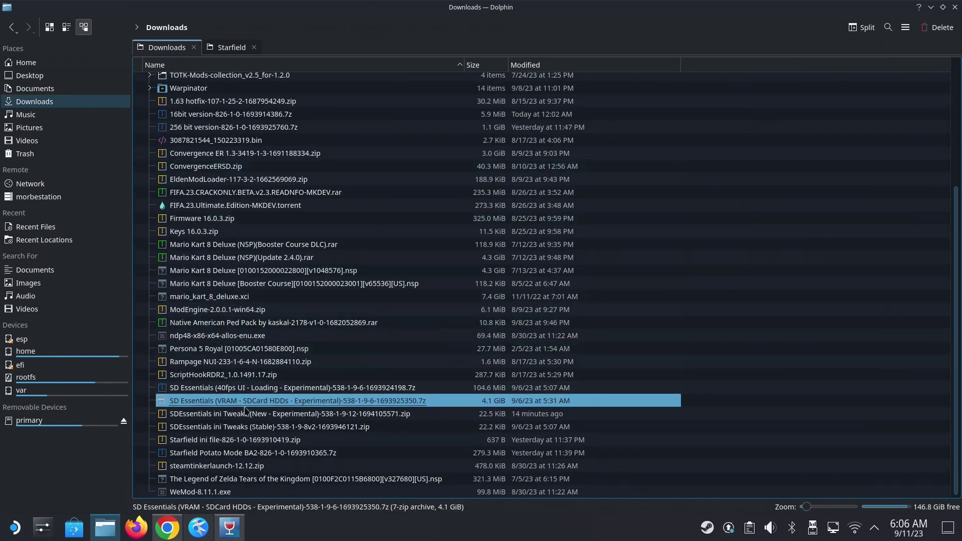
click(226, 392)
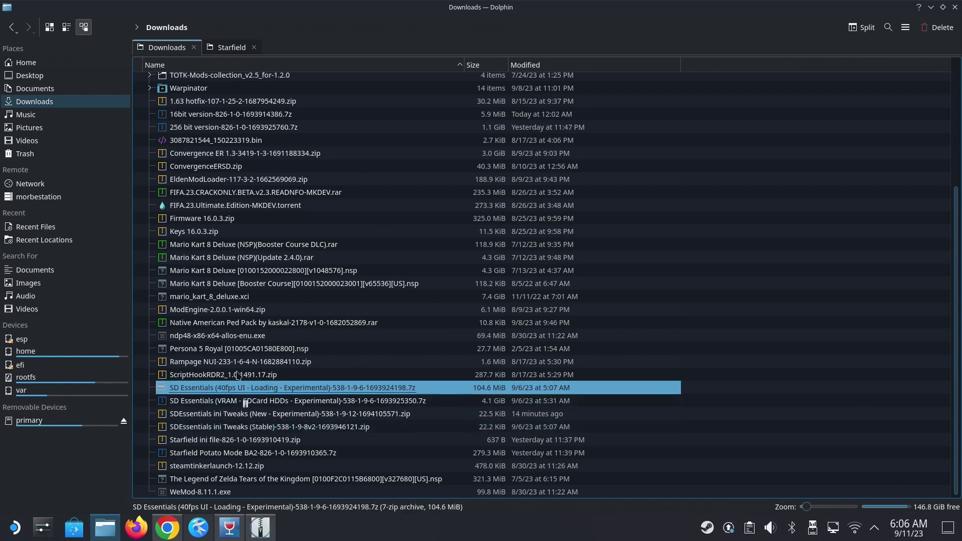
double_click(358, 159)
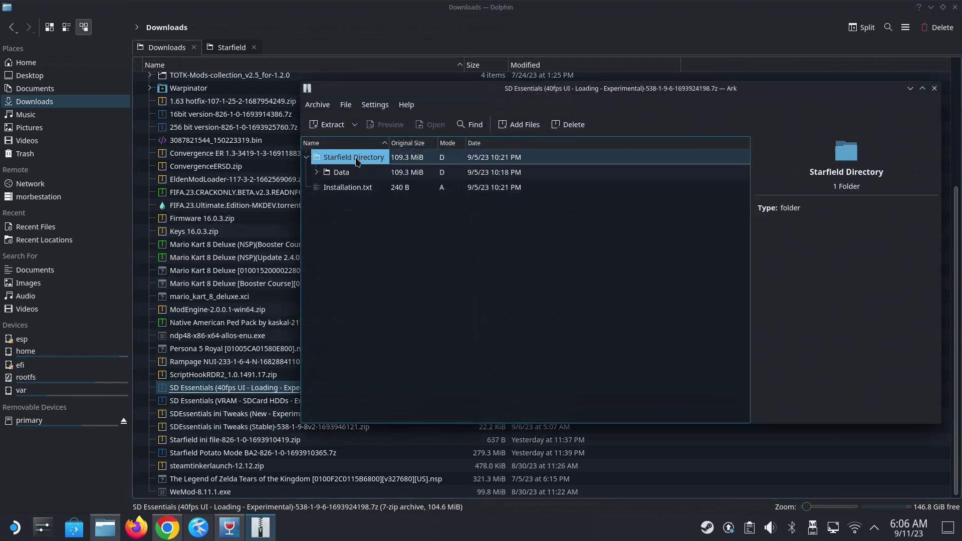
click(350, 171)
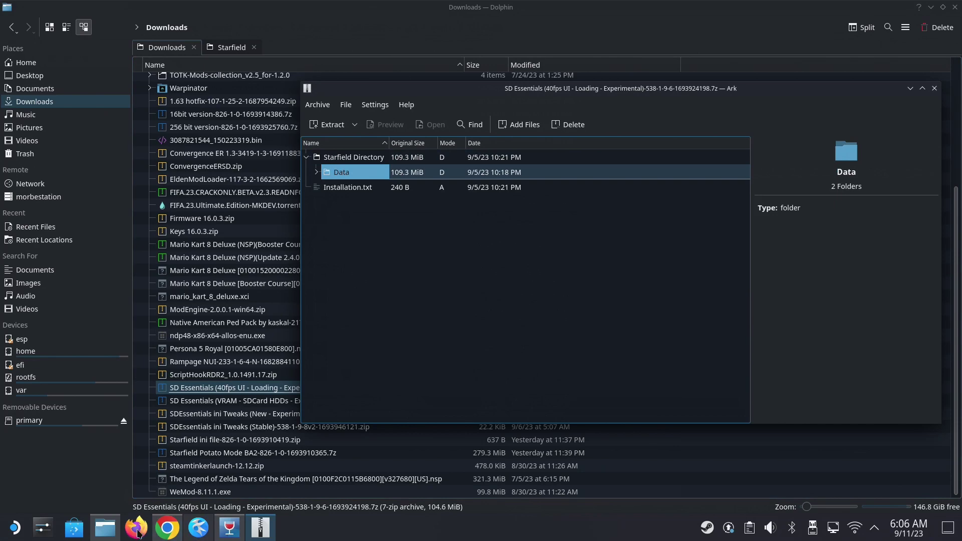
- Extract the archive's Data folder into the drive_c/Starfield game folder, overwriting the existing files, and close the archive
click(105, 527)
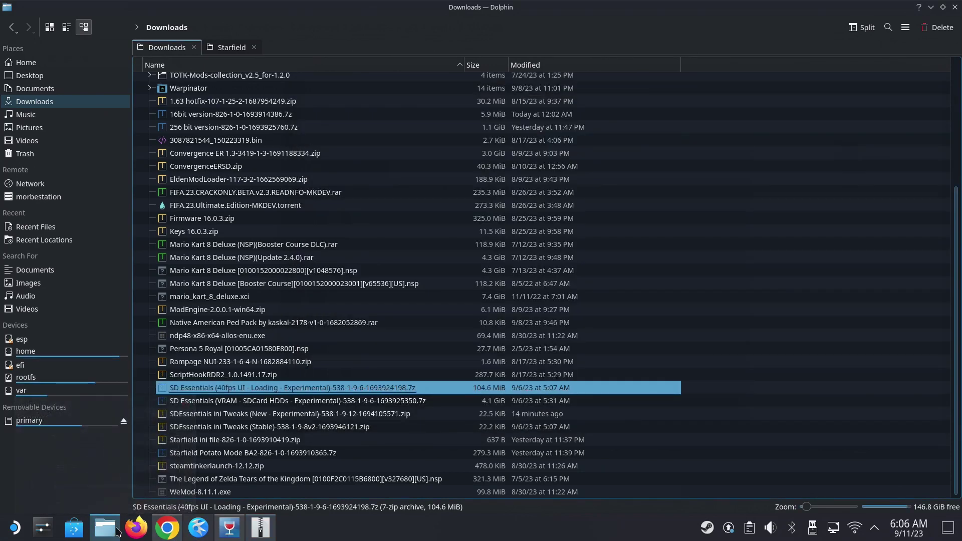
key(ctrl+Tab)
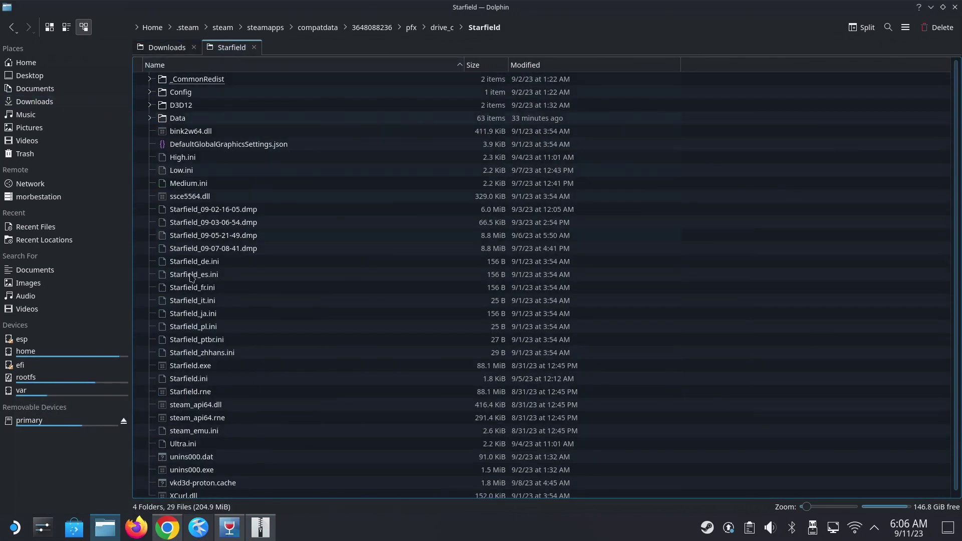
click(261, 527)
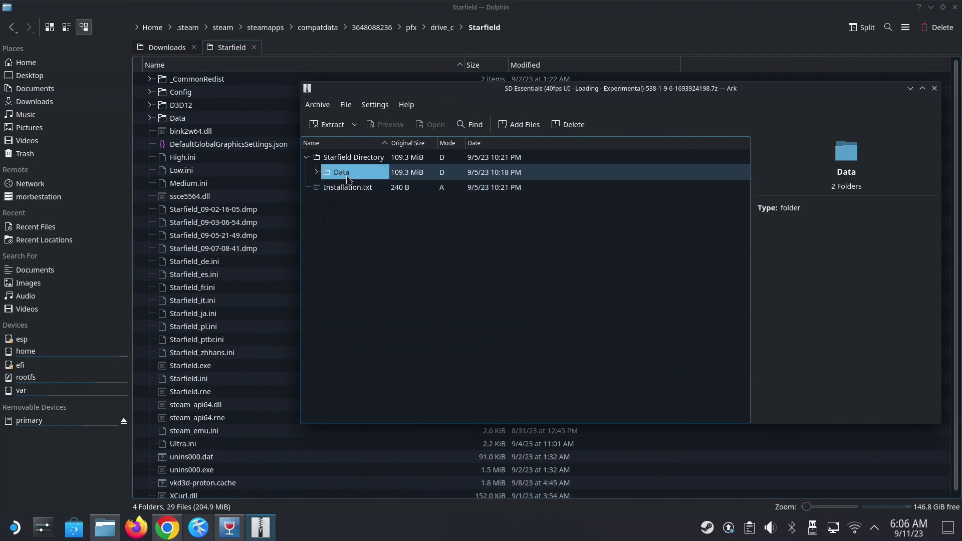
drag(345, 175, 219, 304)
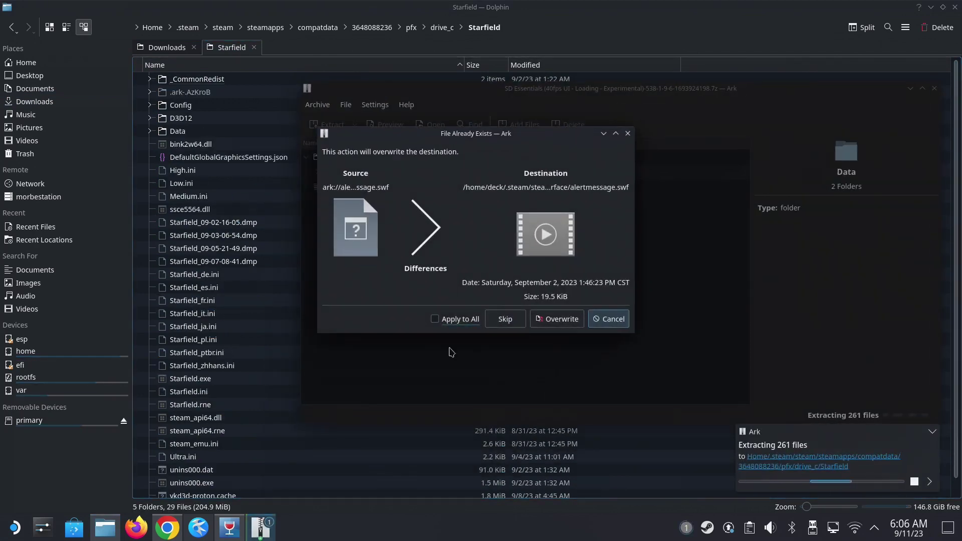
click(557, 321)
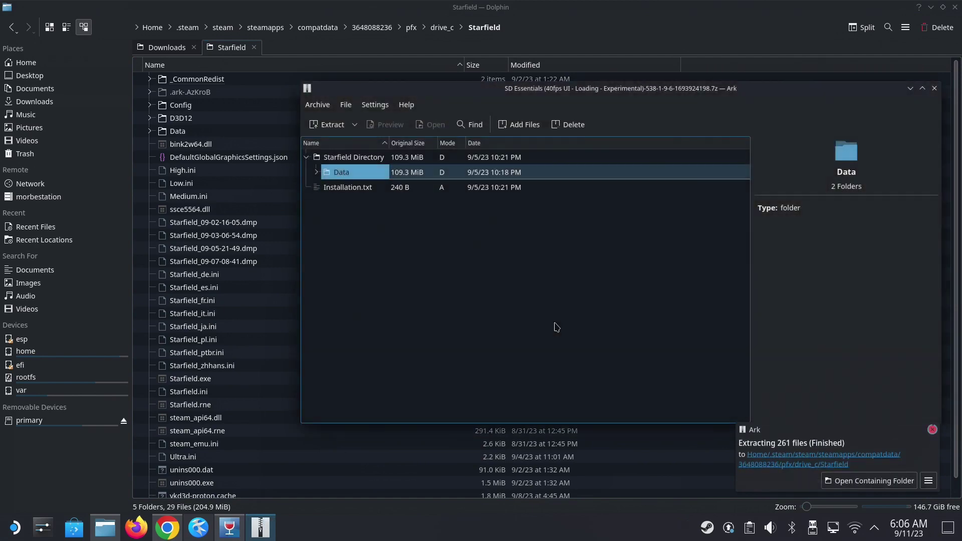
click(935, 90)
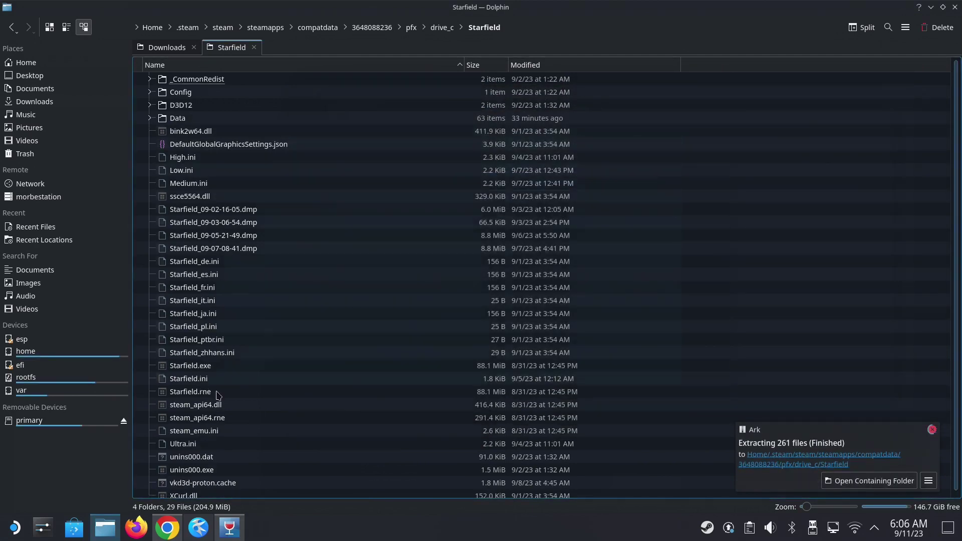
- Open the SDEssentials ini Tweaks (New - Experimental) archive from Downloads and expand its Shadows - Looks Better folder
click(167, 47)
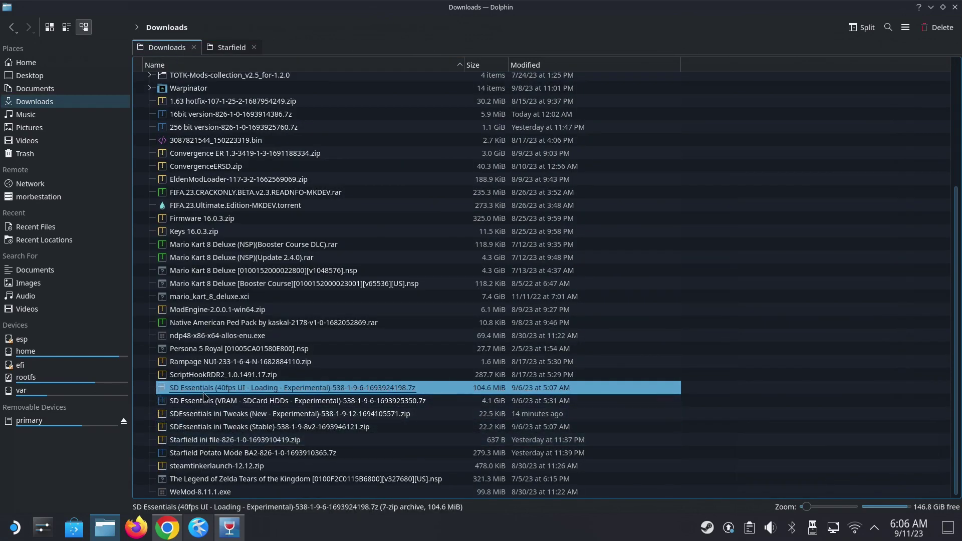
click(219, 404)
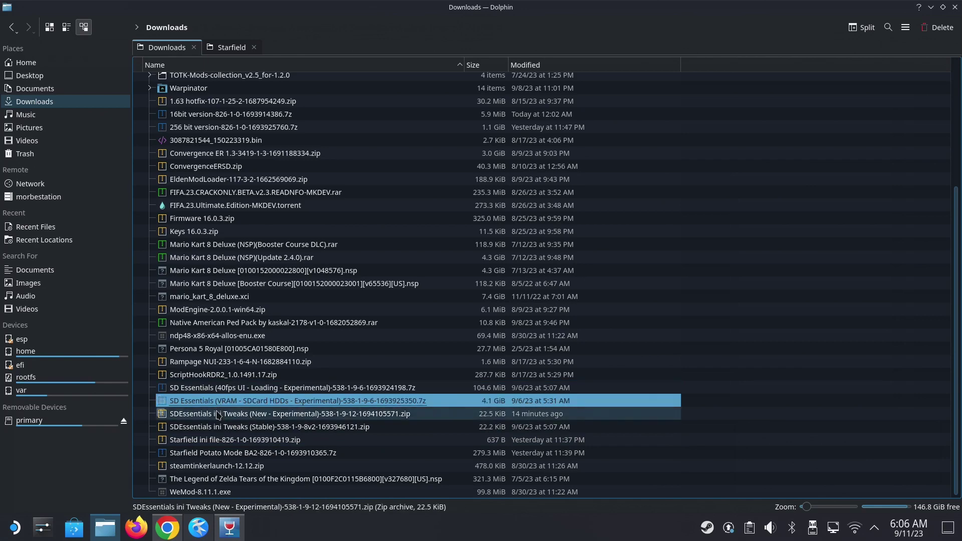
click(360, 415)
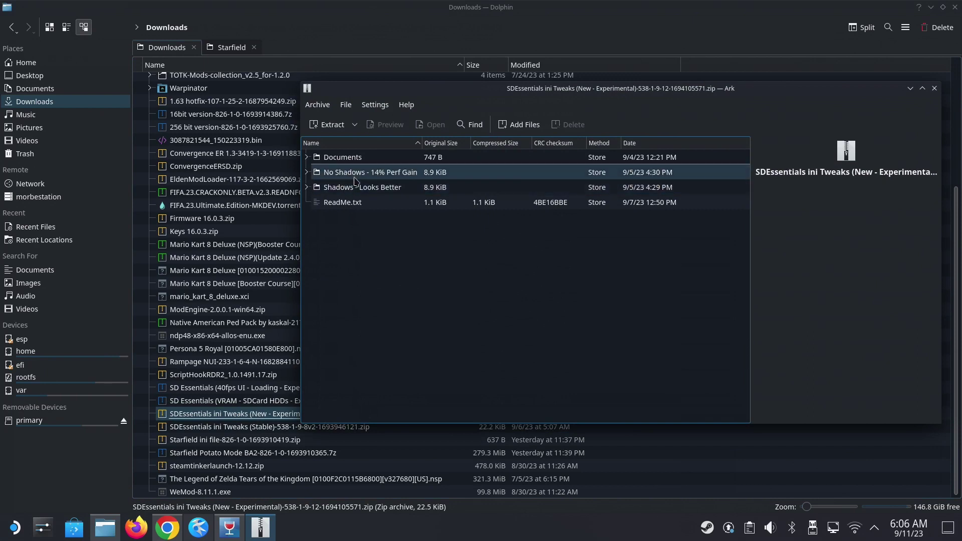
click(352, 194)
double_click(355, 191)
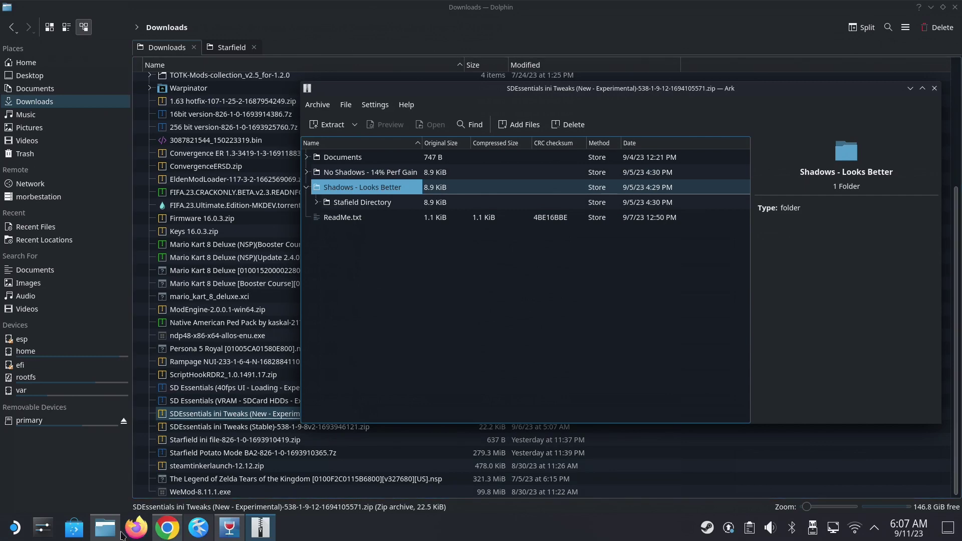
- Extract High.ini, Low.ini, Medium.ini and Ultra.ini from the archive's Stafield Directory into the Starfield game folder, overwriting all existing files
click(232, 47)
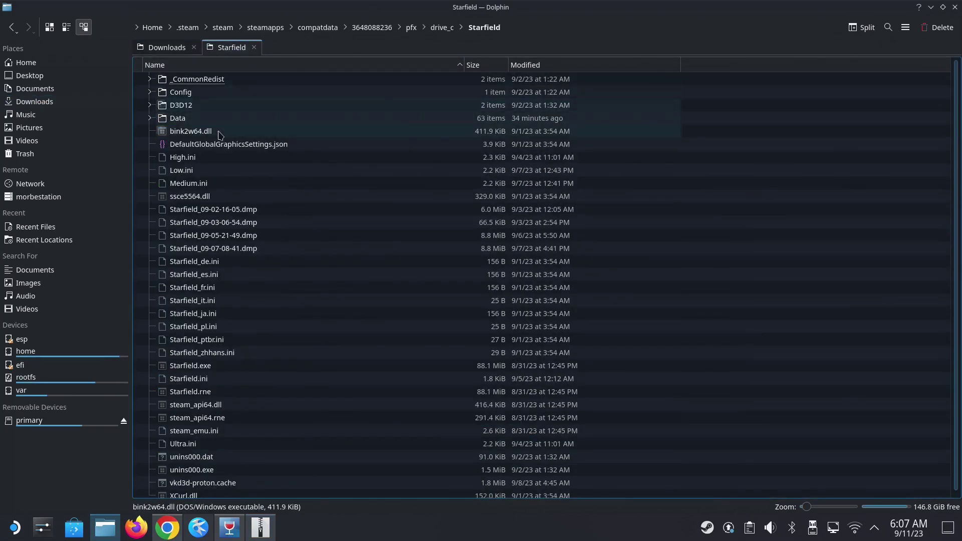
click(260, 527)
double_click(362, 203)
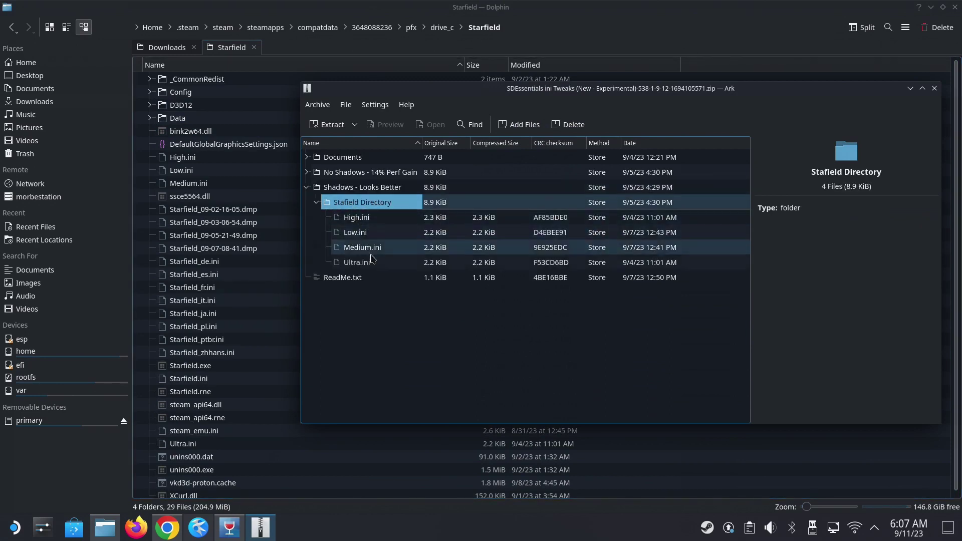
click(345, 219)
shift+click(372, 264)
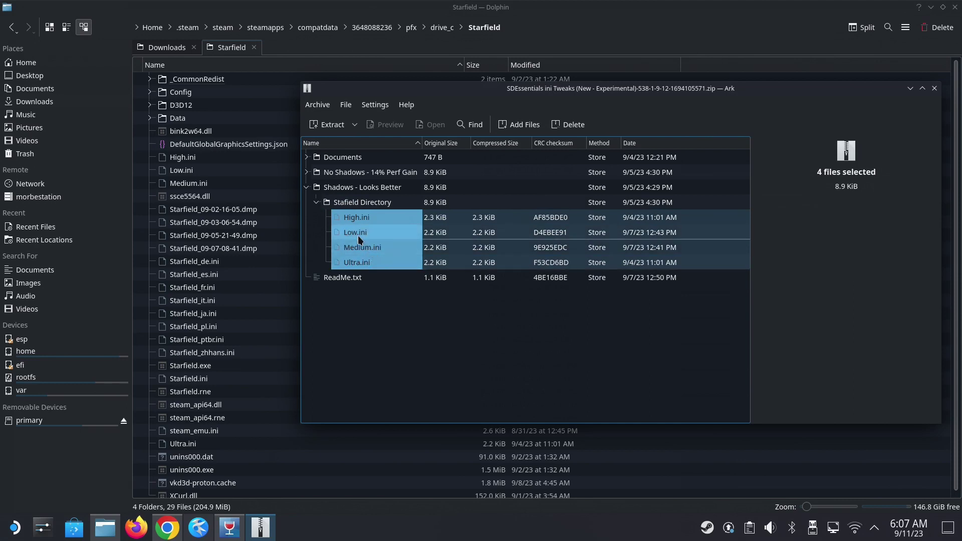
drag(358, 235, 227, 319)
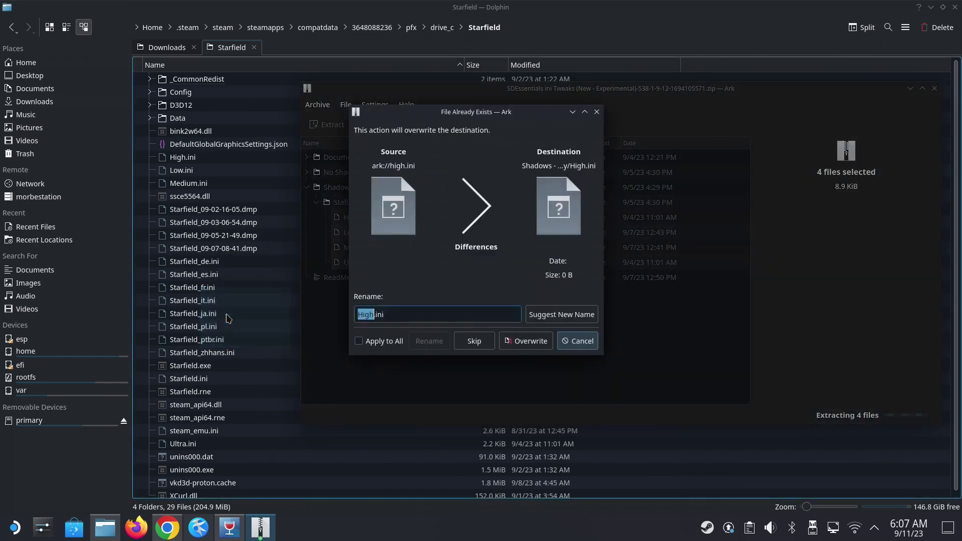
click(359, 341)
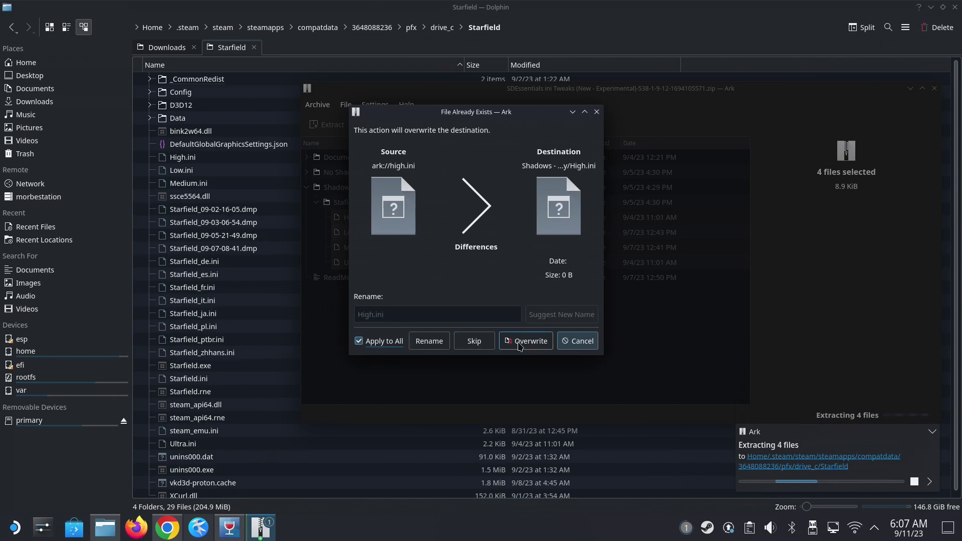
click(521, 341)
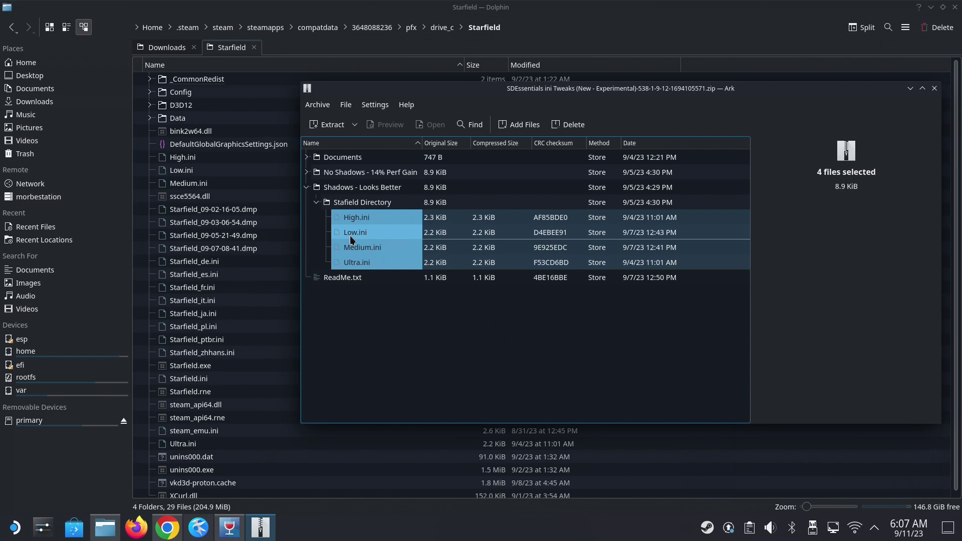
- Select StarfieldCustom.ini in the archive's Documents folder and go to drive_c/users/steamuser/My Documents/My Games/Starfield in the file manager
double_click(326, 161)
click(346, 176)
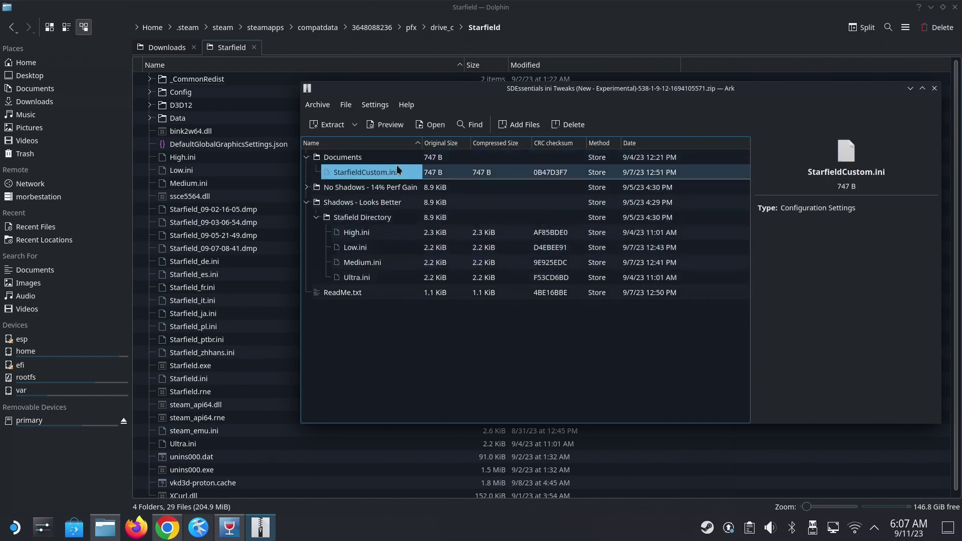
click(550, 52)
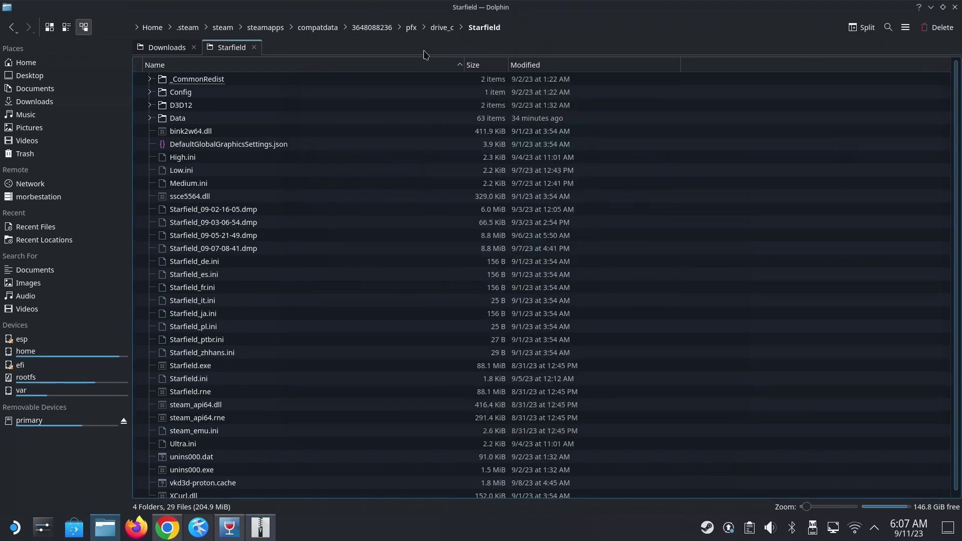
click(442, 28)
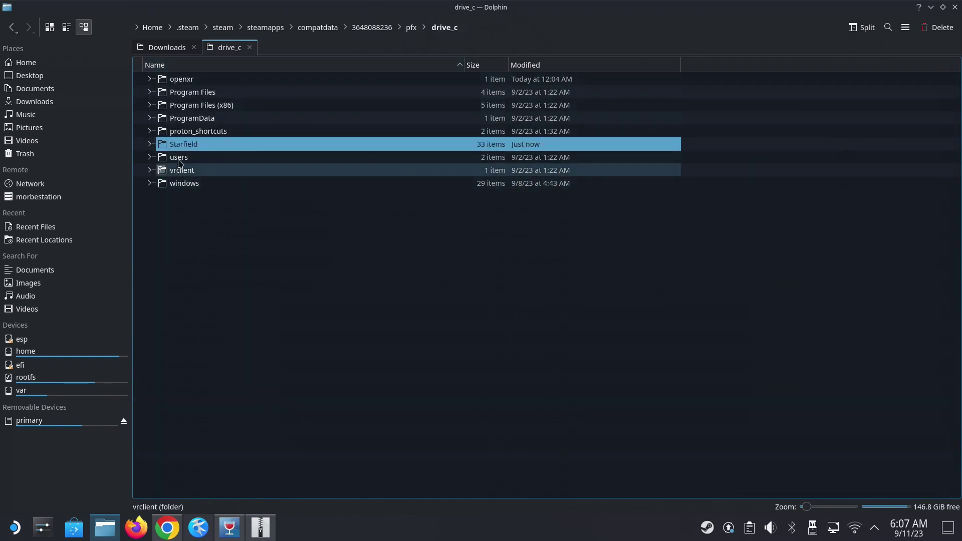
click(179, 158)
click(188, 94)
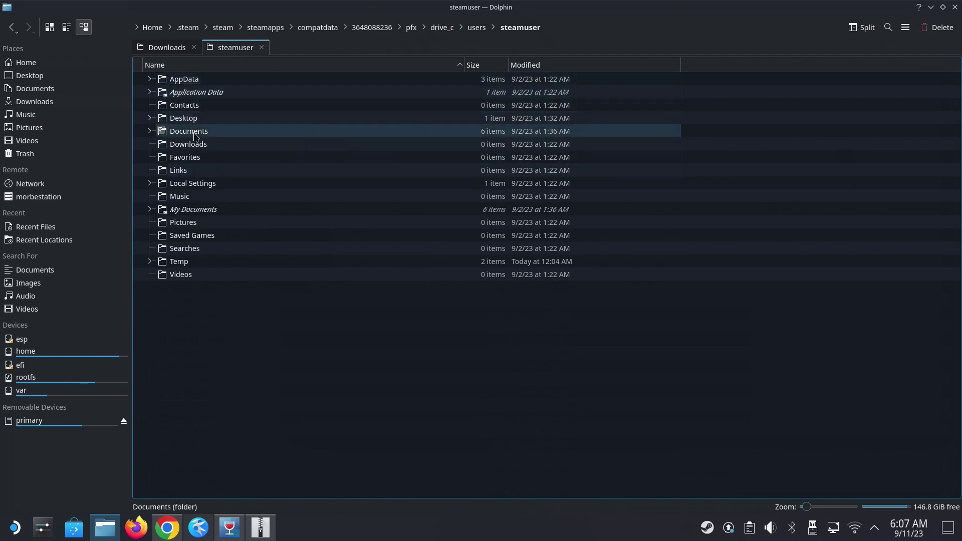
click(195, 209)
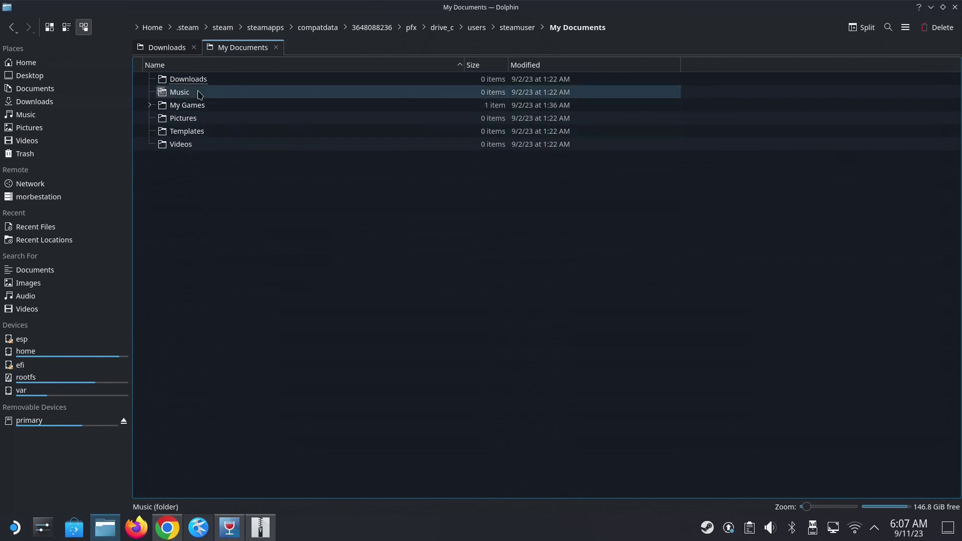
click(198, 105)
click(194, 80)
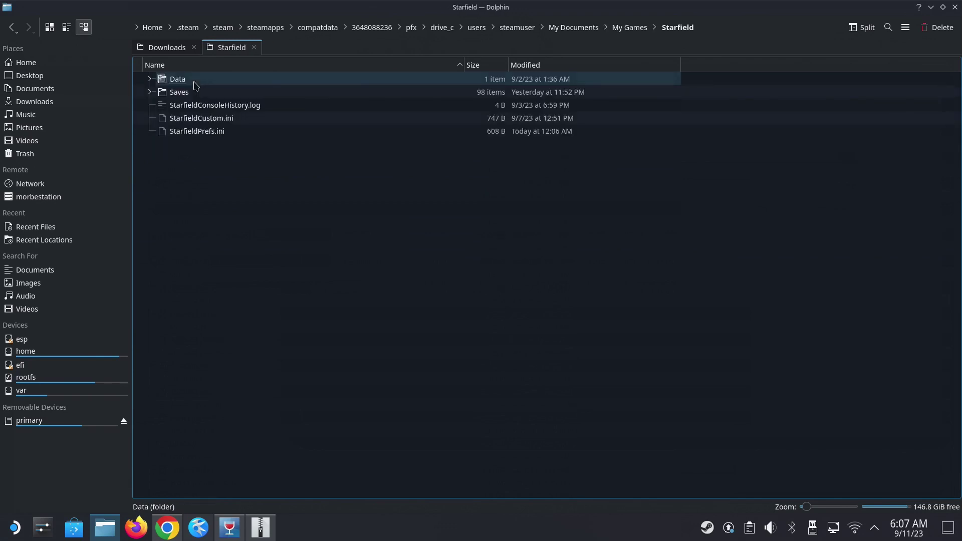
- Extract StarfieldCustom.ini into the My Games/Starfield folder, overwriting the existing file, and close the archive
click(260, 528)
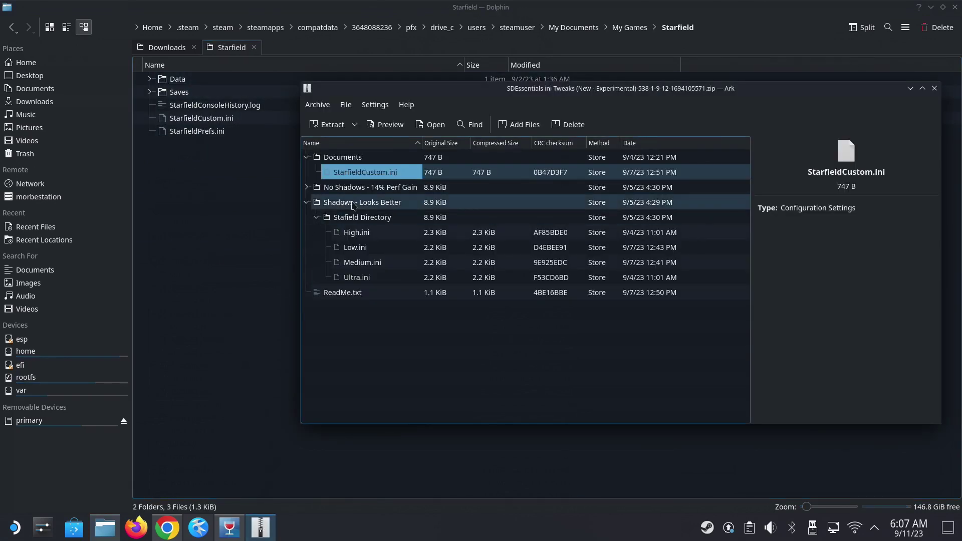
drag(376, 179, 236, 213)
click(504, 337)
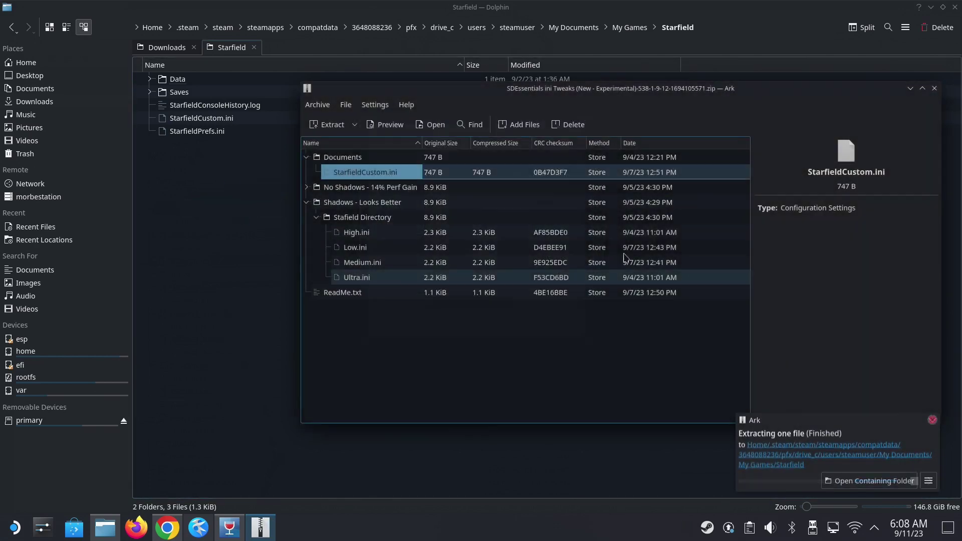
click(935, 89)
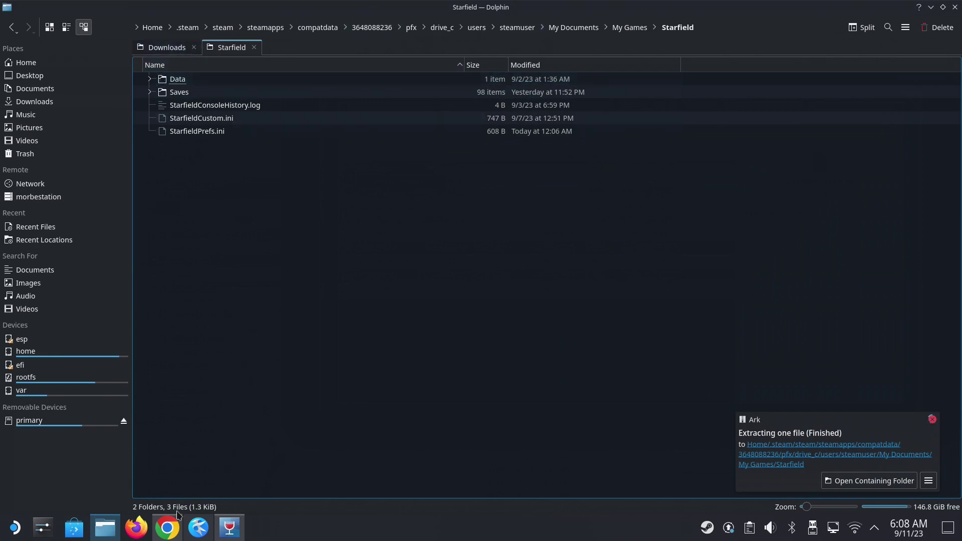
- Open the SD Essentials (VRAM - SDCard HDDs - Experimental) archive from Downloads and select the Data folder inside its Starfield Directory
click(167, 47)
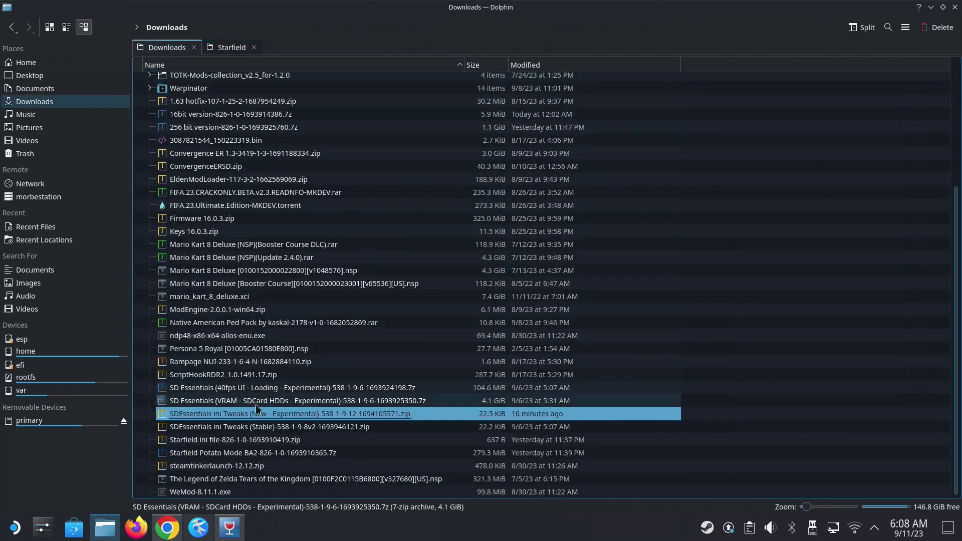
double_click(447, 403)
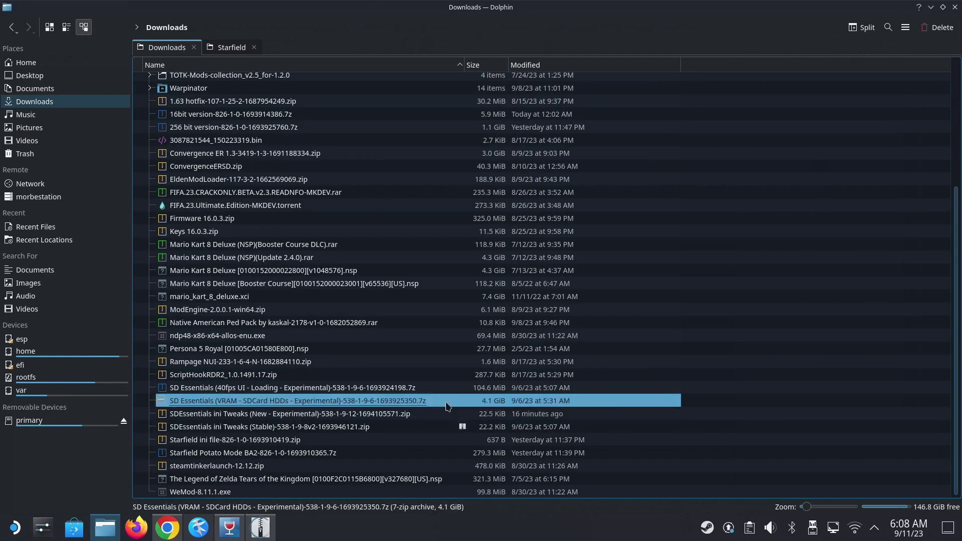
double_click(360, 158)
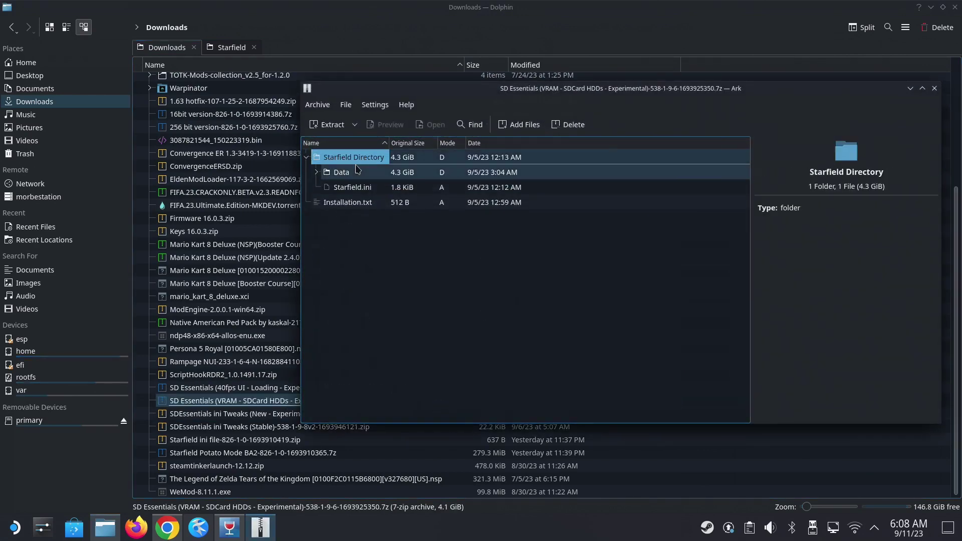
click(344, 172)
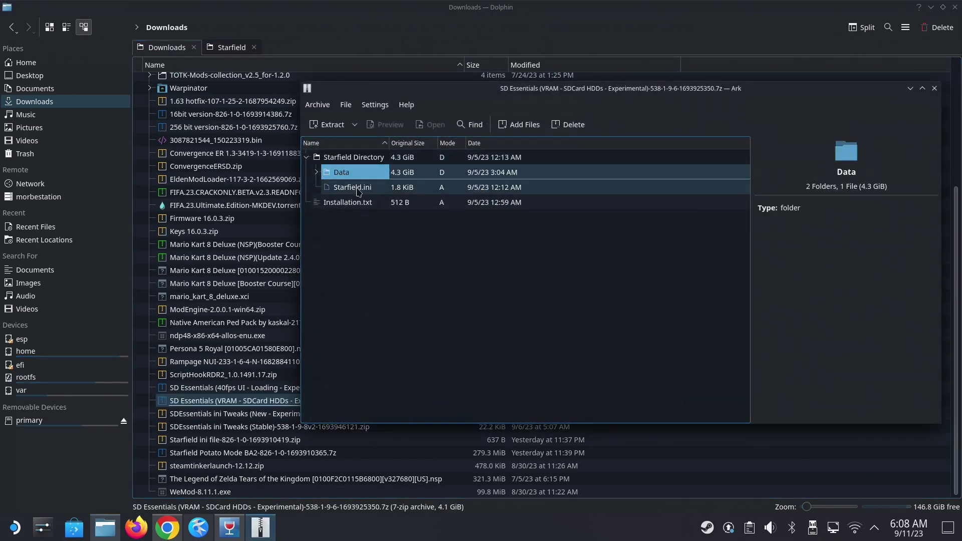
- Extract the Data folder and Starfield.ini from the archive into the drive_c/Starfield game folder
click(230, 47)
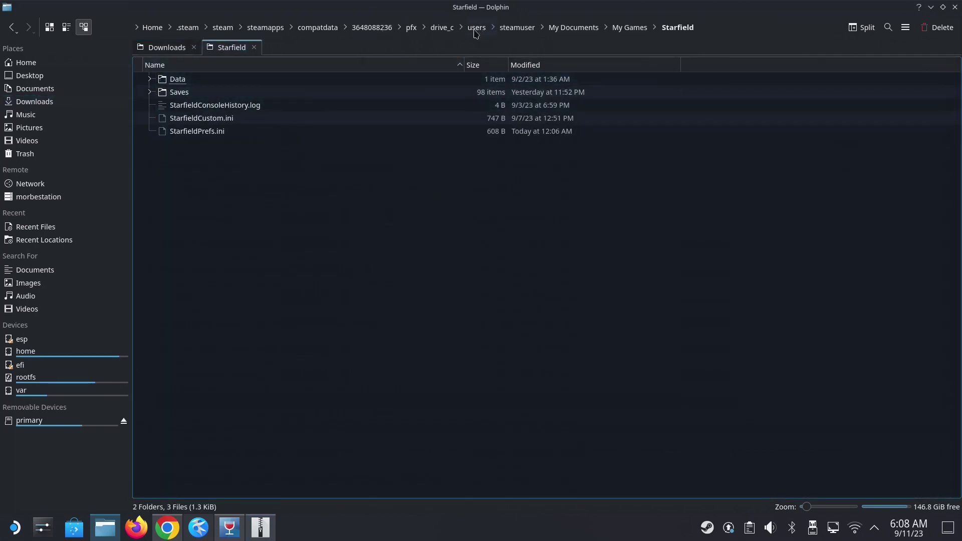
click(439, 29)
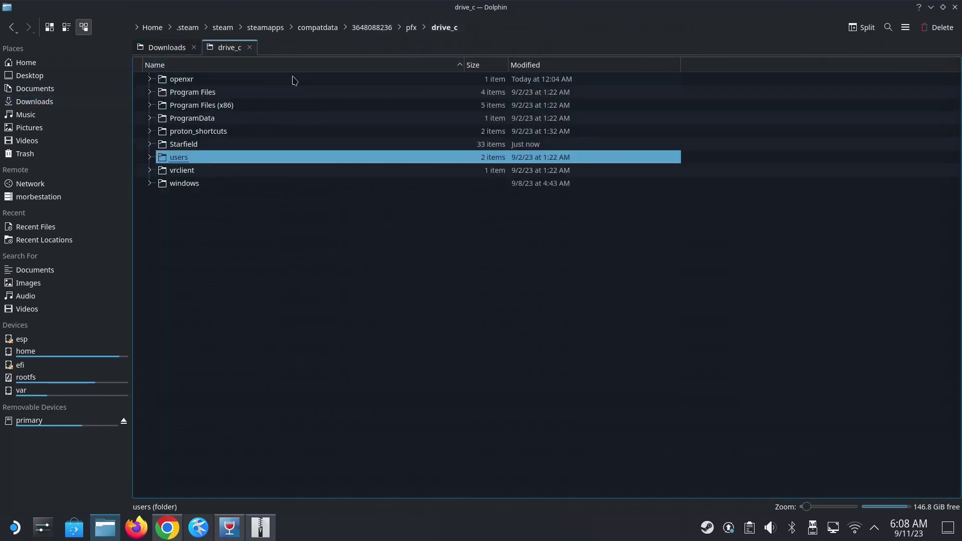
double_click(202, 147)
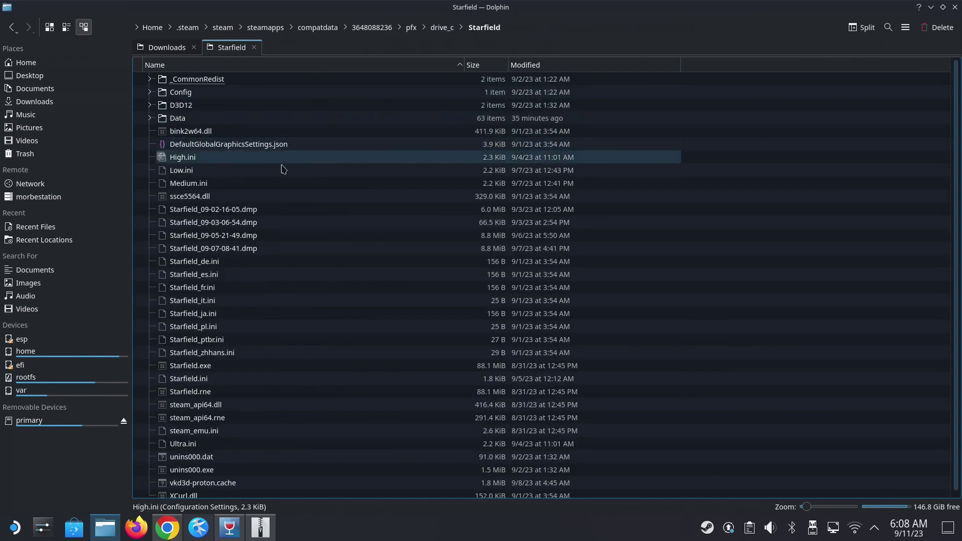
click(261, 528)
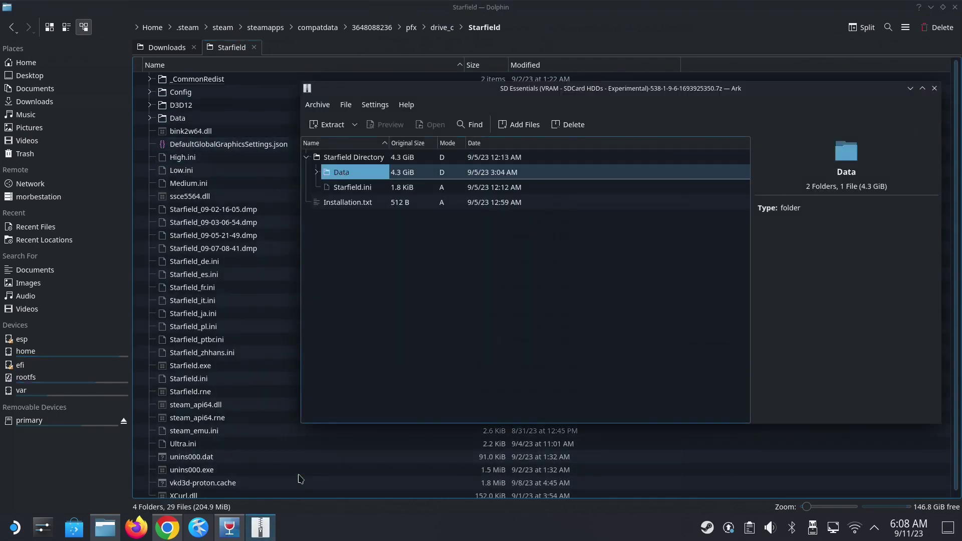
ctrl+click(354, 187)
drag(360, 189, 231, 266)
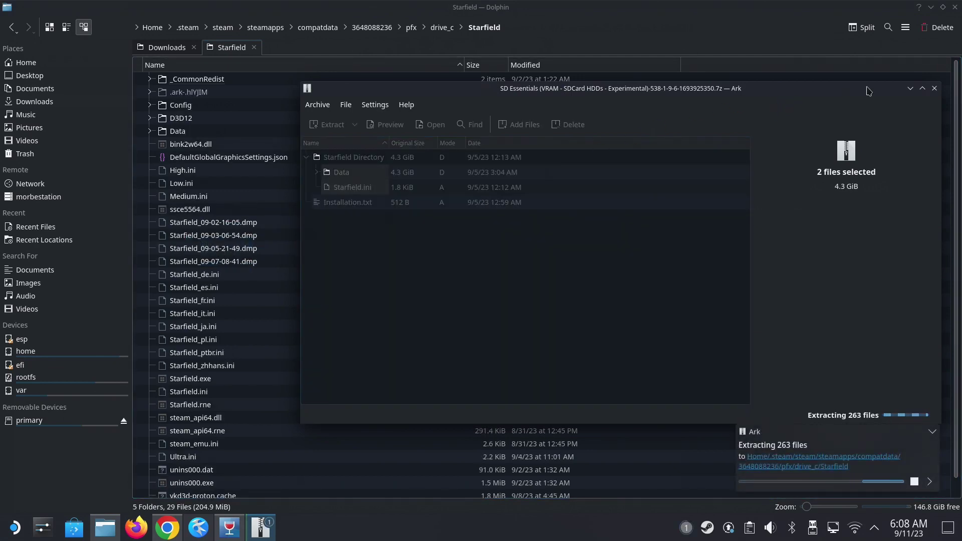
click(931, 7)
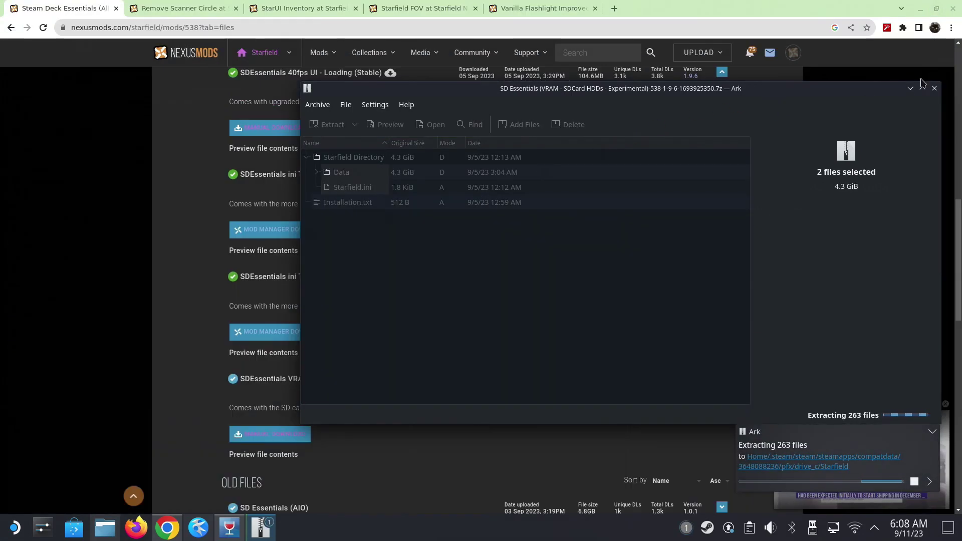
click(921, 9)
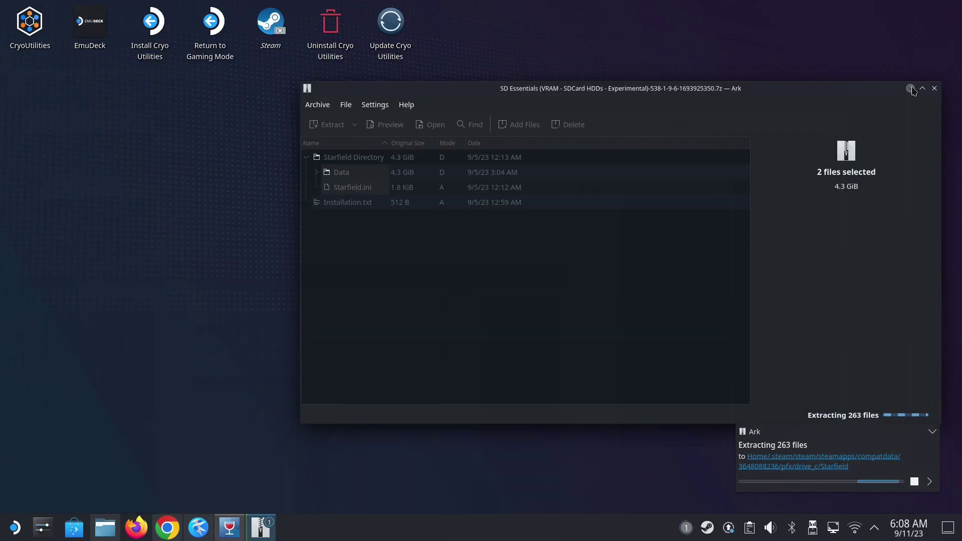
click(911, 88)
click(579, 187)
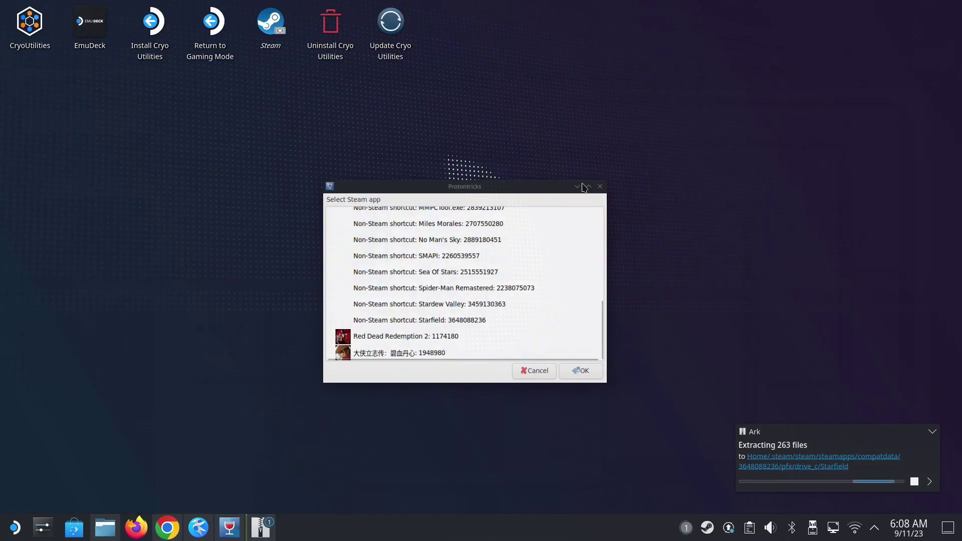
click(108, 536)
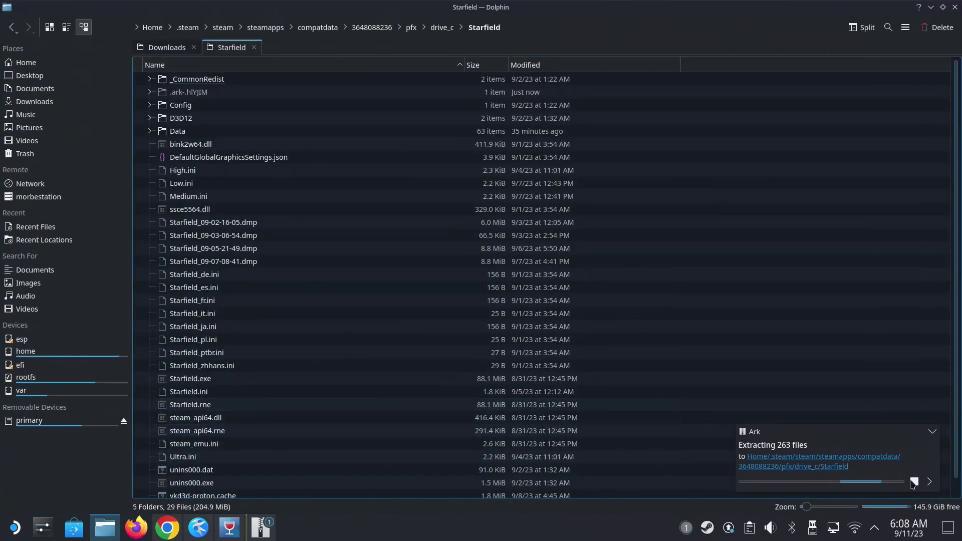
click(930, 483)
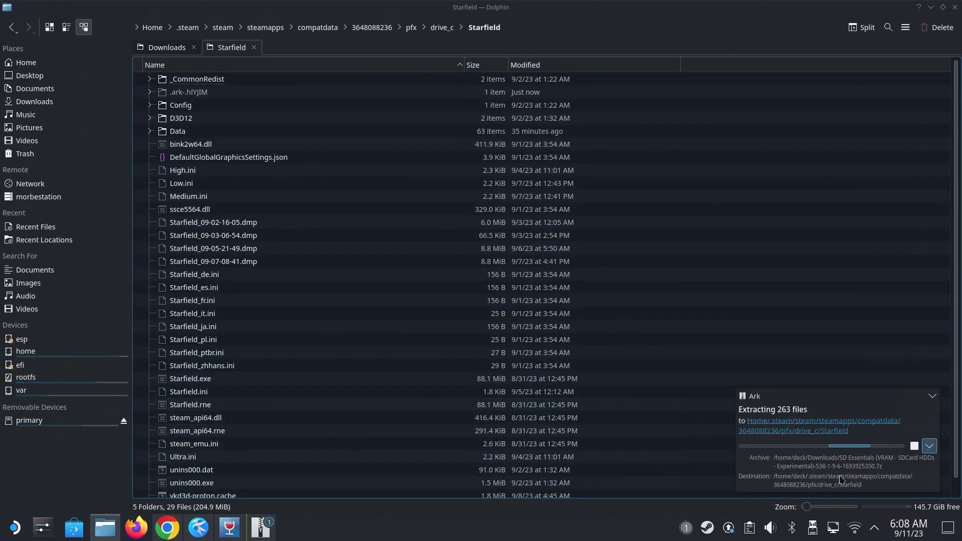
click(269, 537)
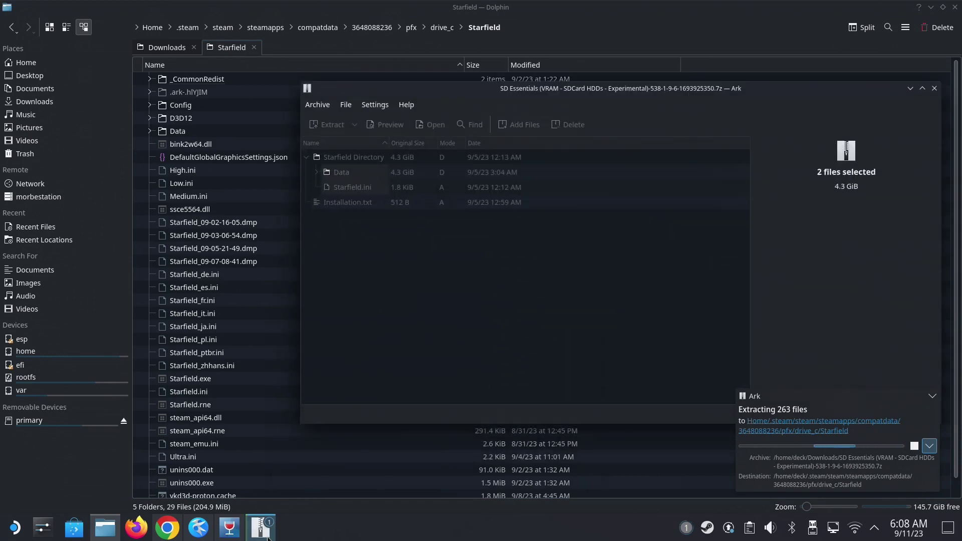
click(910, 90)
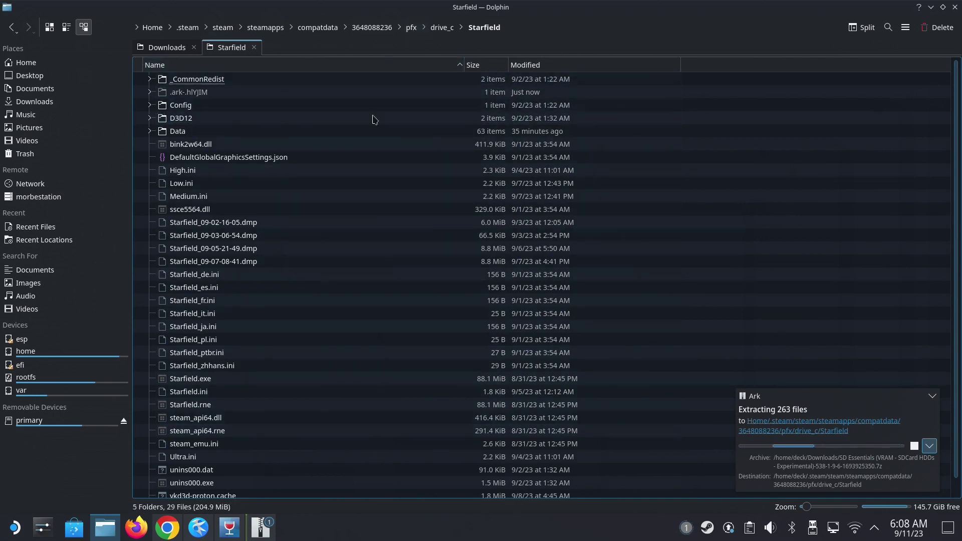
click(266, 526)
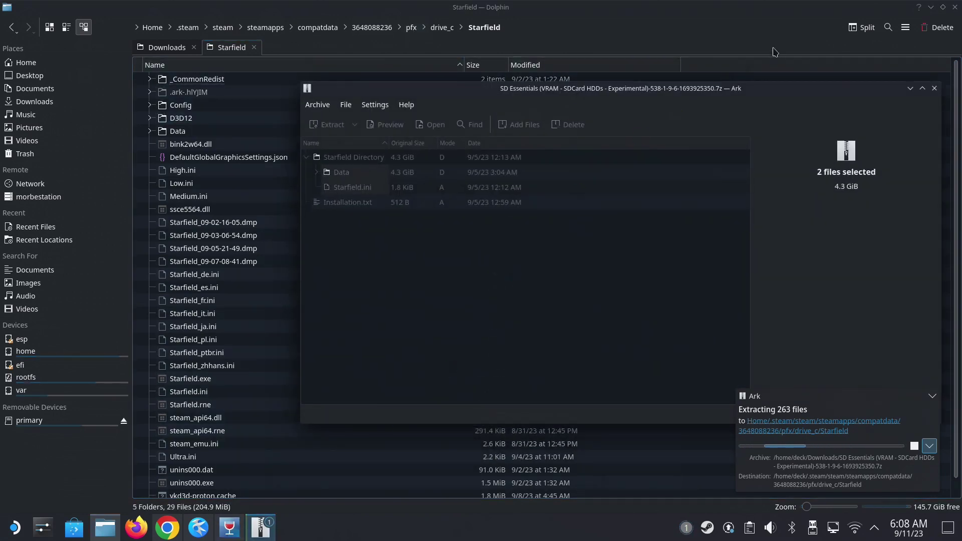
click(931, 9)
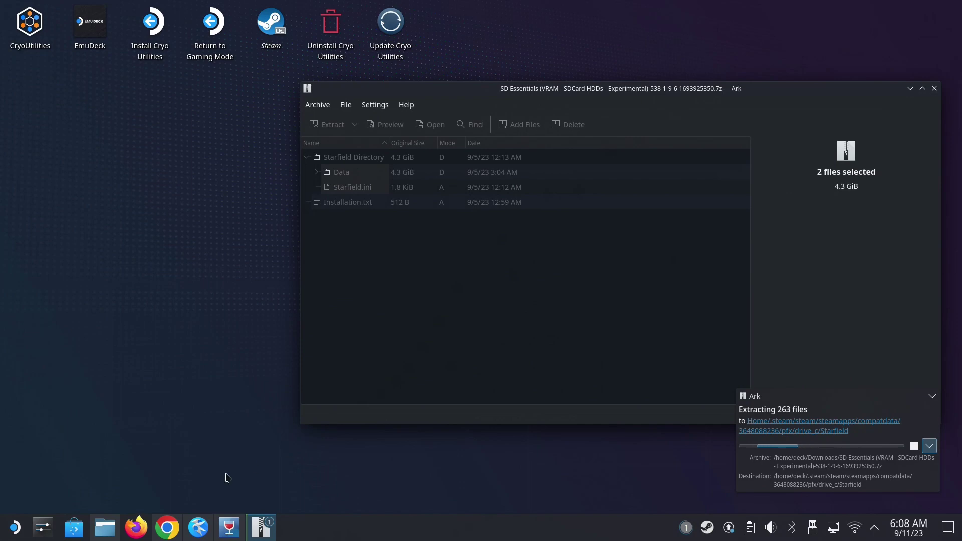
click(105, 535)
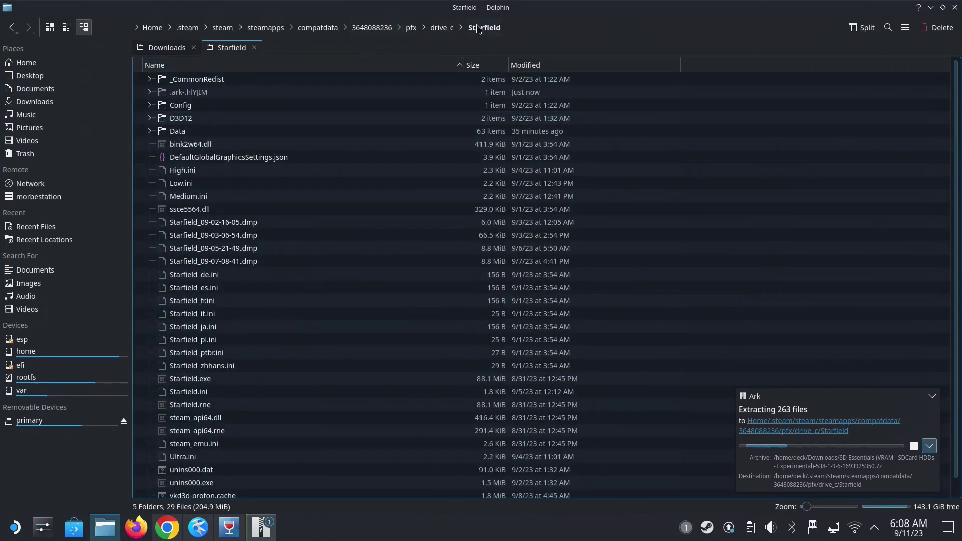
- Go up to drive_c, overwrite the existing Starfield.ini with the choice applied to all files, and minimize the archive window
click(442, 28)
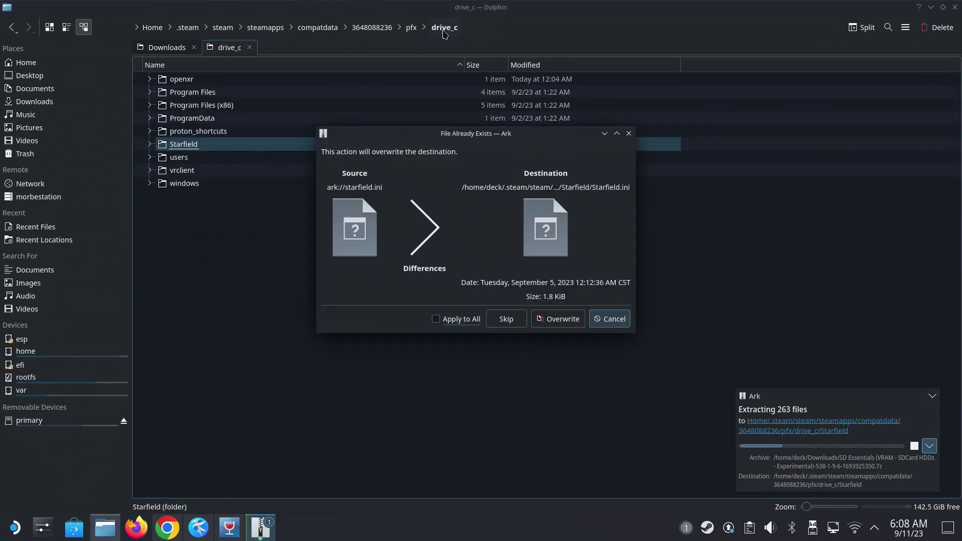
click(564, 321)
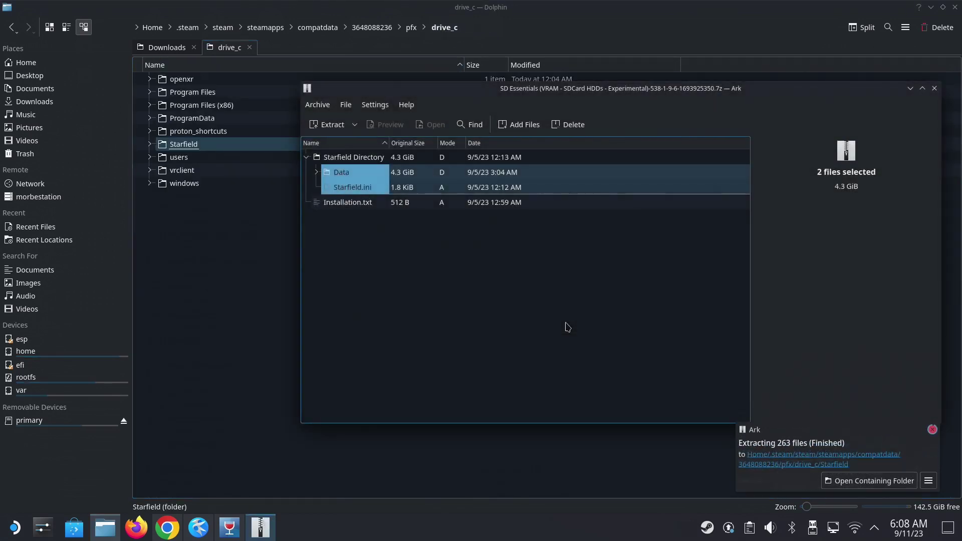
click(910, 90)
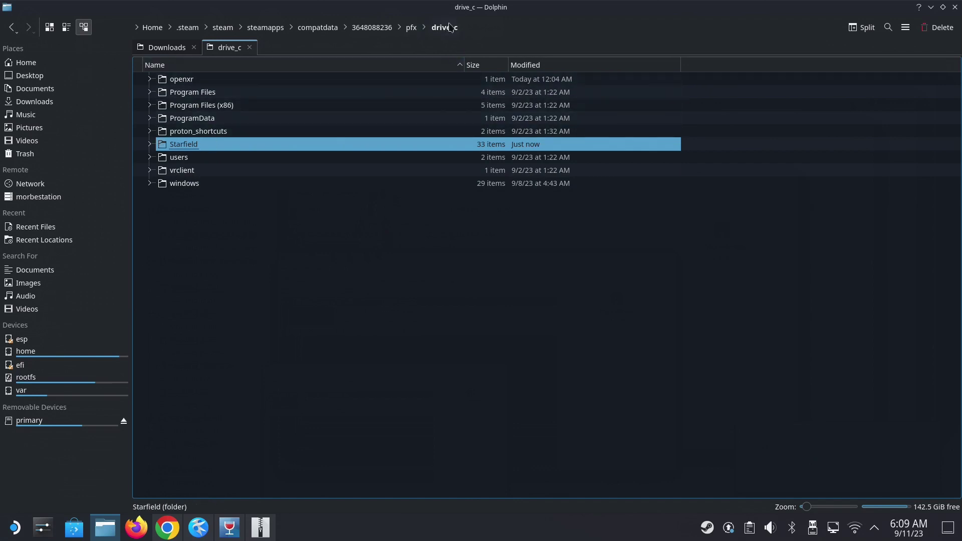
- Look through users/steamuser/My Documents/My Games in drive_c and return to the steamuser folder
click(181, 158)
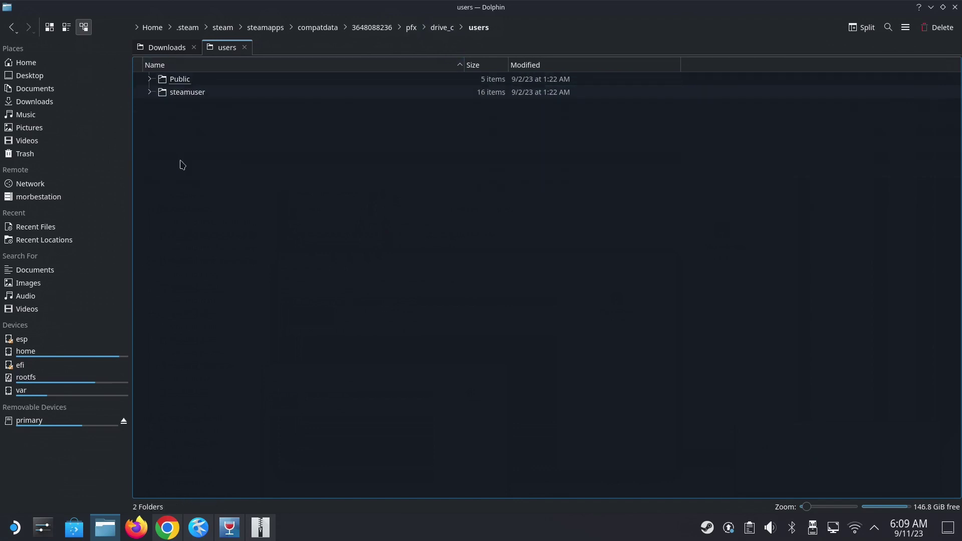
click(196, 95)
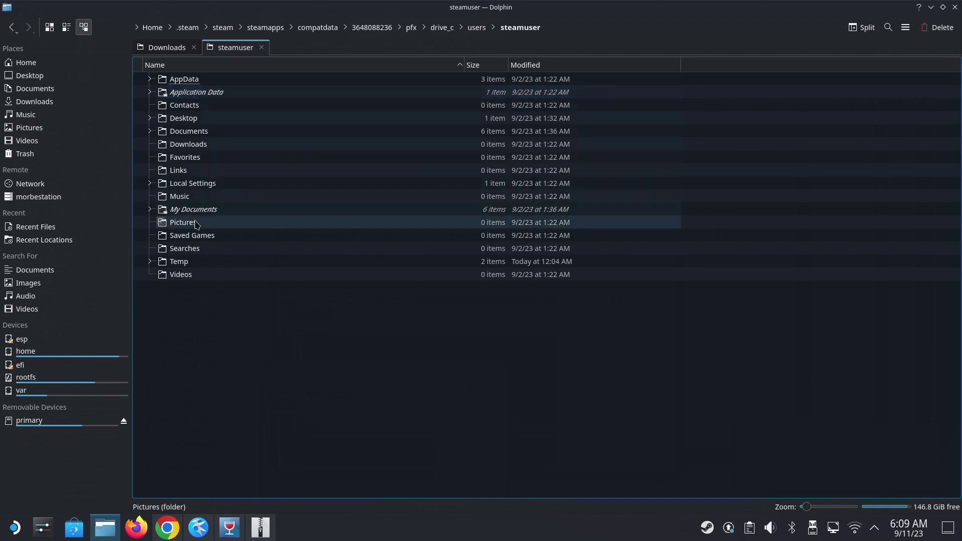
click(190, 210)
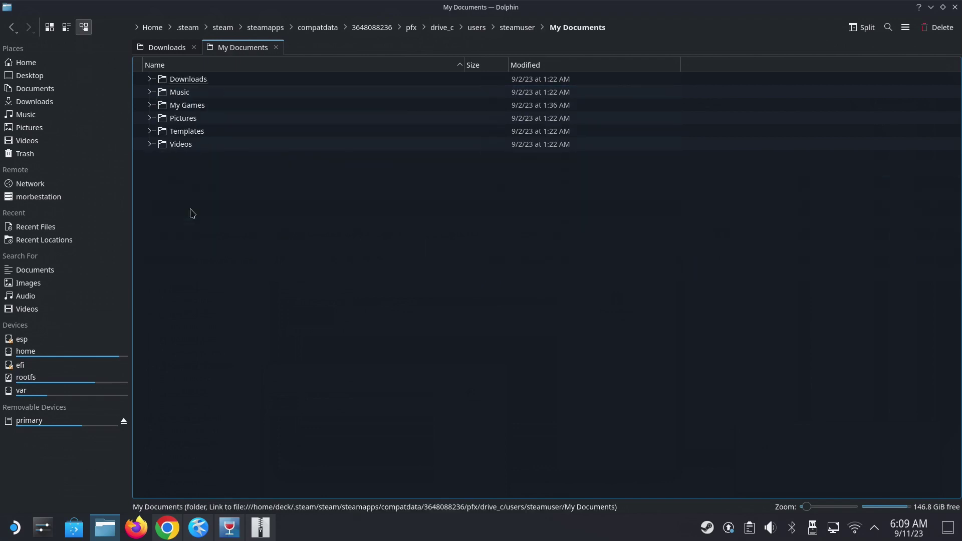
click(185, 106)
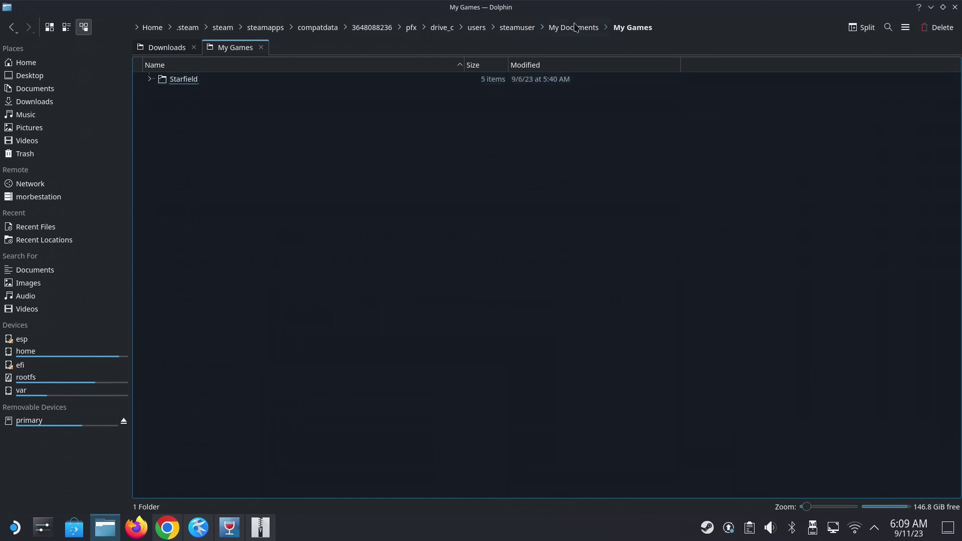
click(575, 28)
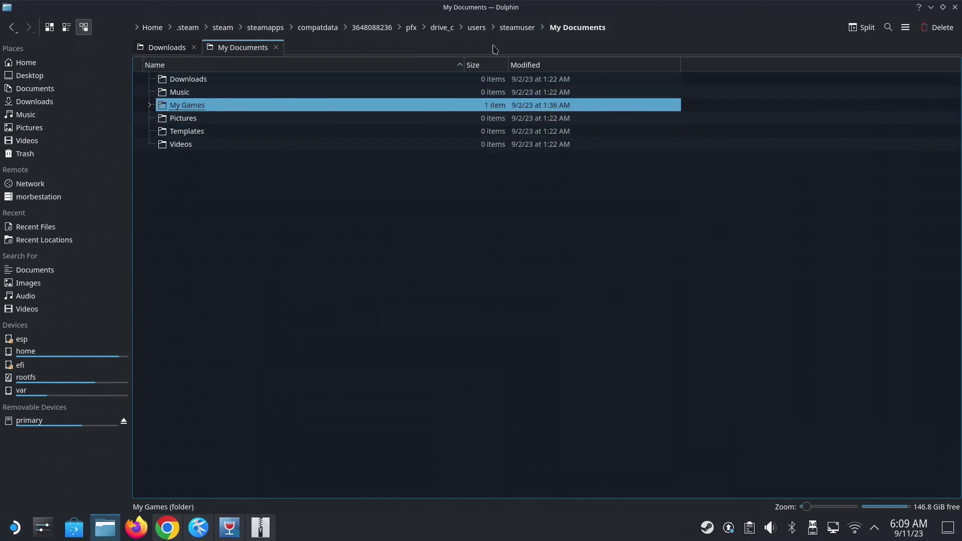
click(513, 32)
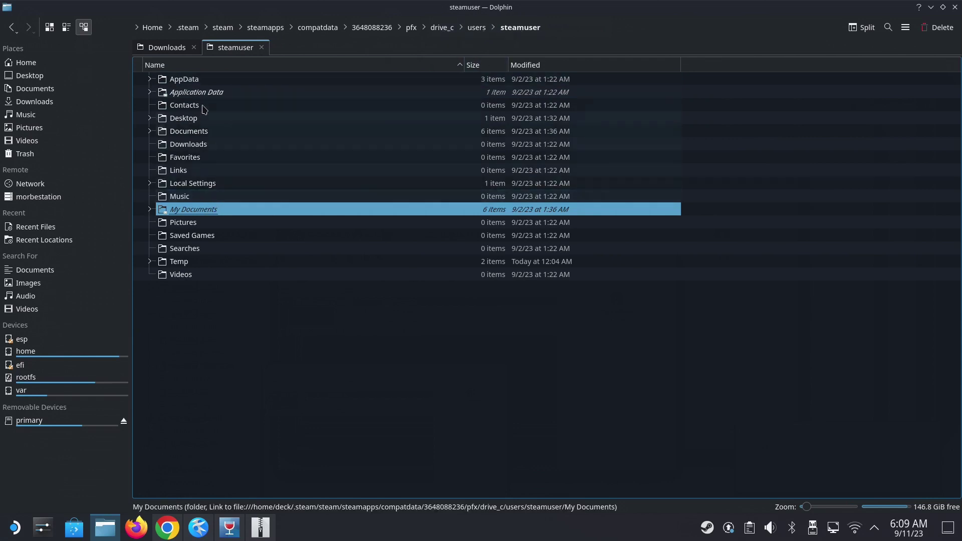
- Open the AppData/Local/Starfield folder inside steamuser to check its contents
click(191, 81)
click(193, 83)
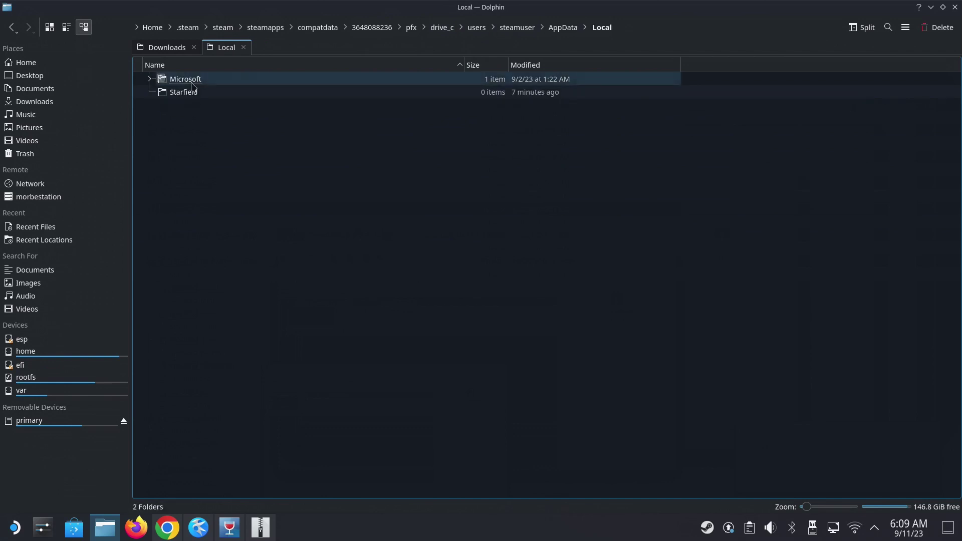
click(190, 94)
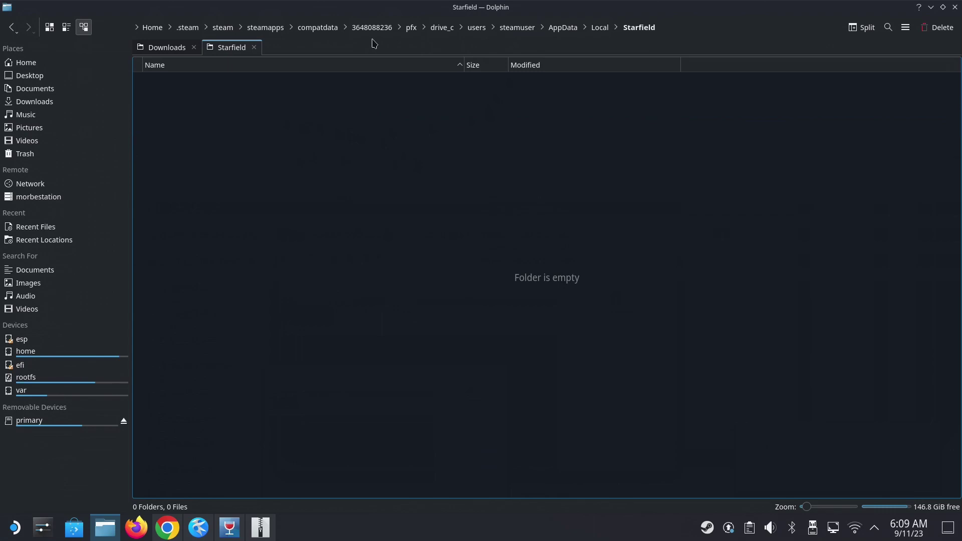
click(314, 30)
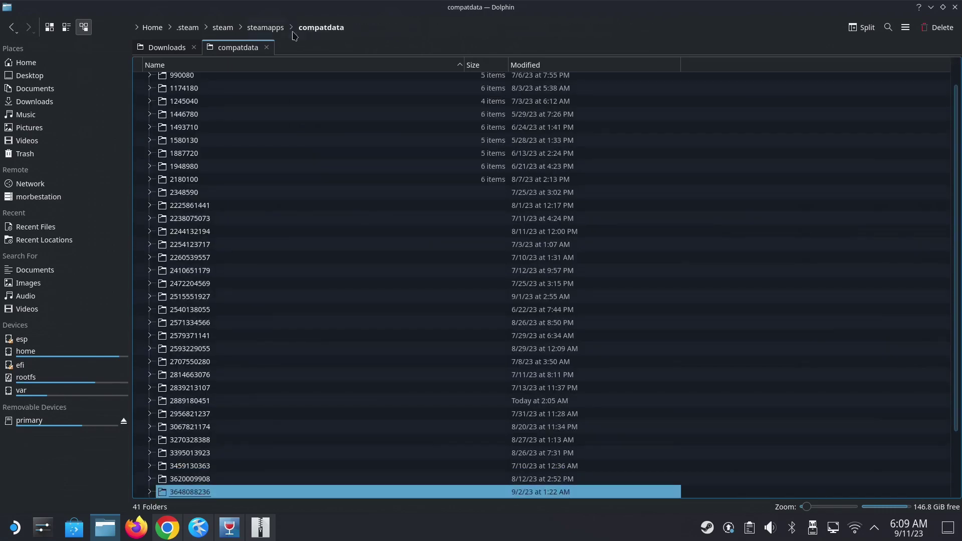
click(268, 29)
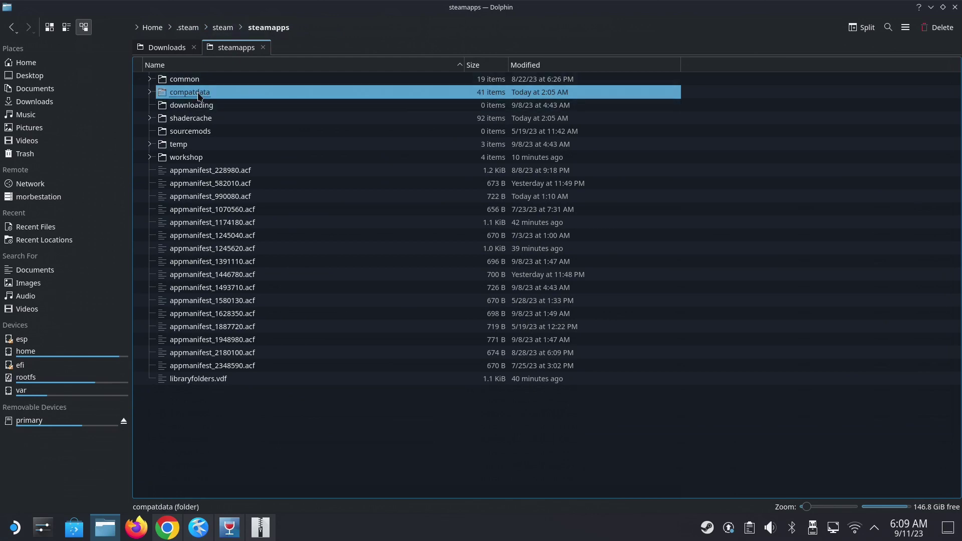
double_click(193, 120)
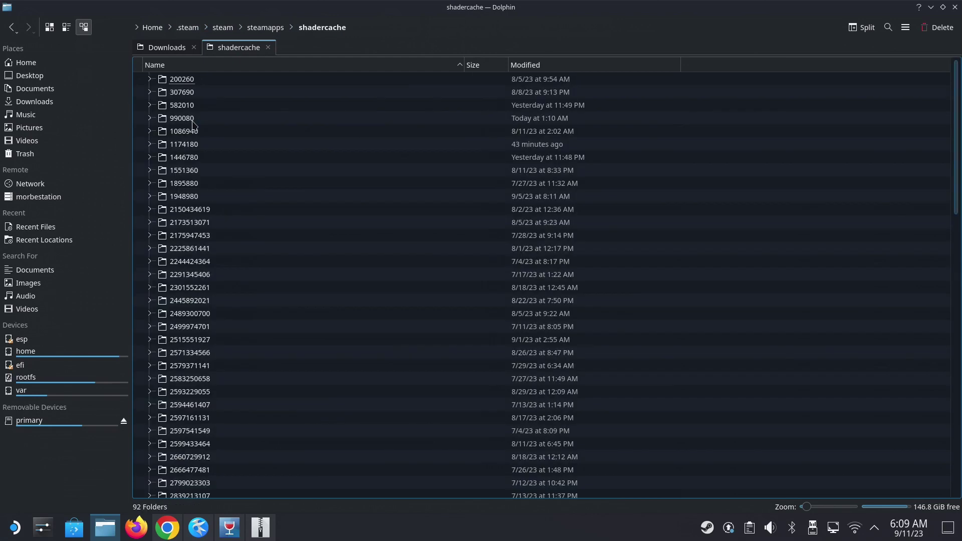
scroll(249, 311, down, 15)
scroll(241, 471, up, 11)
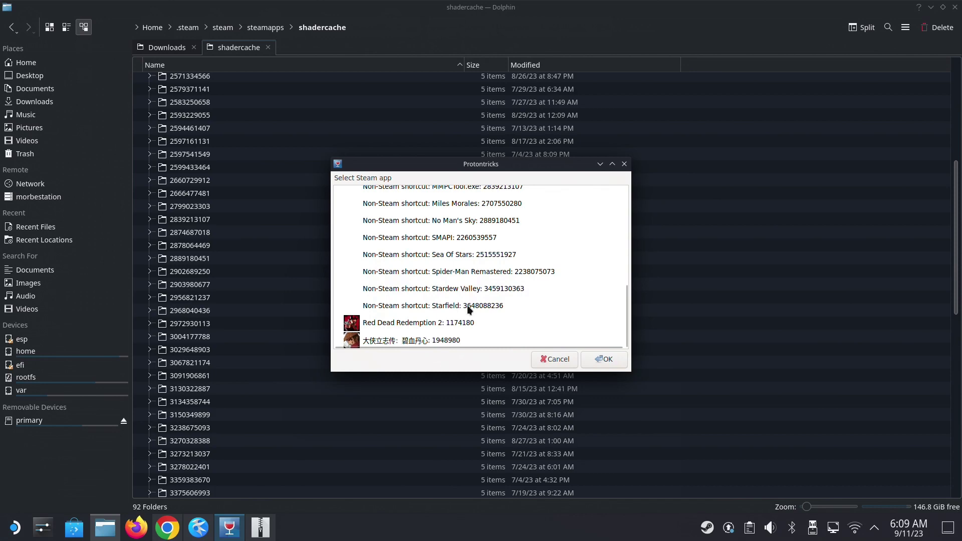
click(210, 362)
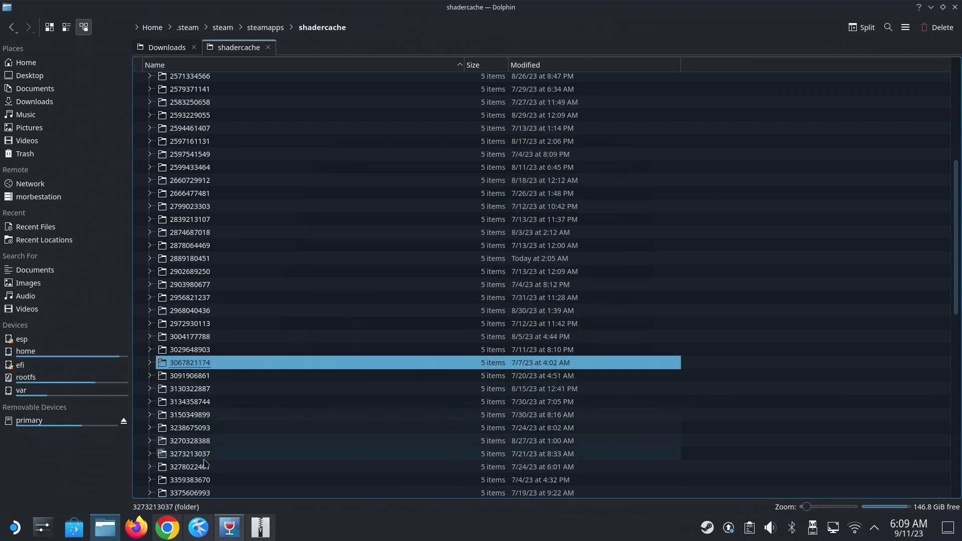
scroll(204, 460, down, 5)
scroll(198, 451, down, 3)
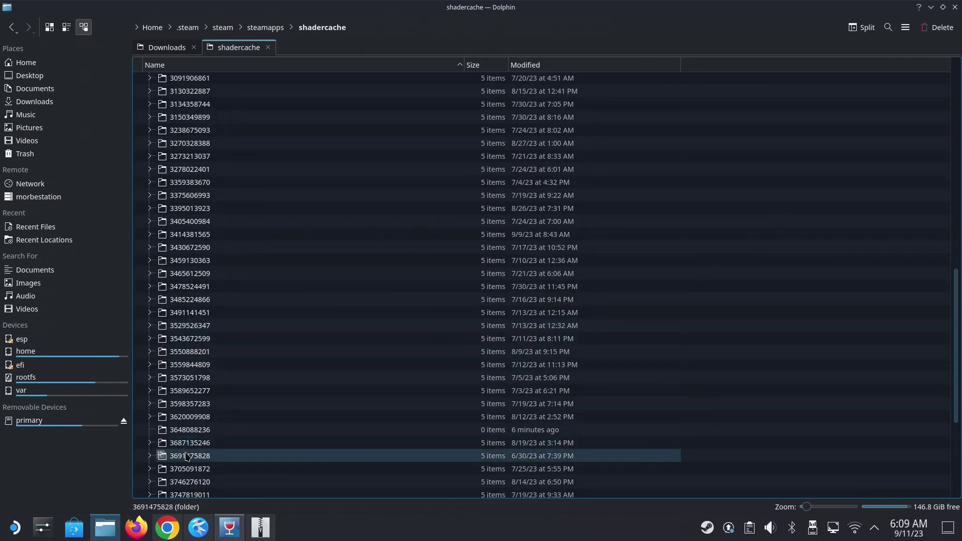
double_click(189, 432)
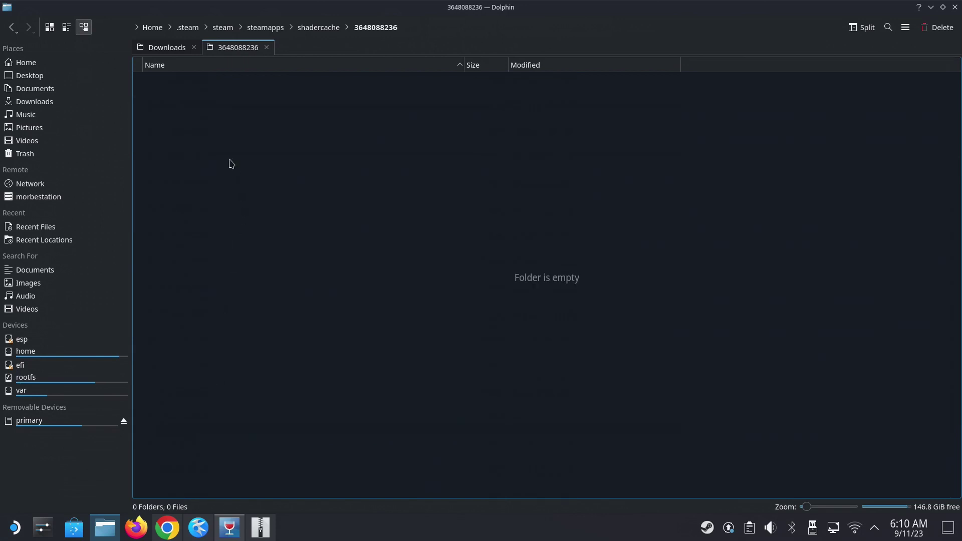
- Close the file manager and the Protontricks app selection window
drag(234, 146, 171, 78)
drag(311, 240, 174, 69)
drag(366, 286, 179, 71)
drag(489, 264, 206, 37)
click(249, 170)
click(955, 7)
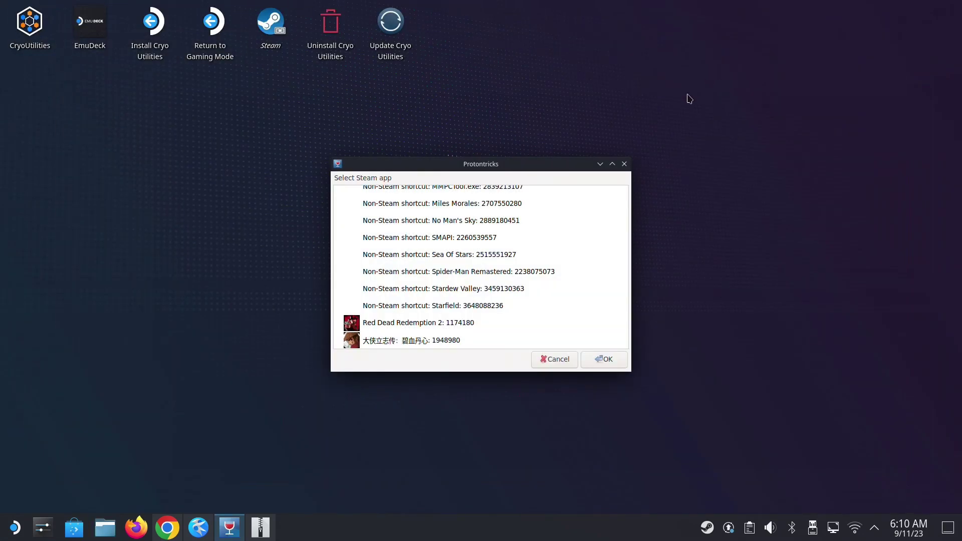
click(625, 166)
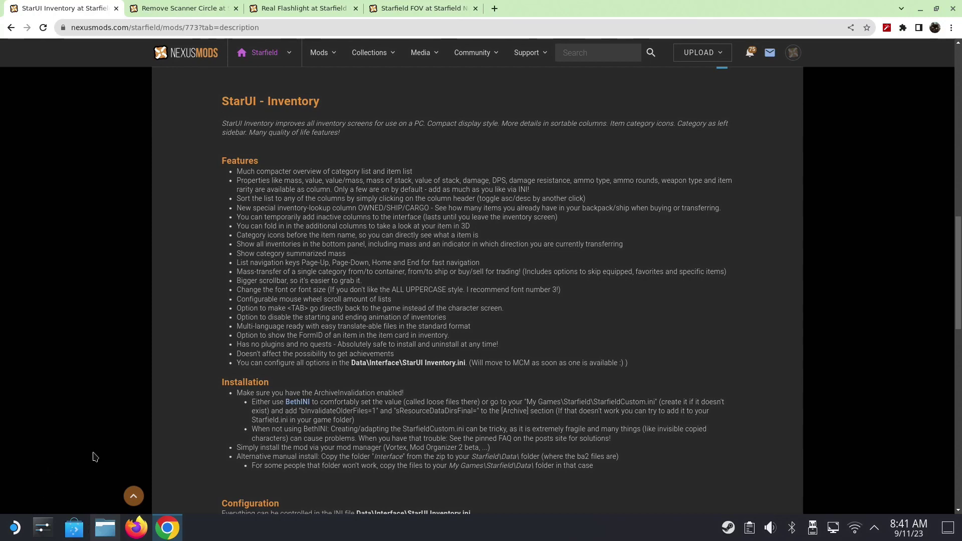
- Examine the StarUI Inventory mod page's installation instructions, highlighting the bInvalidateOlderFiles and sResourceDataDirsFinal passage
scroll(270, 360, up, 15)
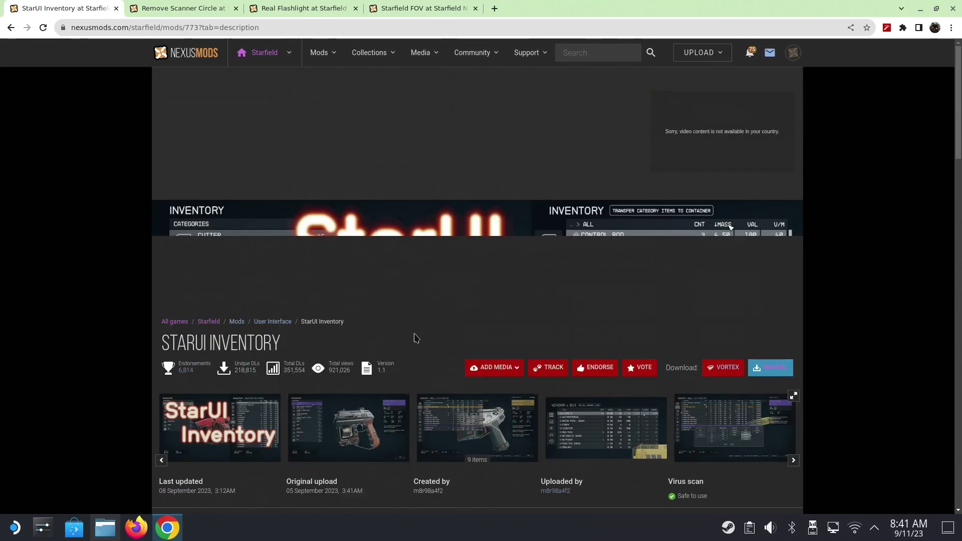
scroll(416, 338, down, 15)
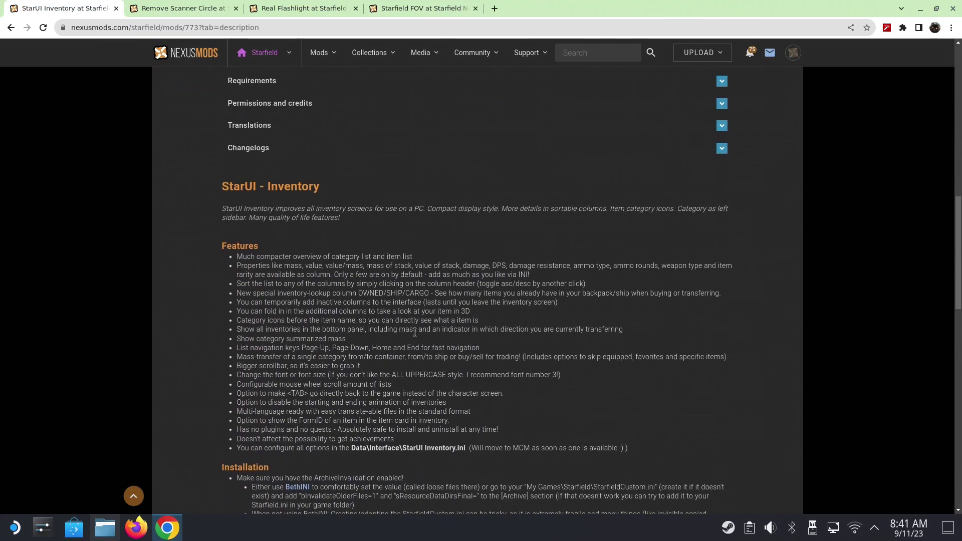
scroll(269, 394, up, 6)
scroll(346, 295, up, 5)
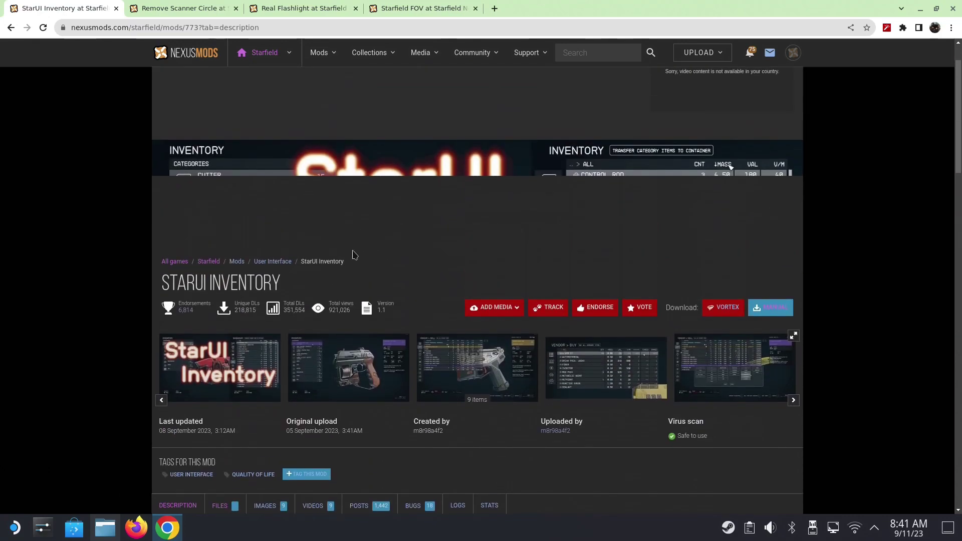
scroll(424, 310, down, 17)
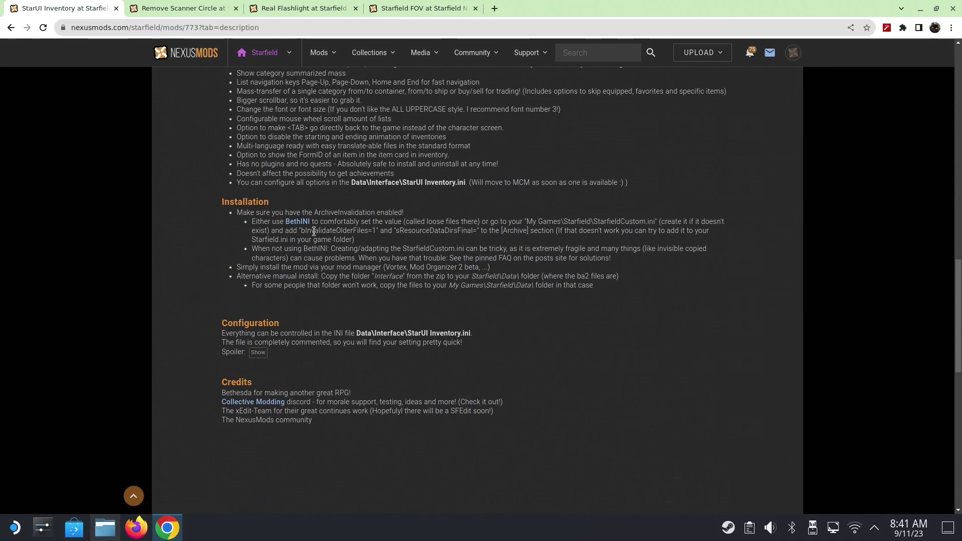
drag(300, 228, 402, 244)
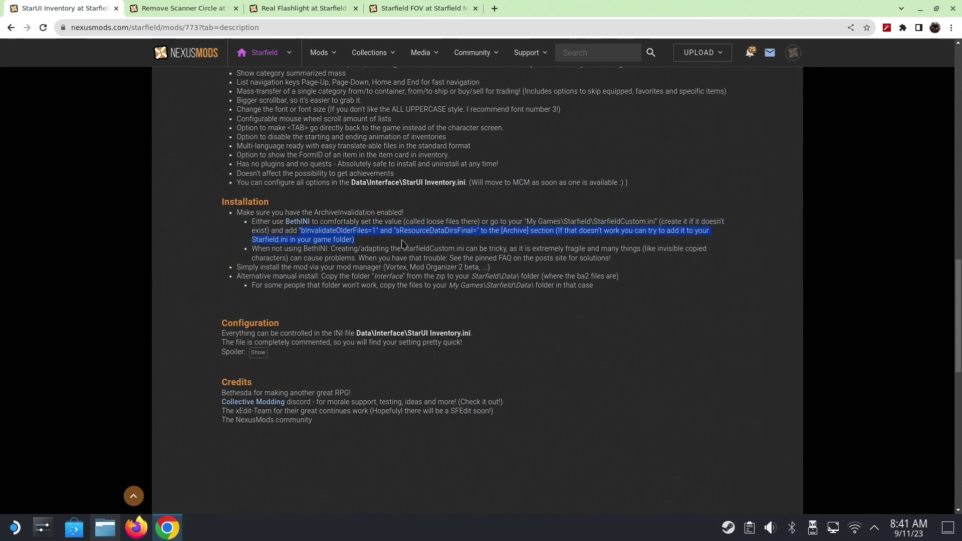
click(401, 245)
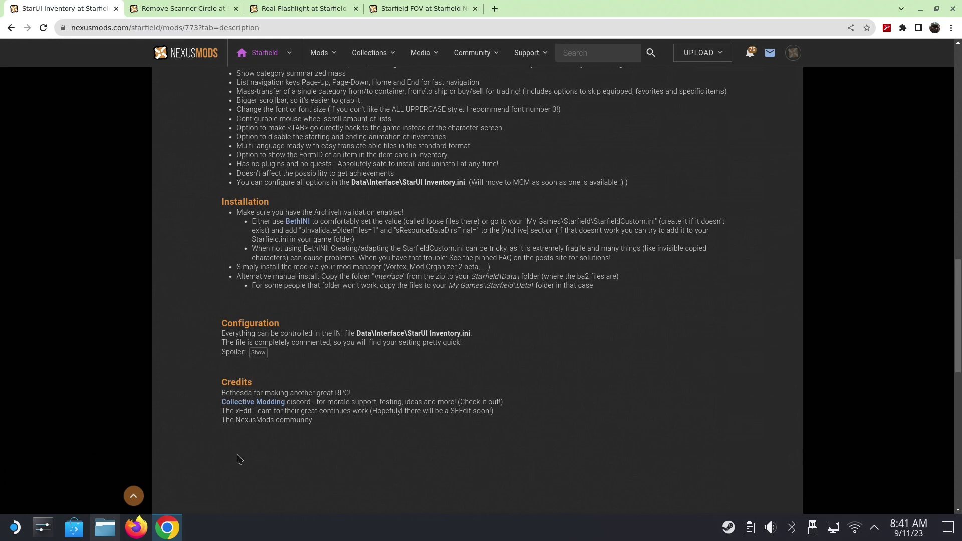
- Switch to Dolphin and open users/steamuser/My Documents/My Games/Starfield inside drive_c
click(106, 527)
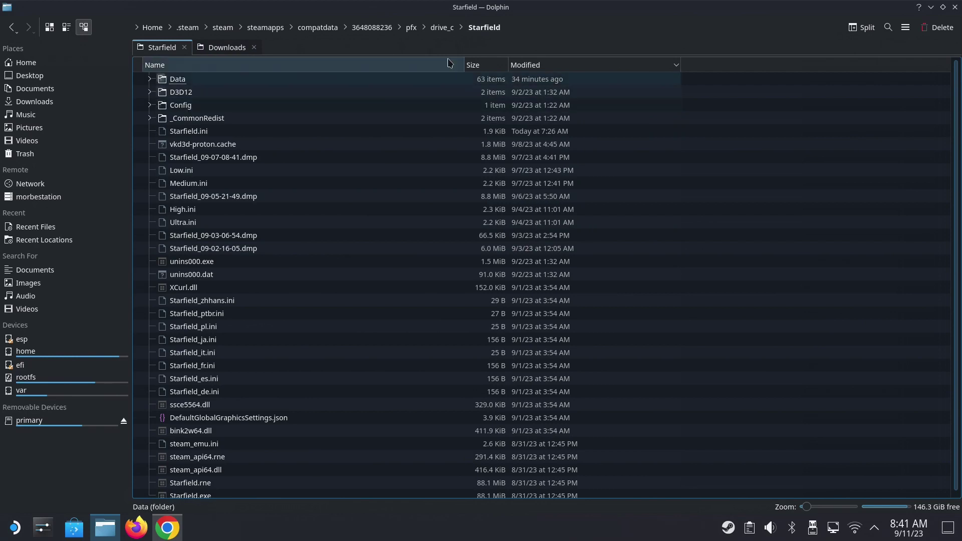
click(443, 29)
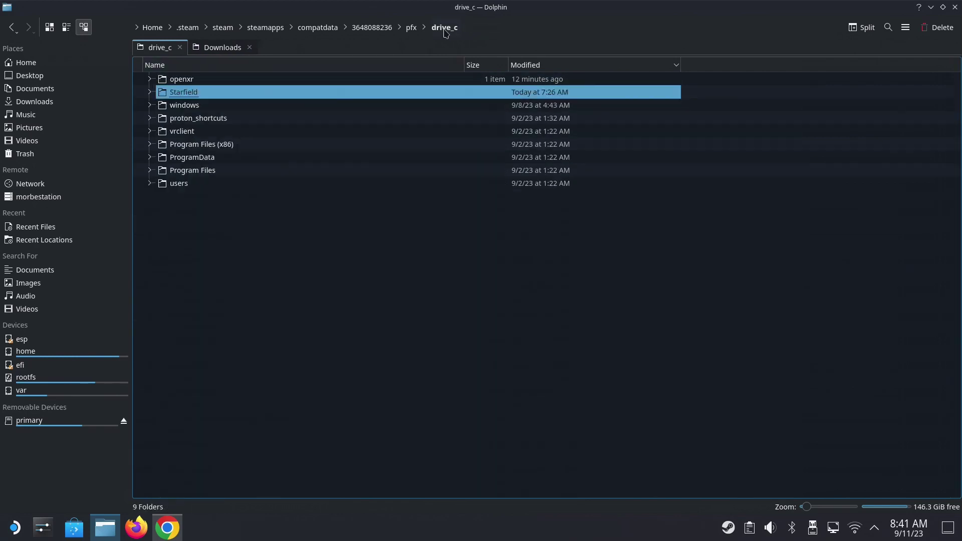
double_click(180, 183)
double_click(201, 80)
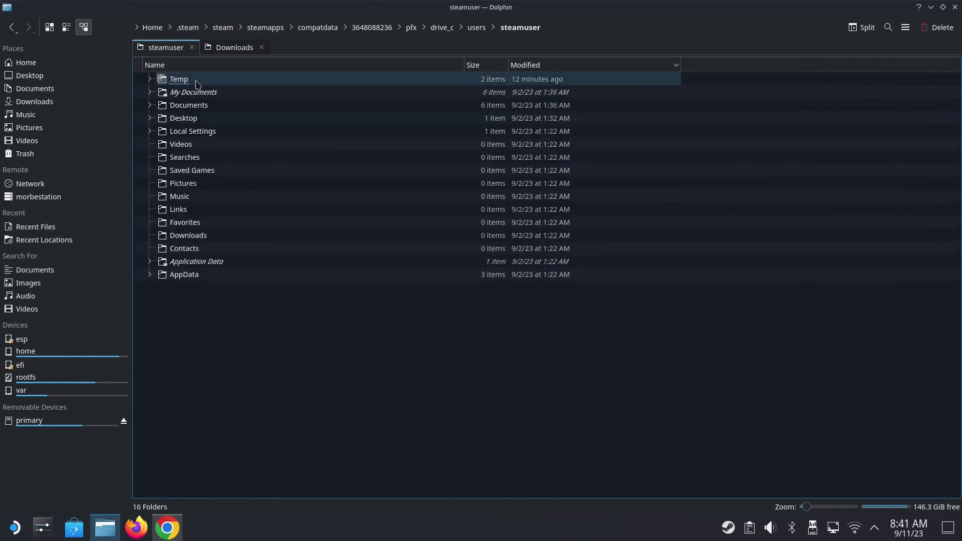
double_click(195, 92)
double_click(196, 81)
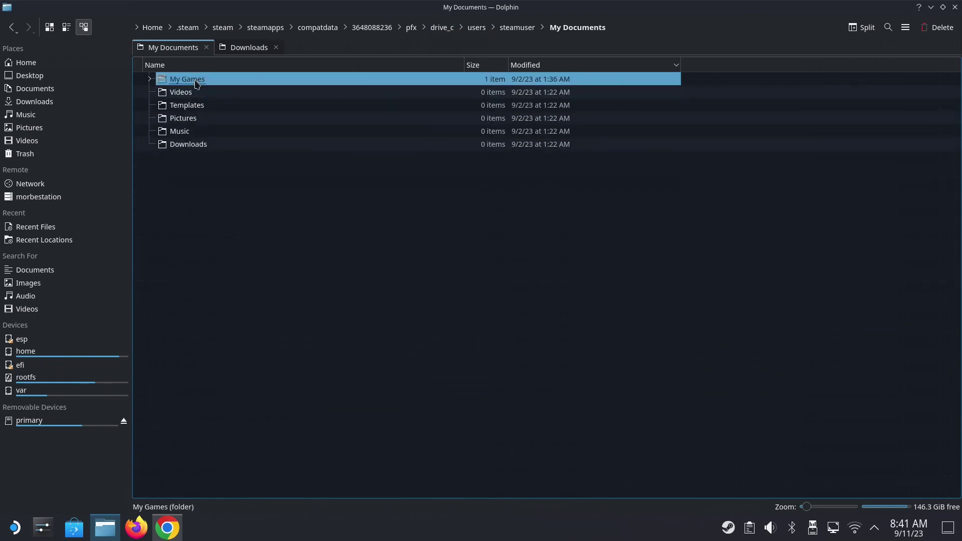
double_click(195, 81)
- Open StarfieldCustom.ini with the Kate text editor from the Development applications
click(204, 109)
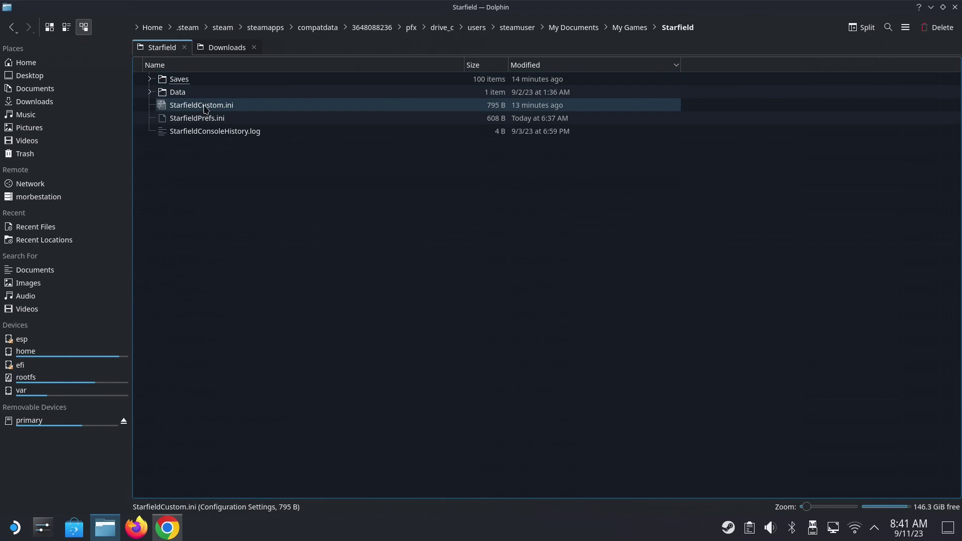
double_click(204, 108)
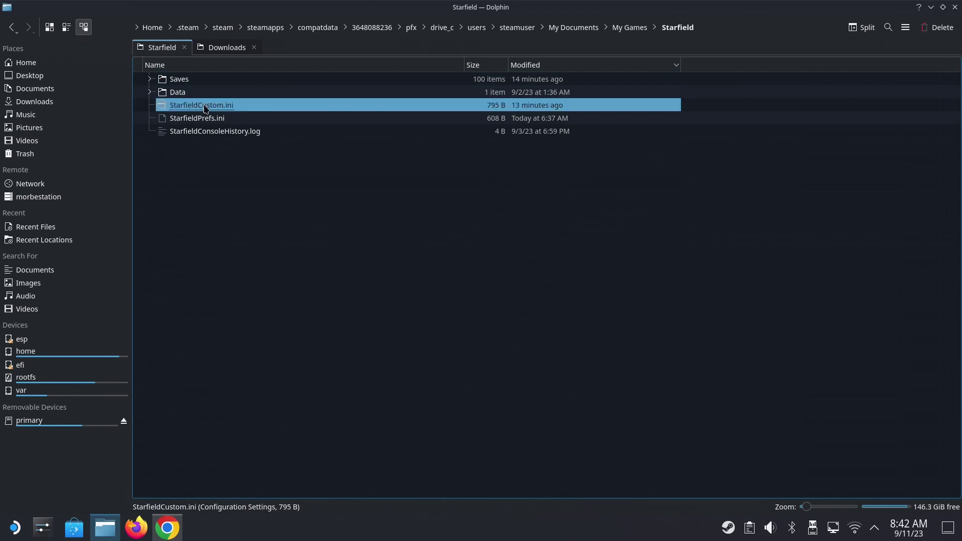
click(411, 150)
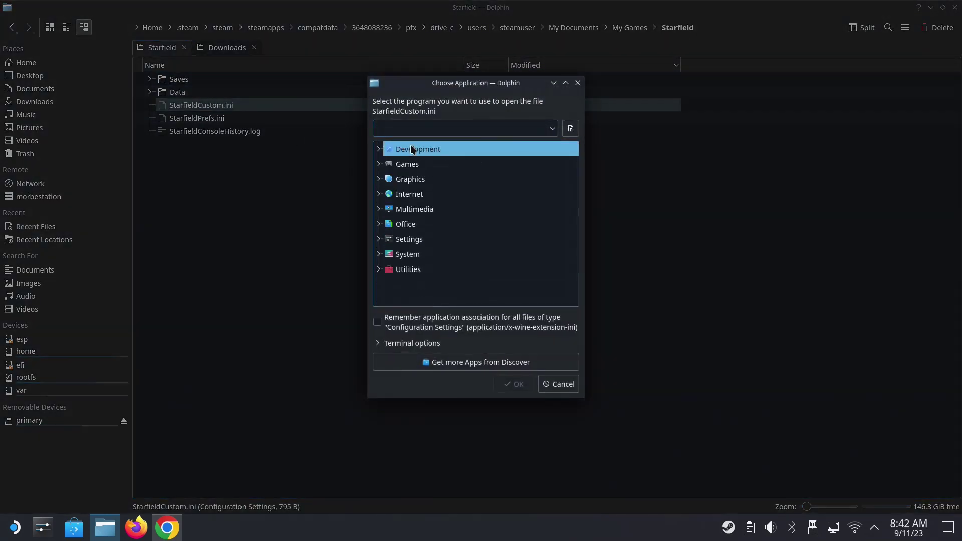
double_click(417, 150)
double_click(416, 162)
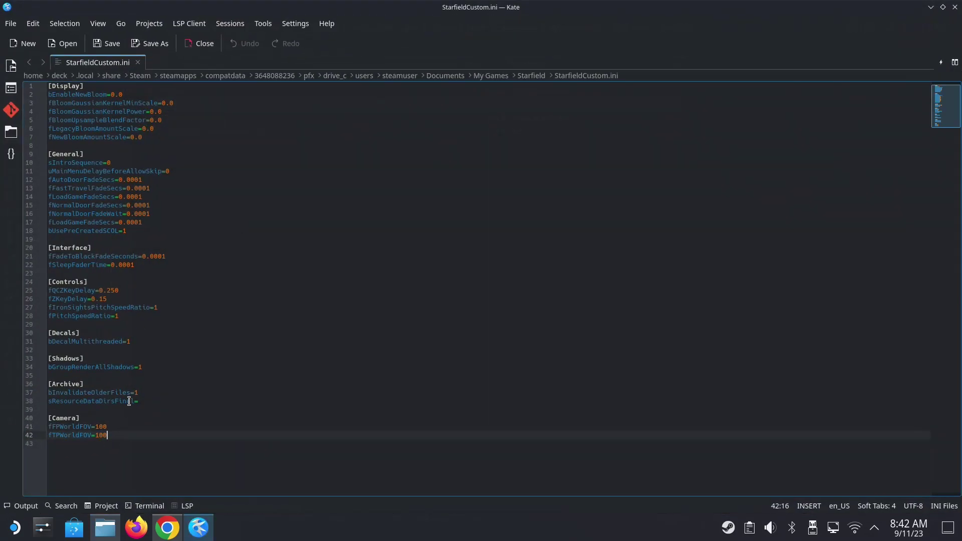
- Check the [Archive] section's bInvalidateOlderFiles=1 and sResourceDataDirsFinal= lines by highlighting them, and close the editor
drag(168, 399, 45, 385)
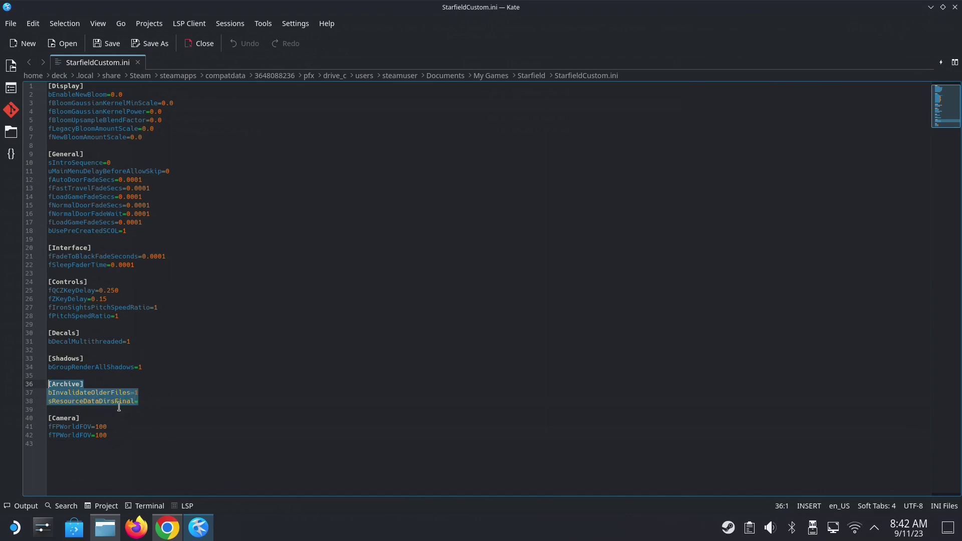
click(140, 405)
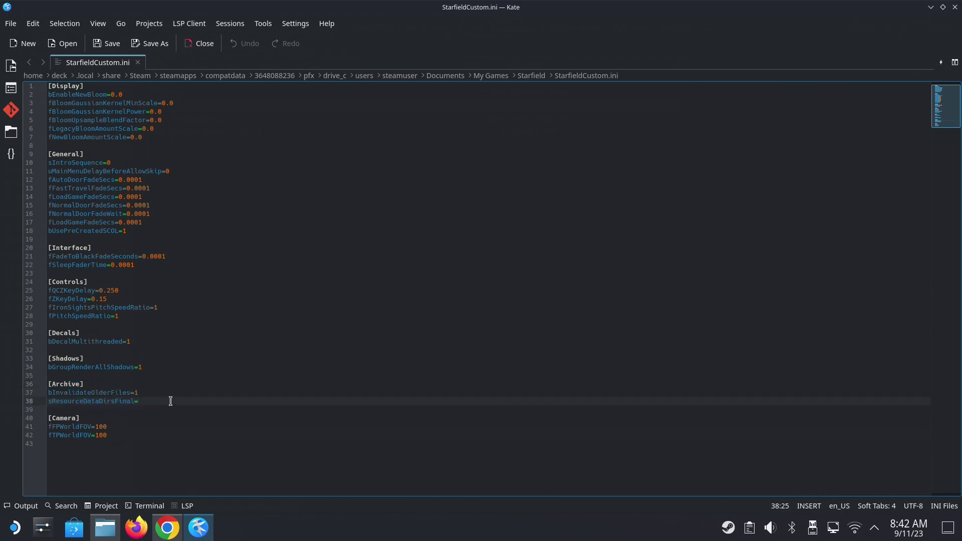
drag(172, 400, 43, 386)
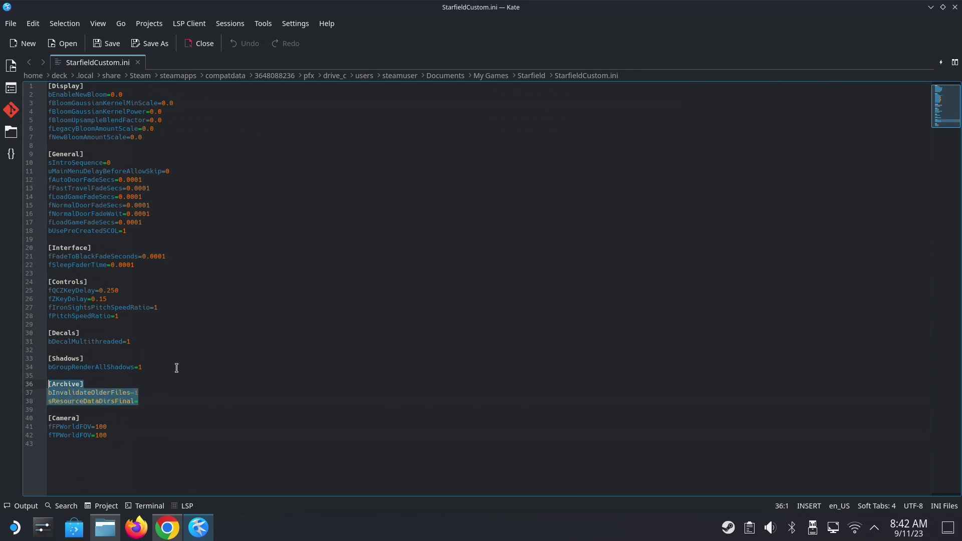
click(120, 396)
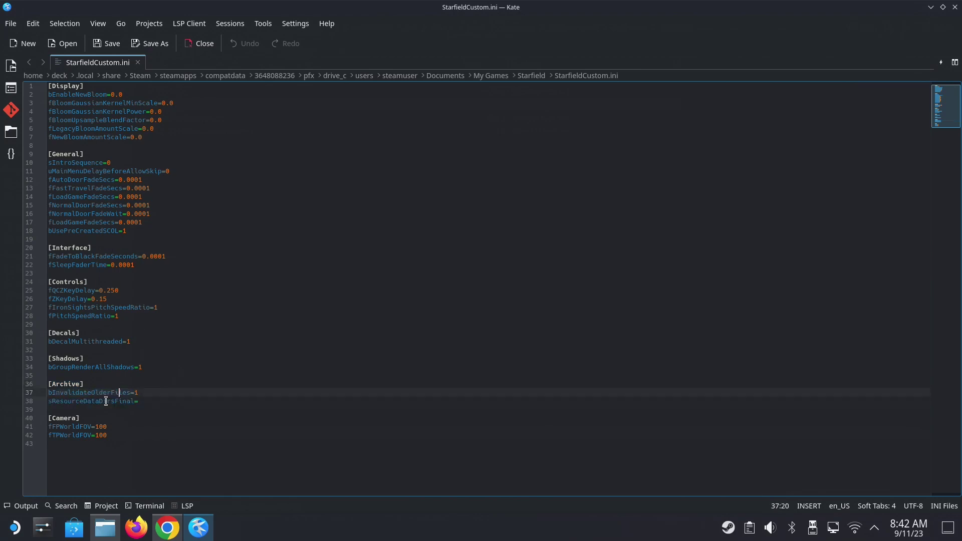
drag(150, 401, 68, 385)
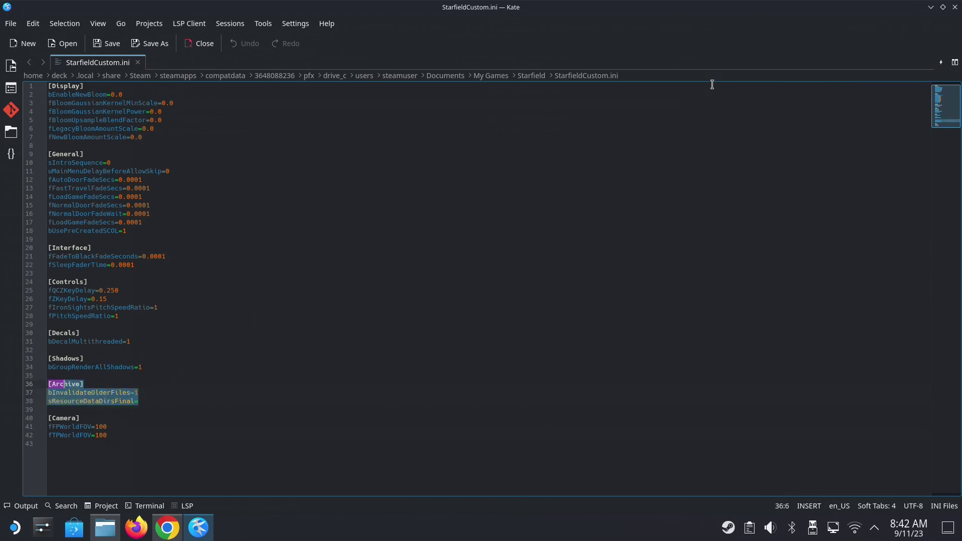
click(956, 7)
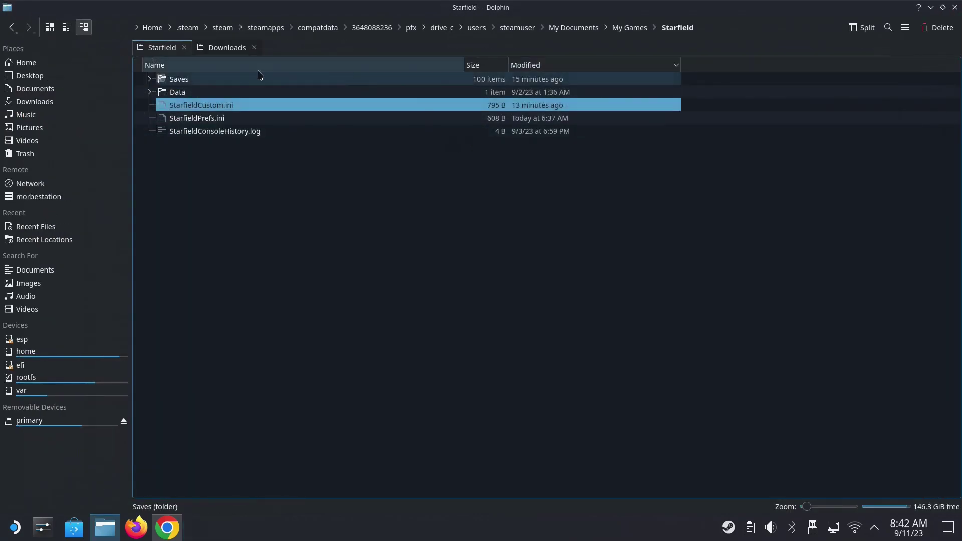
- Open Starfield.ini from drive_c/Starfield in Kate and highlight the final bInvalidateOlderFiles=1 and sResourceDataDirsFinal= lines under [Archive]
click(436, 30)
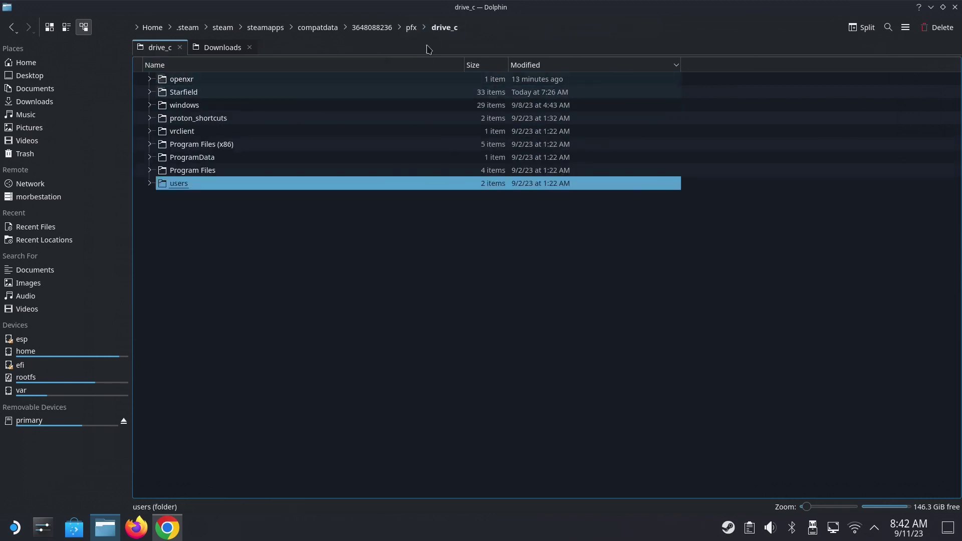
double_click(217, 94)
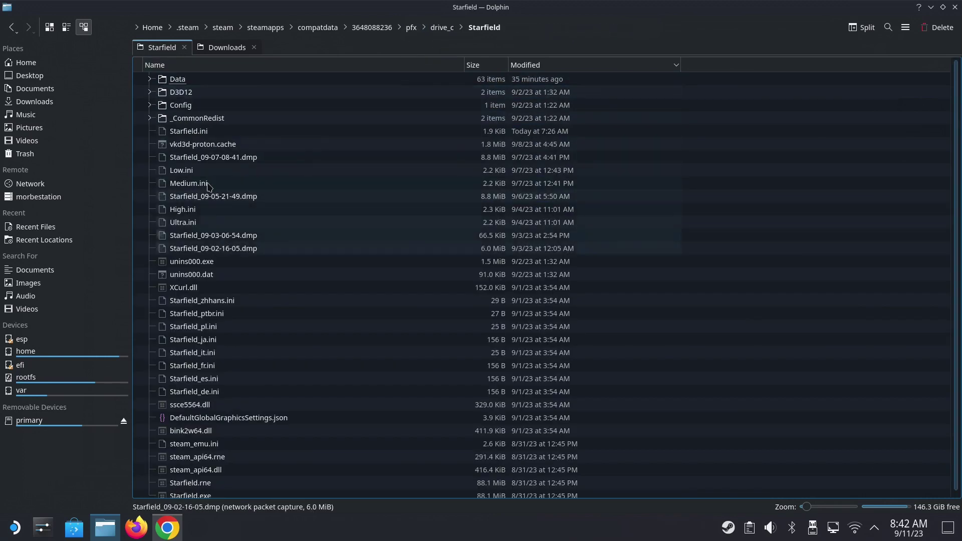
double_click(190, 131)
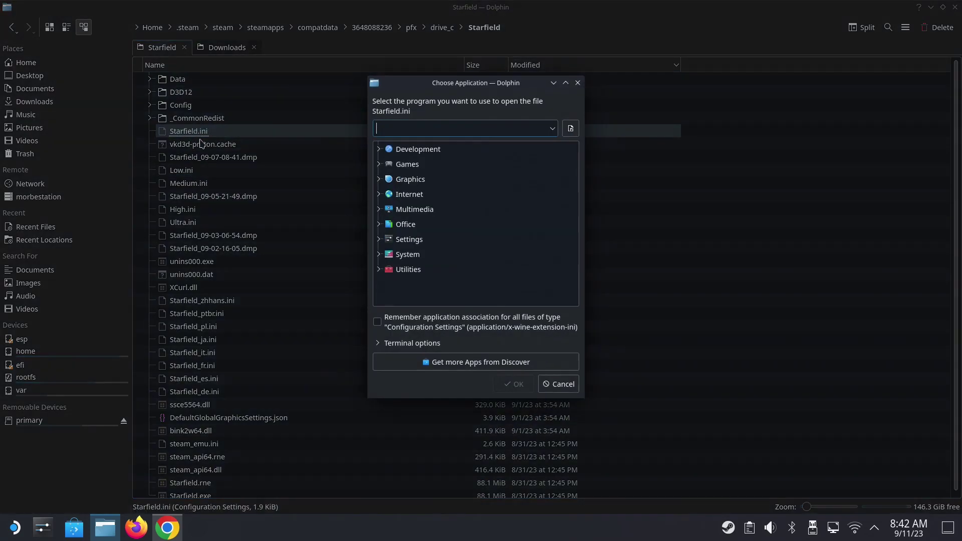
click(423, 149)
click(422, 150)
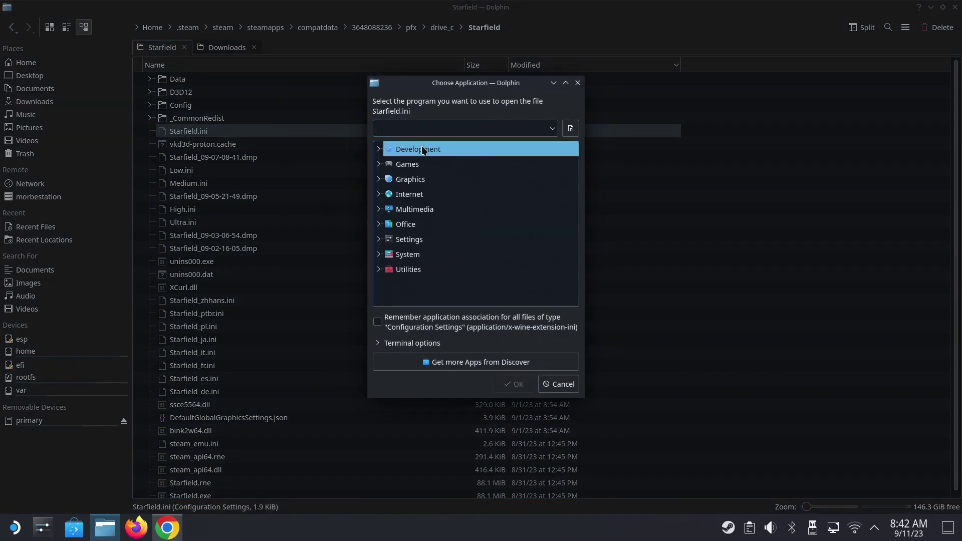
click(427, 150)
double_click(429, 159)
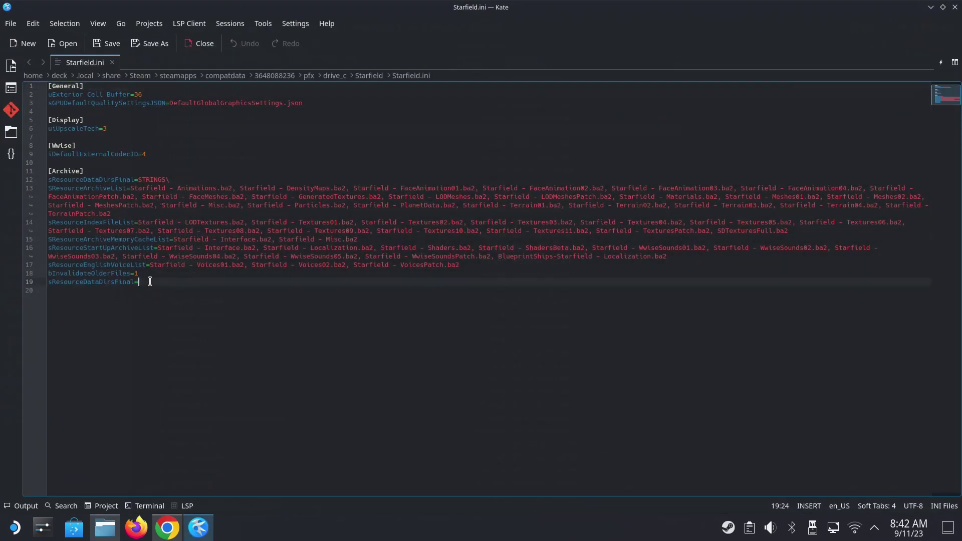
drag(150, 281, 34, 273)
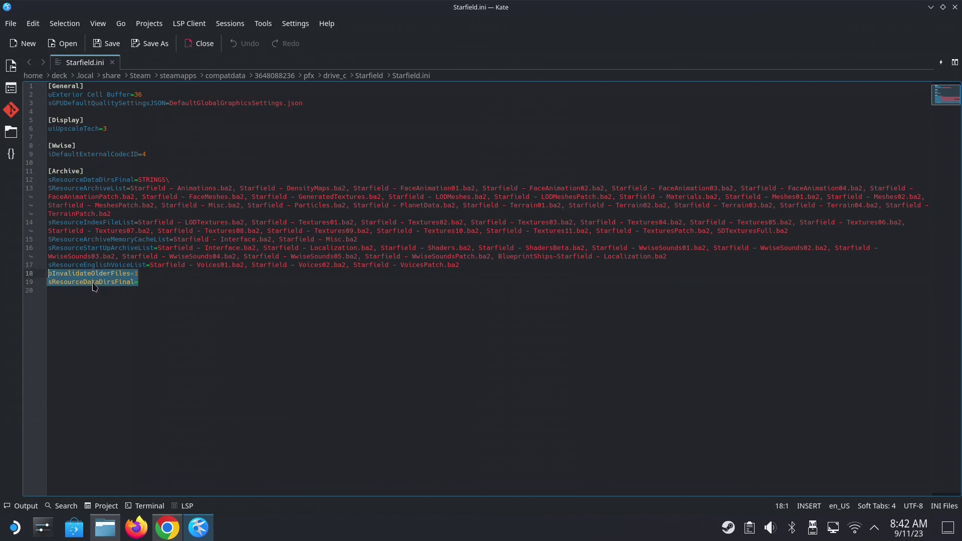
- Close the Starfield.ini editor, switch to Chrome and show the main files of the StarUI Inventory mod
click(955, 7)
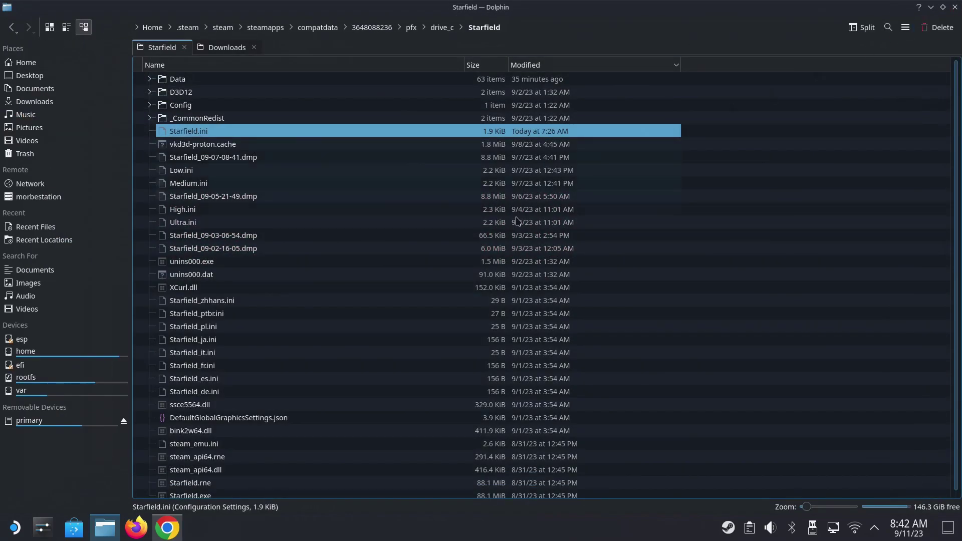
click(177, 537)
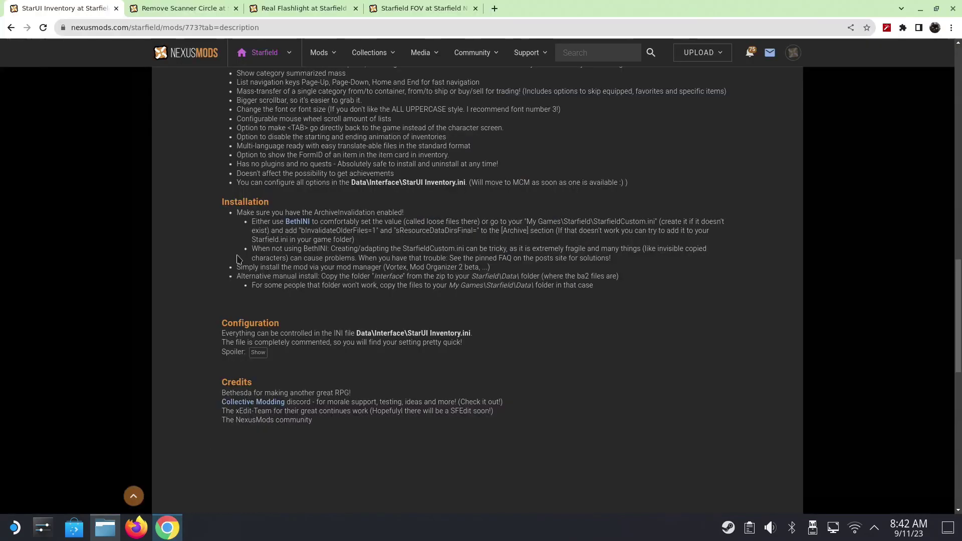
scroll(264, 194, up, 10)
scroll(264, 194, up, 1)
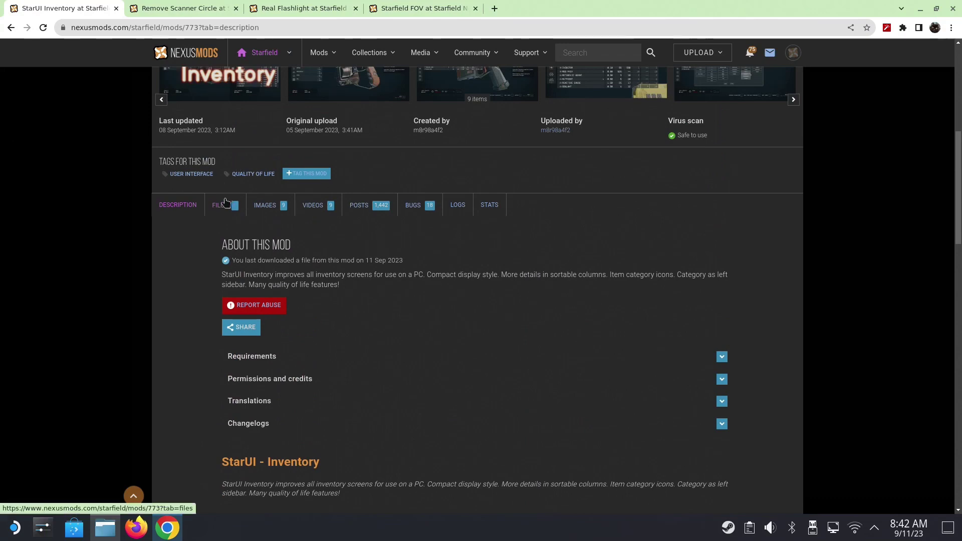
click(220, 205)
scroll(298, 284, down, 2)
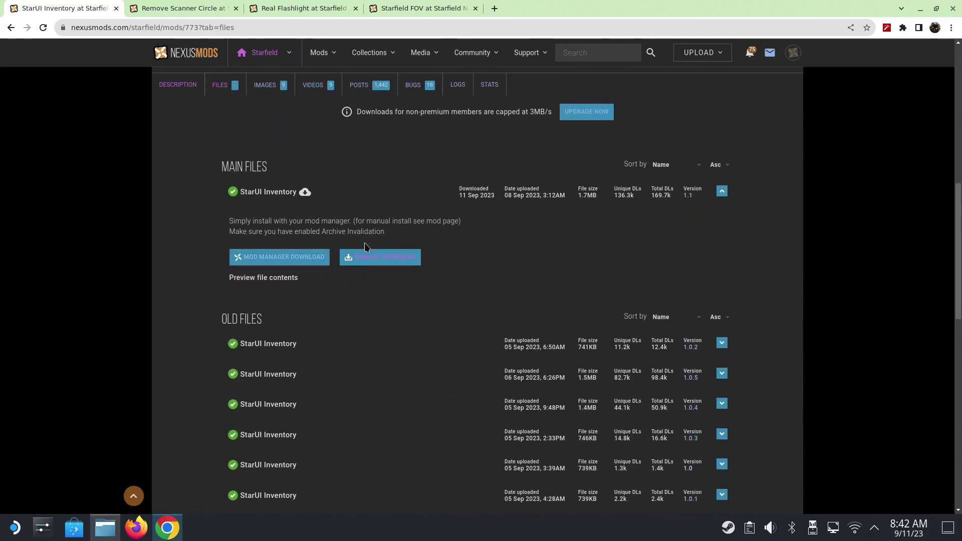
- Switch to Dolphin, open the StarUI Inventory 7z archive from Downloads and select its Interface folder
click(106, 528)
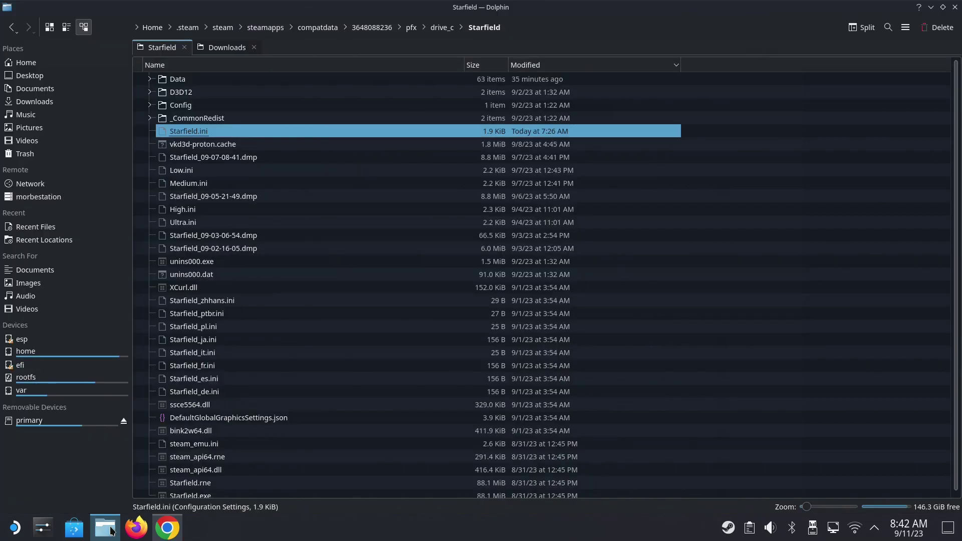
click(224, 52)
click(209, 316)
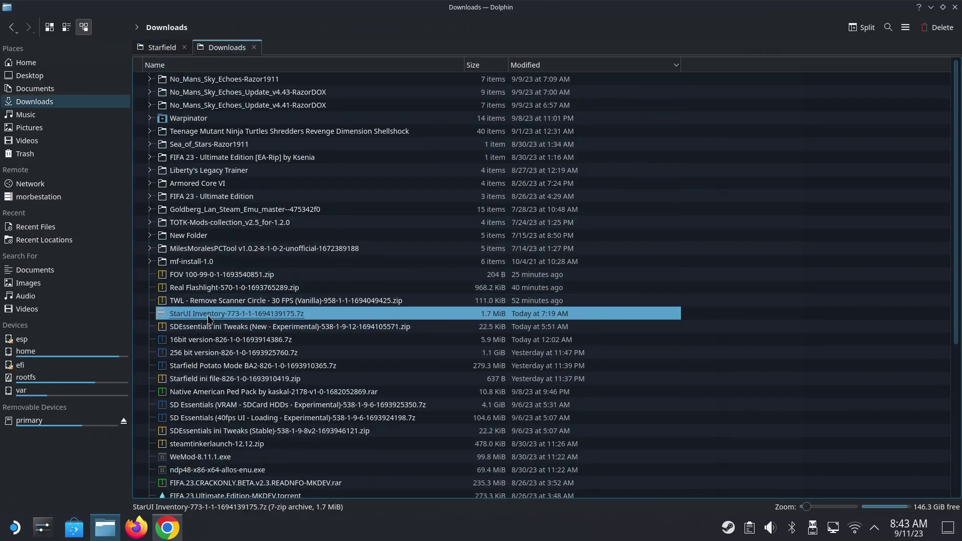
double_click(209, 315)
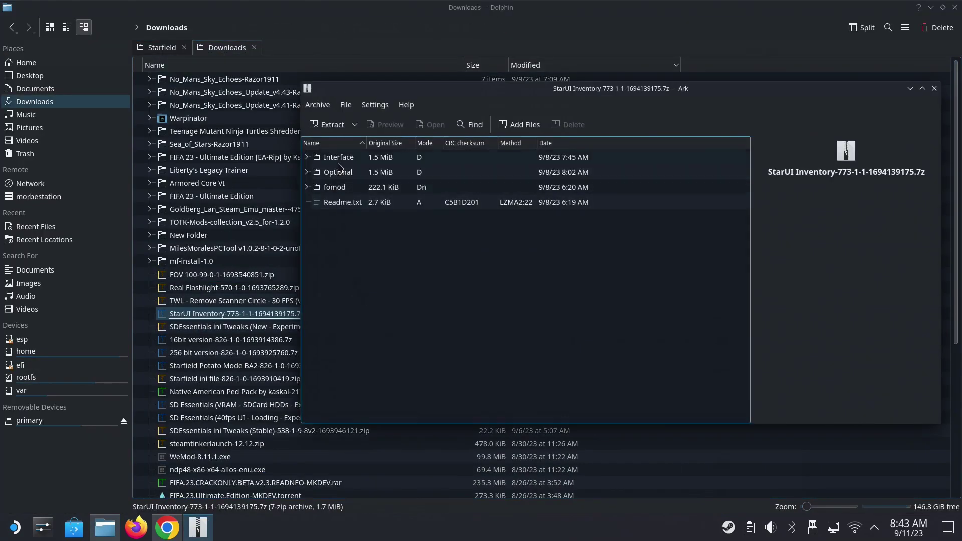
click(344, 159)
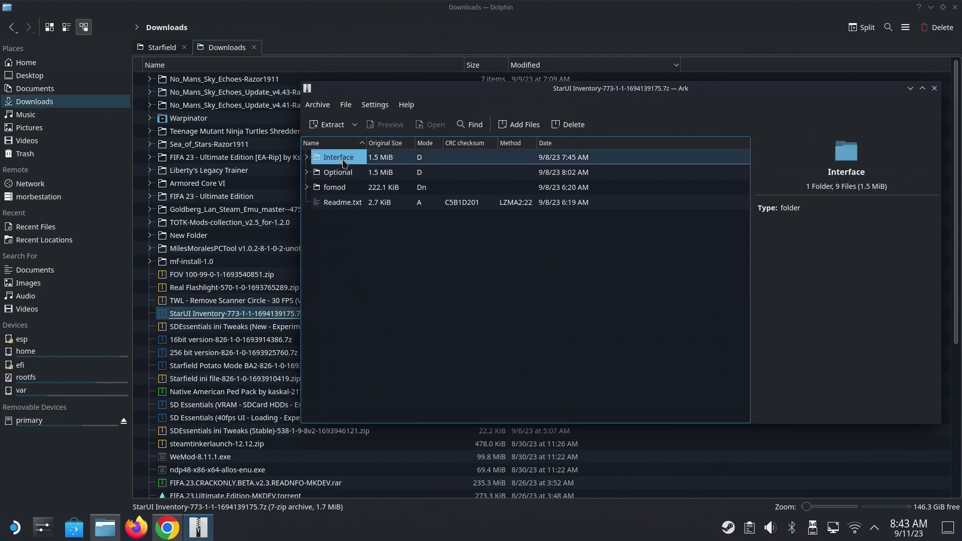
- Extract the archive's Interface folder into drive_c/Starfield/Data, overwriting all existing files, and close the archive
click(162, 48)
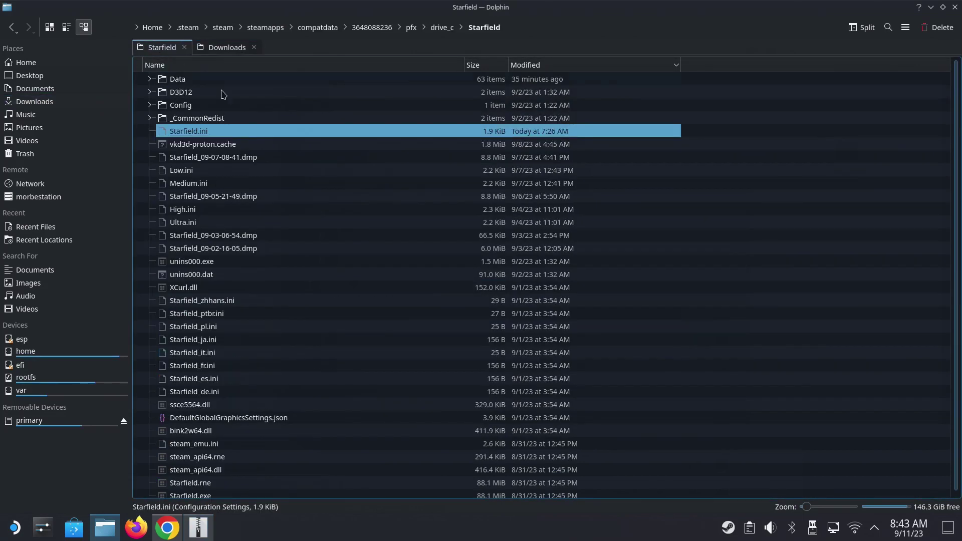
double_click(178, 79)
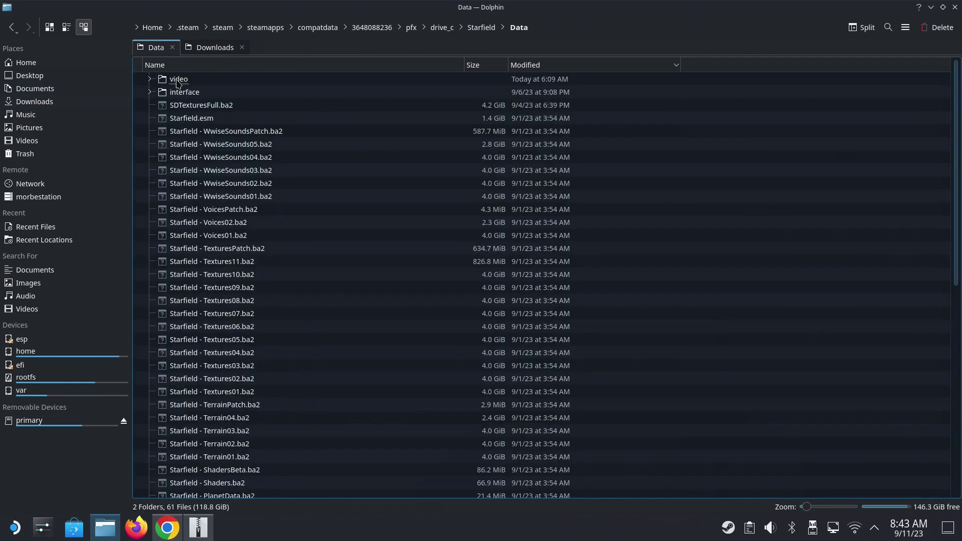
click(198, 528)
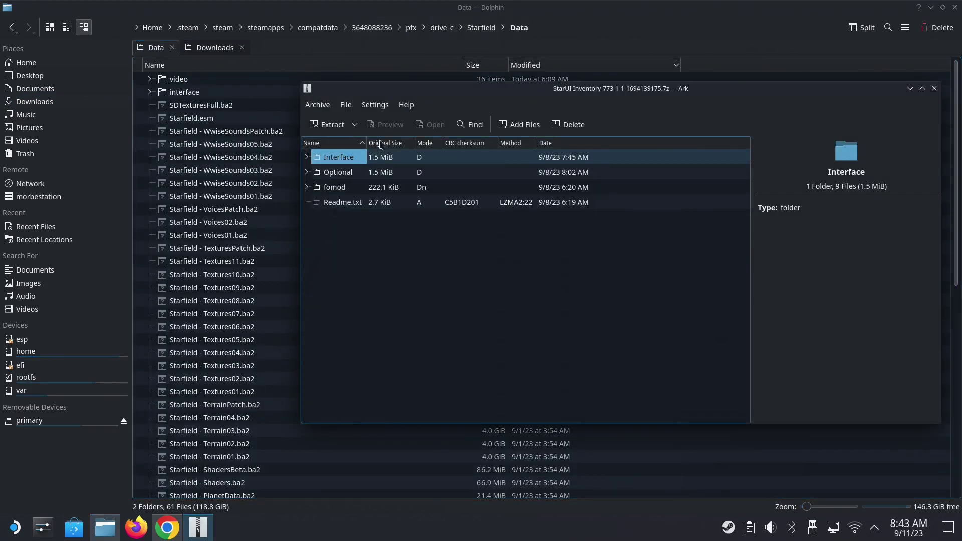
drag(341, 160, 199, 215)
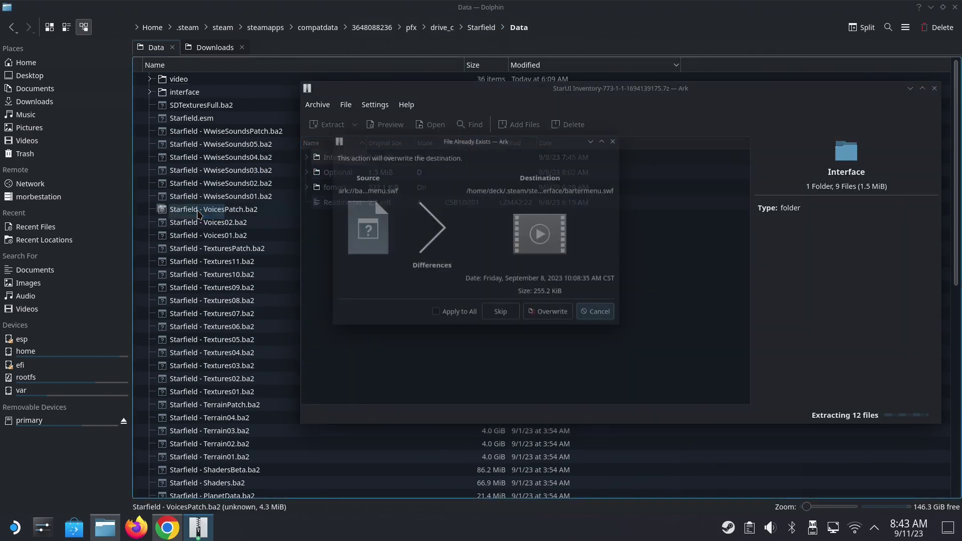
click(432, 319)
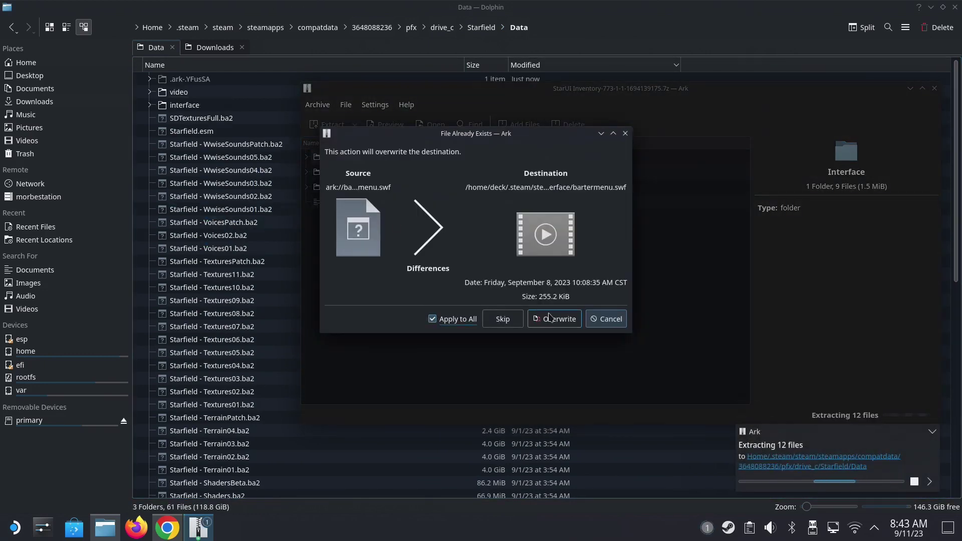
click(555, 319)
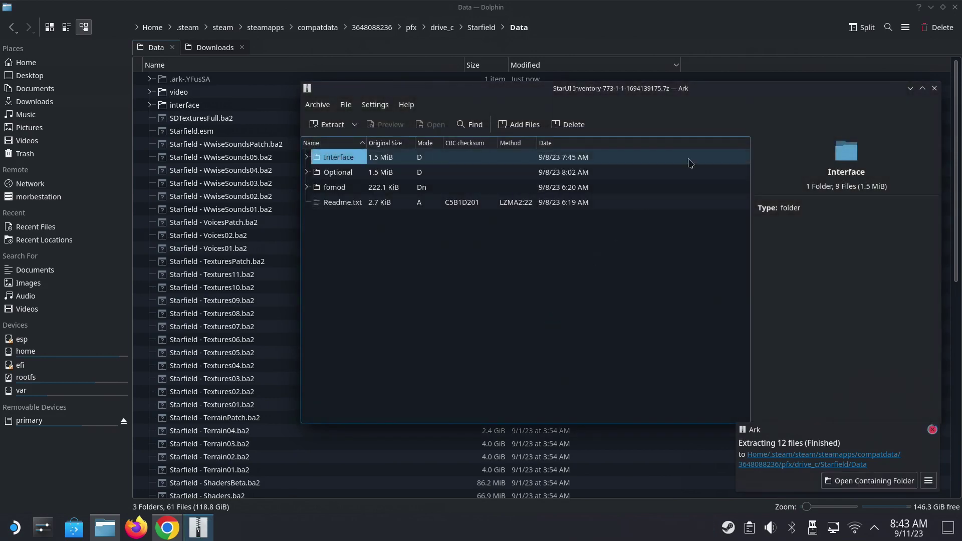
click(934, 88)
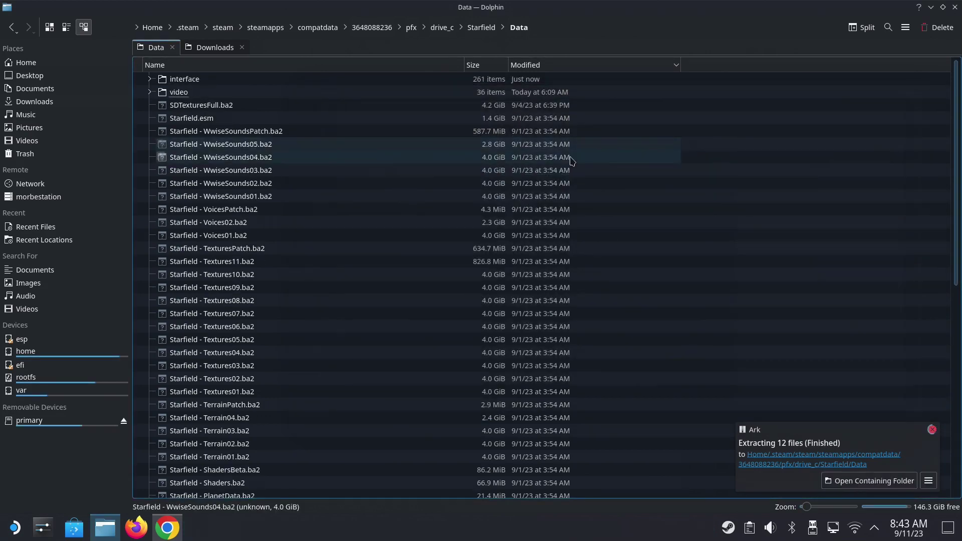
- Switch to Chrome, close the StarUI Inventory page and read the Remove Scanner Circle mod's description and installation instructions
click(167, 528)
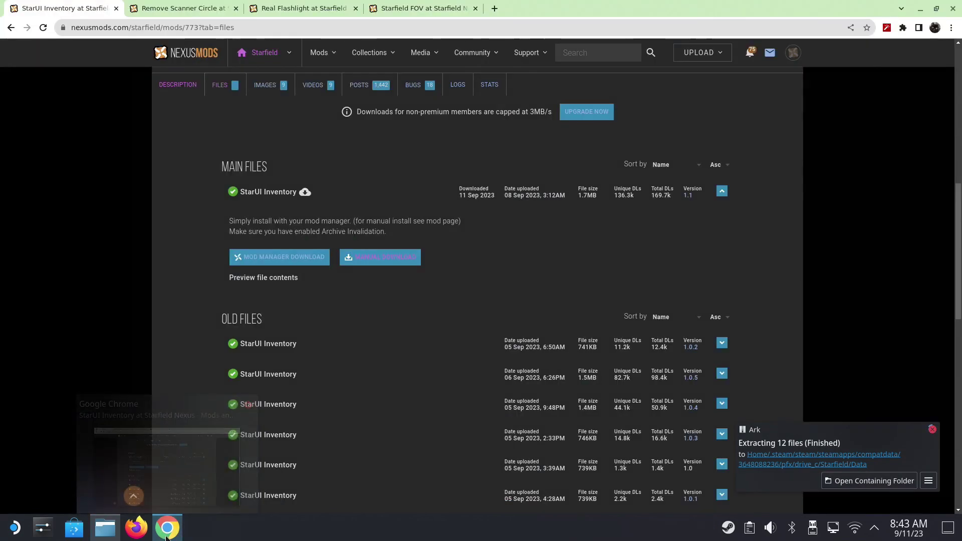
click(116, 8)
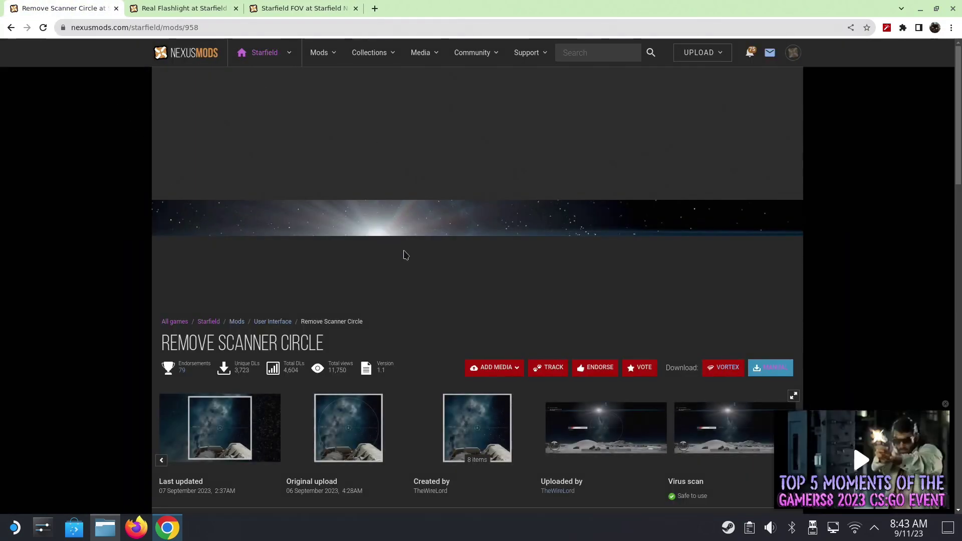
scroll(406, 256, down, 10)
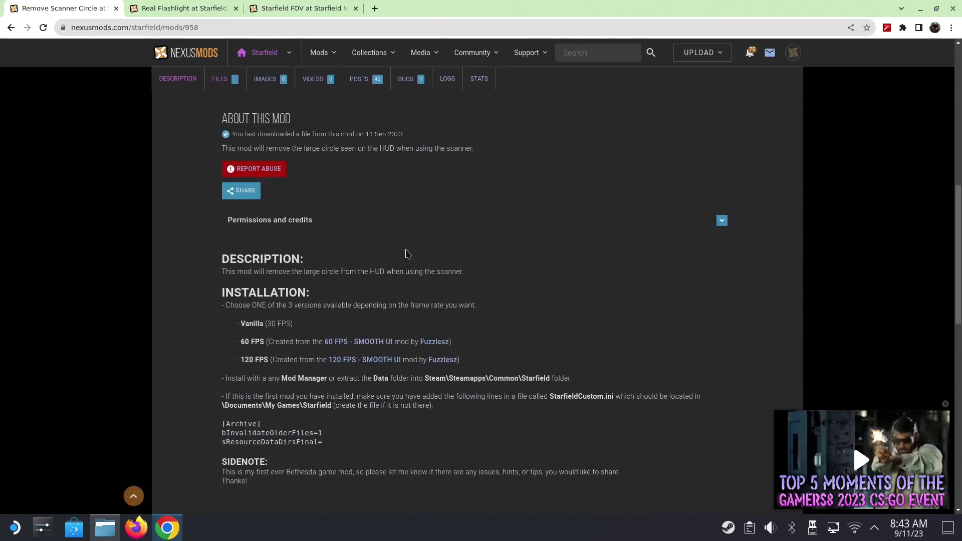
scroll(216, 166, up, 6)
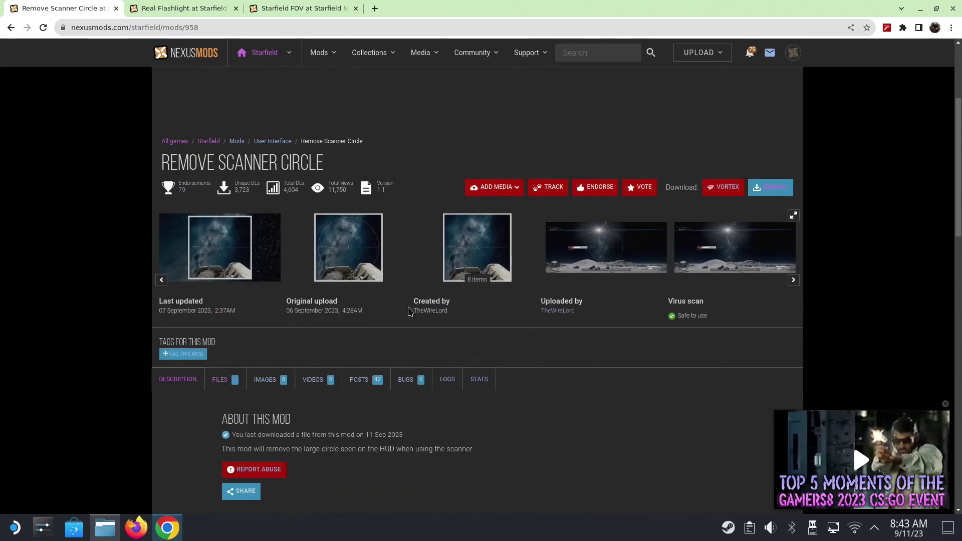
scroll(353, 284, up, 2)
scroll(366, 292, down, 6)
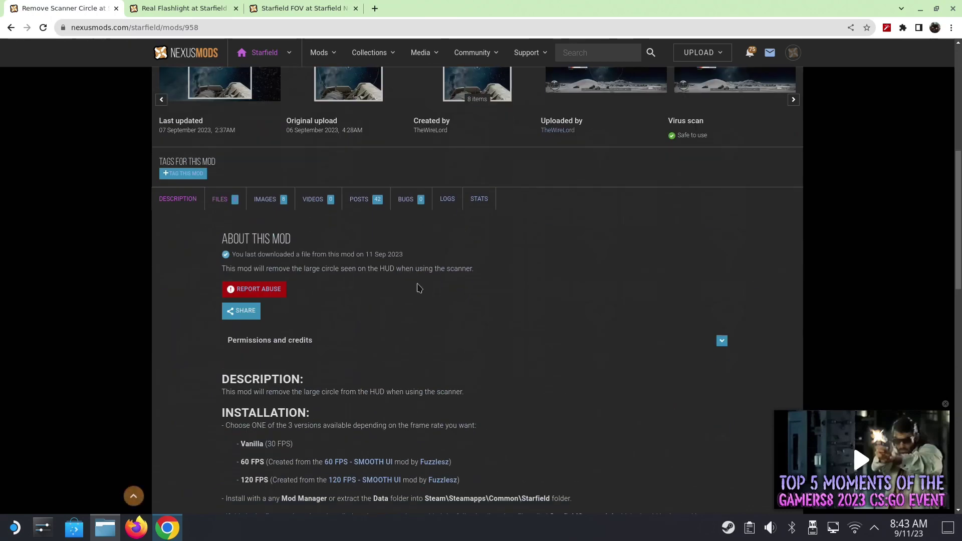
scroll(396, 306, down, 4)
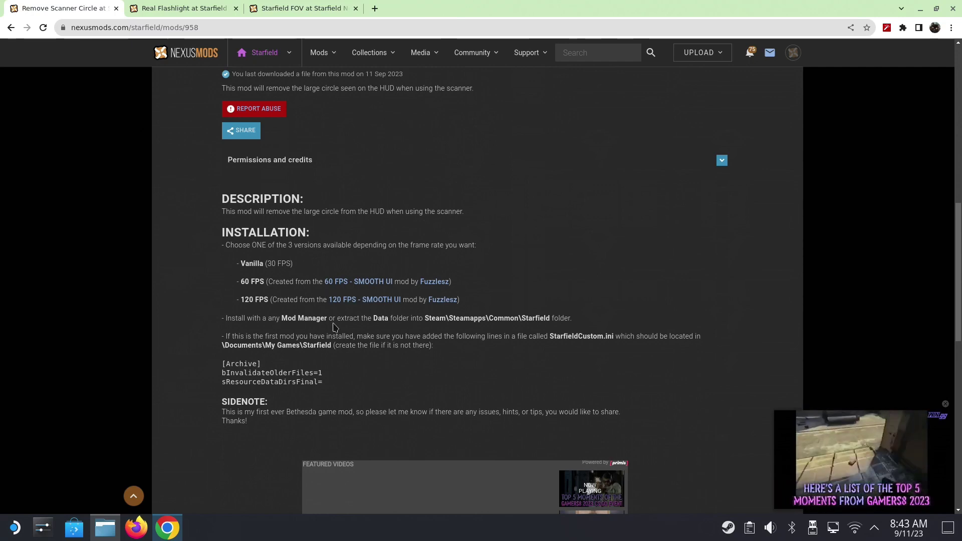
scroll(333, 327, down, 2)
- Check the [Archive] lines required for StarfieldCustom.ini in the installation instructions by highlighting them
drag(324, 322, 219, 307)
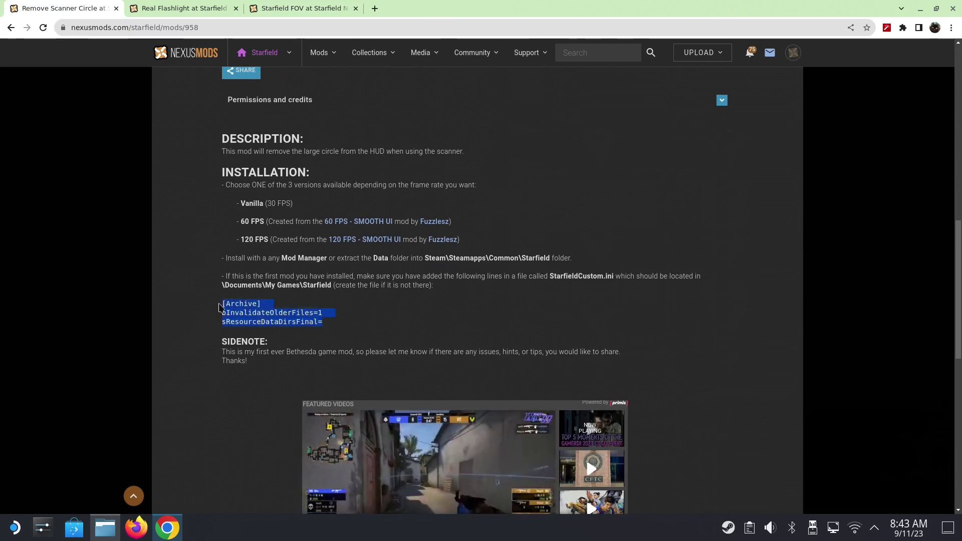
click(349, 324)
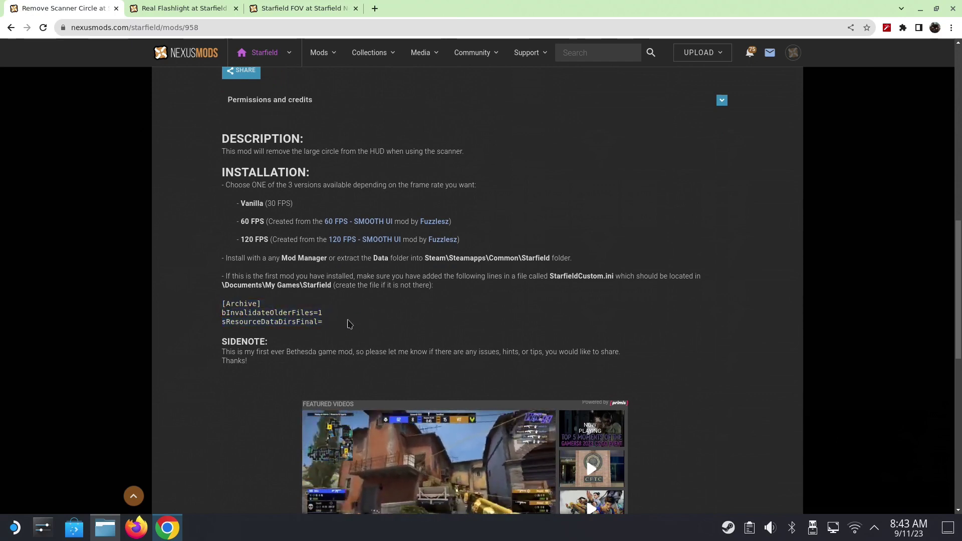
drag(349, 322, 240, 300)
click(301, 294)
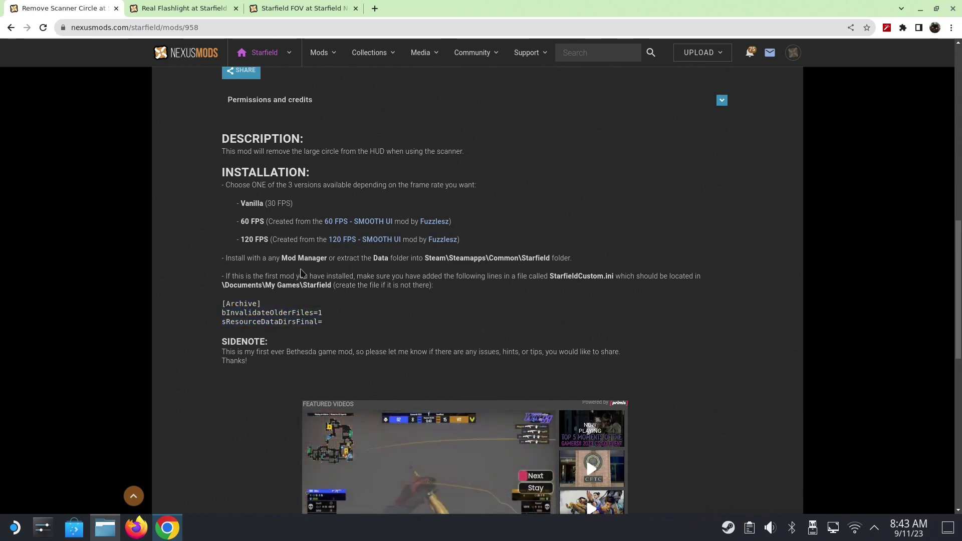
- Show the Remove Scanner Circle mod's files and examine the 120 FPS and 30 FPS (Vanilla) versions
scroll(302, 273, up, 5)
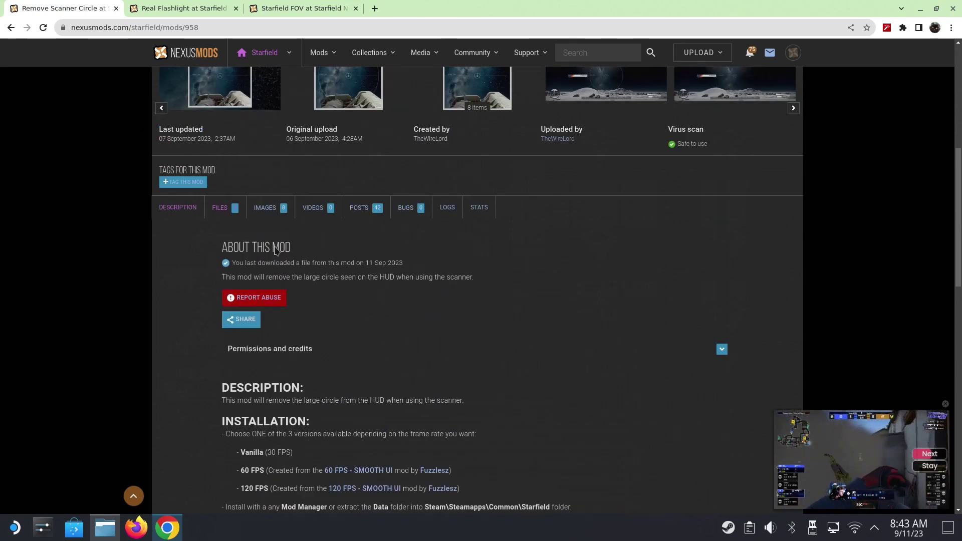
click(221, 251)
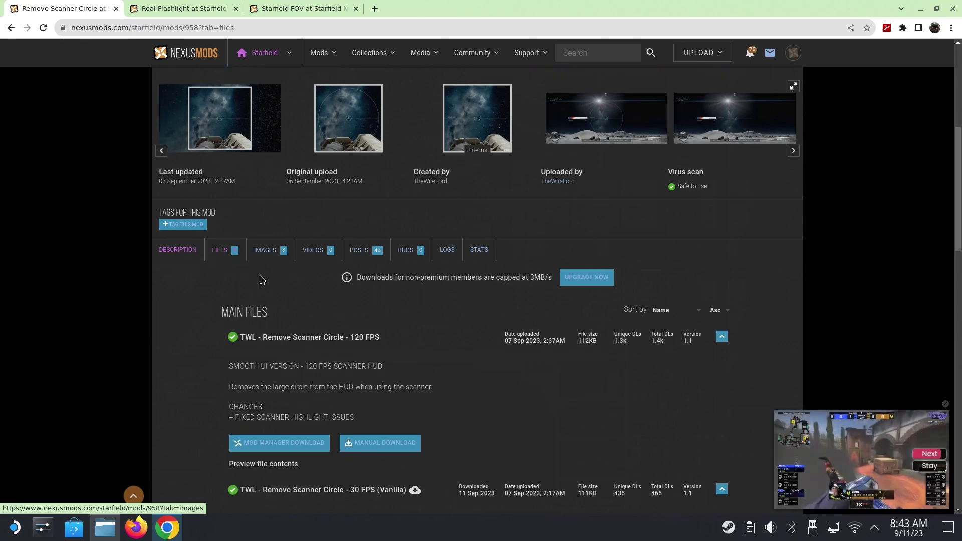
scroll(261, 279, down, 4)
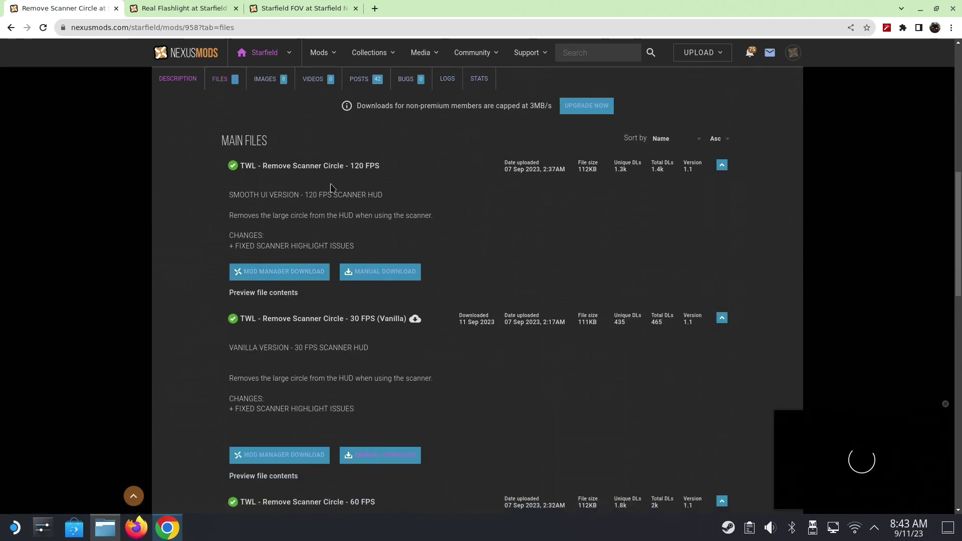
scroll(354, 283, down, 2)
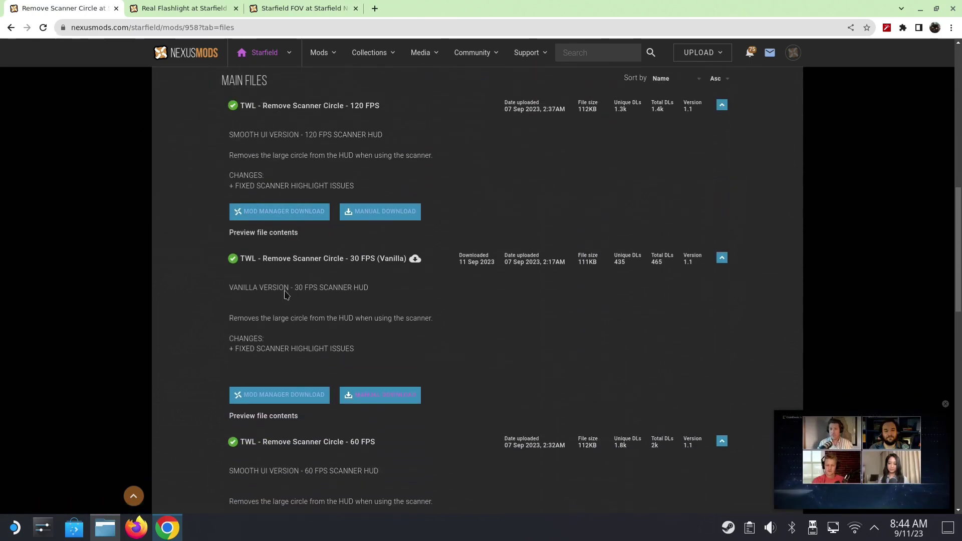
- Switch to Dolphin and open the TWL - Remove Scanner Circle - 30 FPS (Vanilla) archive from Downloads
click(106, 527)
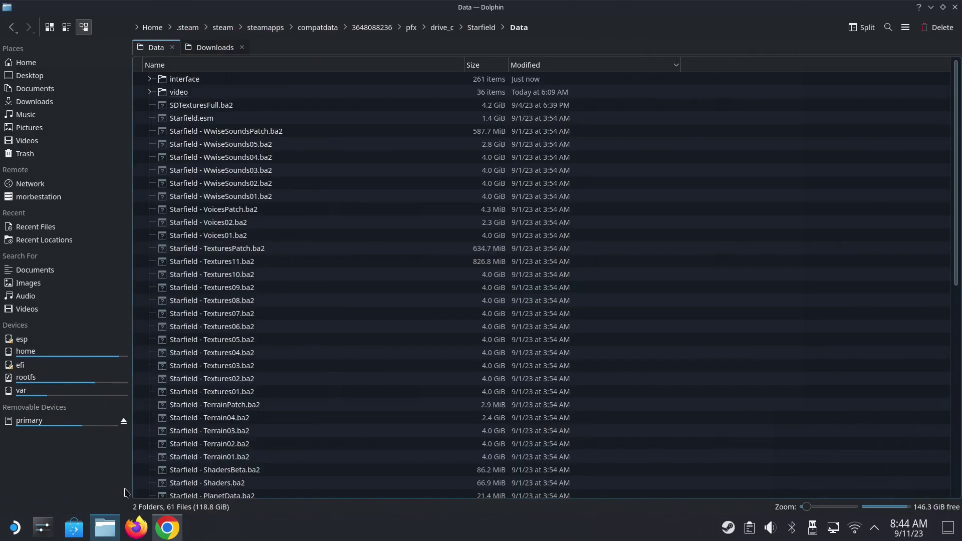
click(211, 50)
click(246, 302)
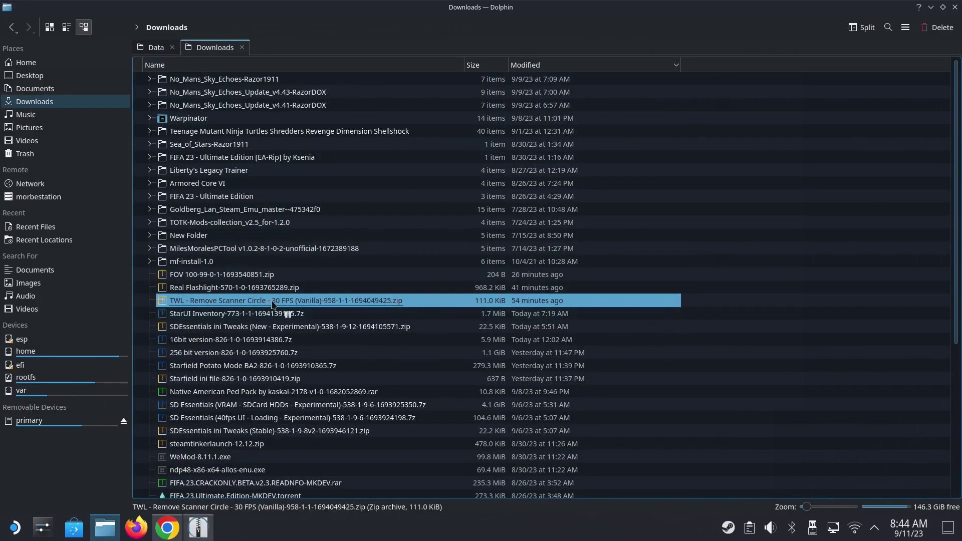
- Extract the archive's Data folder into drive_c/Starfield, overwriting all existing files
drag(338, 164, 157, 54)
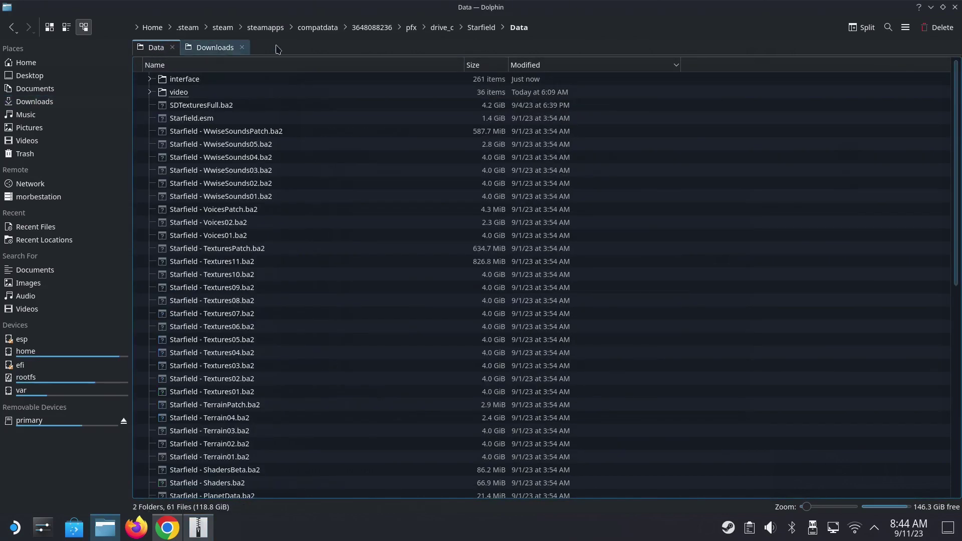
click(473, 29)
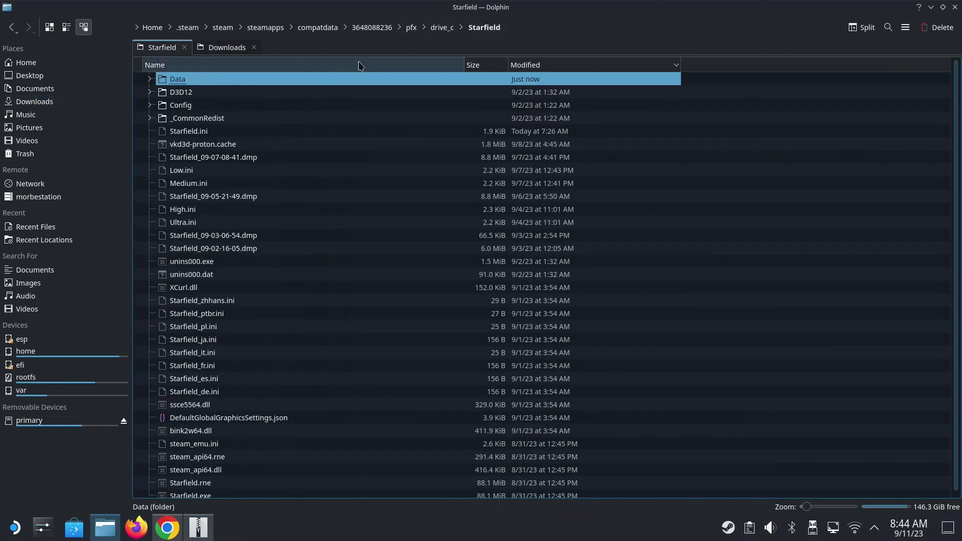
click(199, 527)
drag(331, 157, 233, 235)
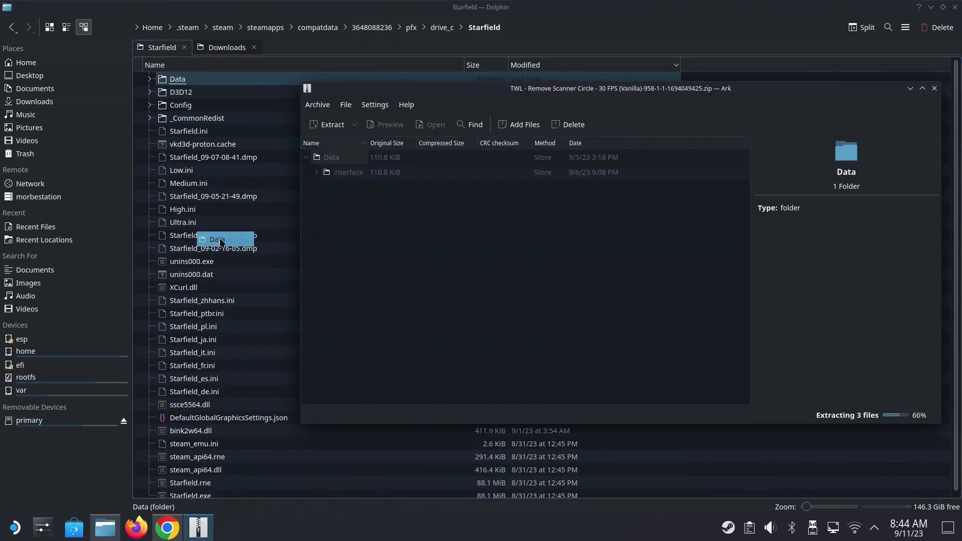
click(359, 341)
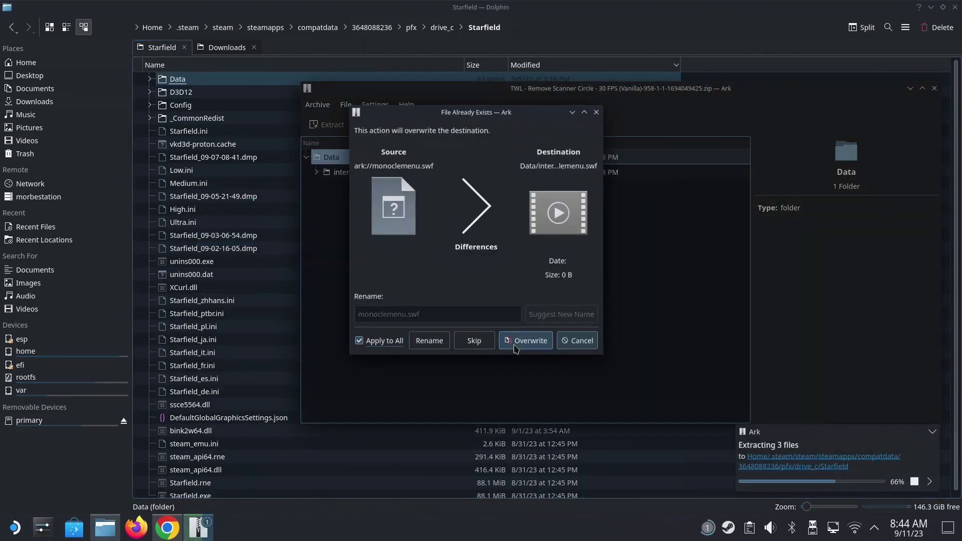
click(515, 346)
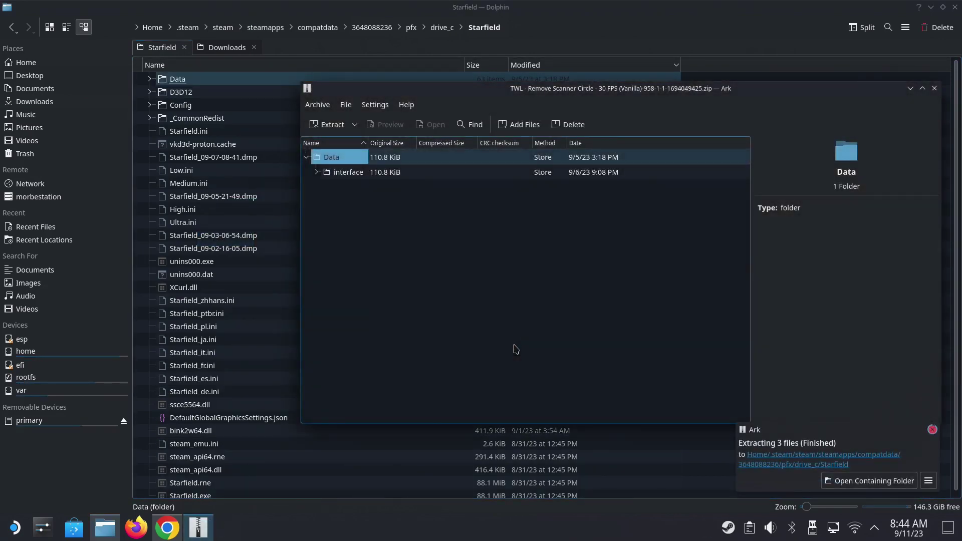
- Close the Remove Scanner Circle archive, switch to Chrome and close the mod's Nexus page
click(936, 90)
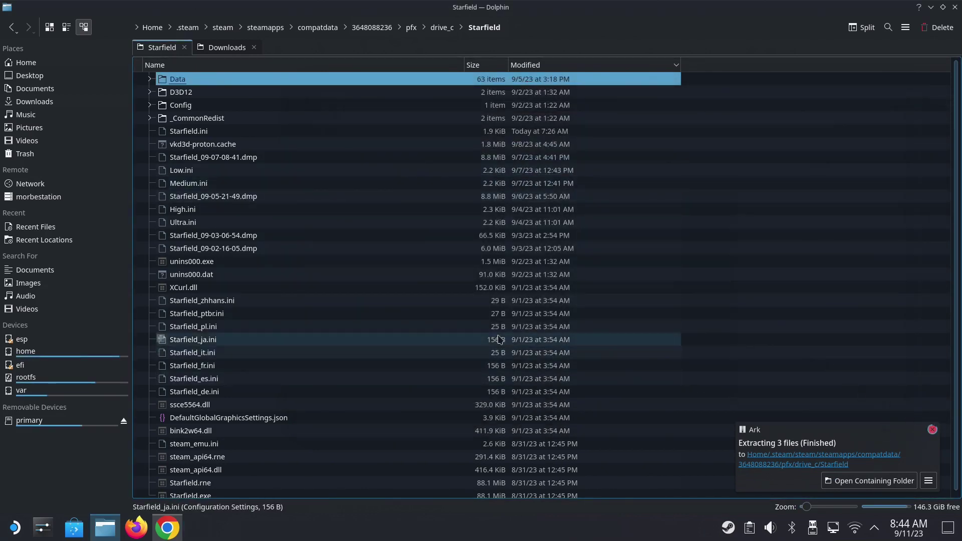
click(391, 277)
click(168, 528)
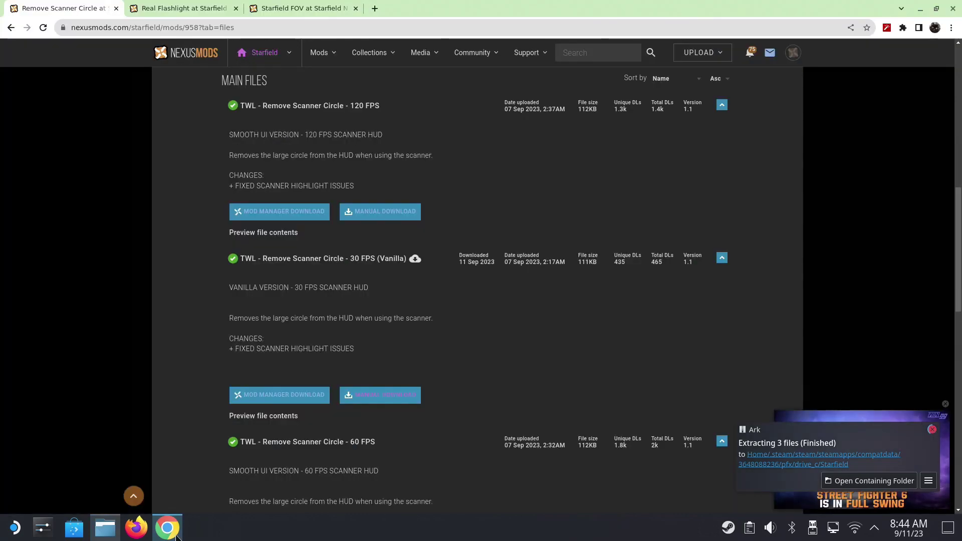
click(115, 8)
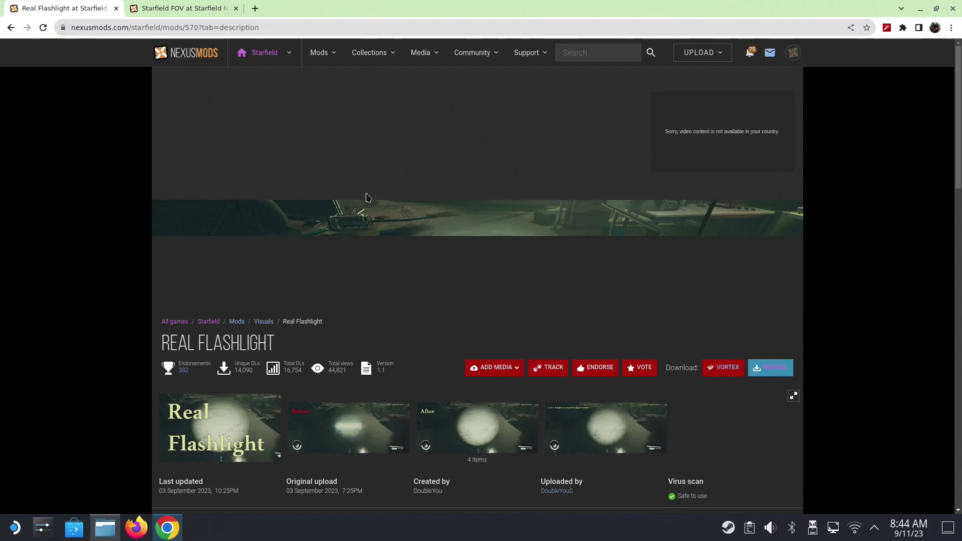
- Examine the installation instructions in the Real Flashlight mod's description
scroll(381, 211, down, 3)
scroll(421, 249, down, 7)
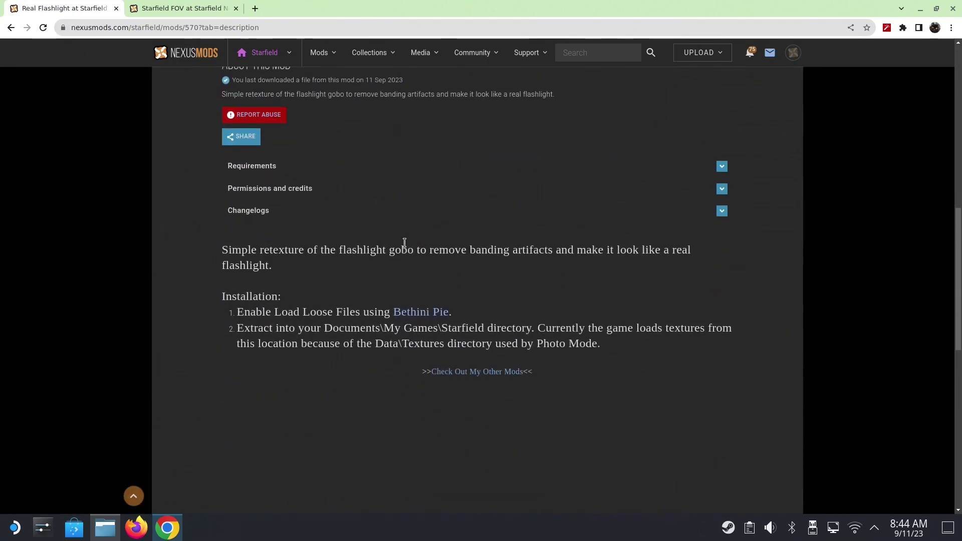
scroll(404, 243, up, 1)
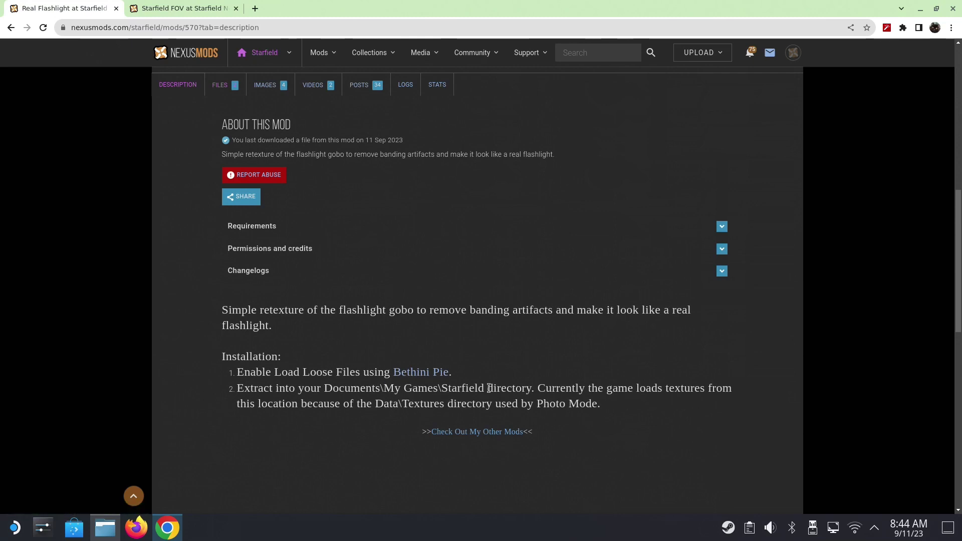
scroll(338, 296, up, 1)
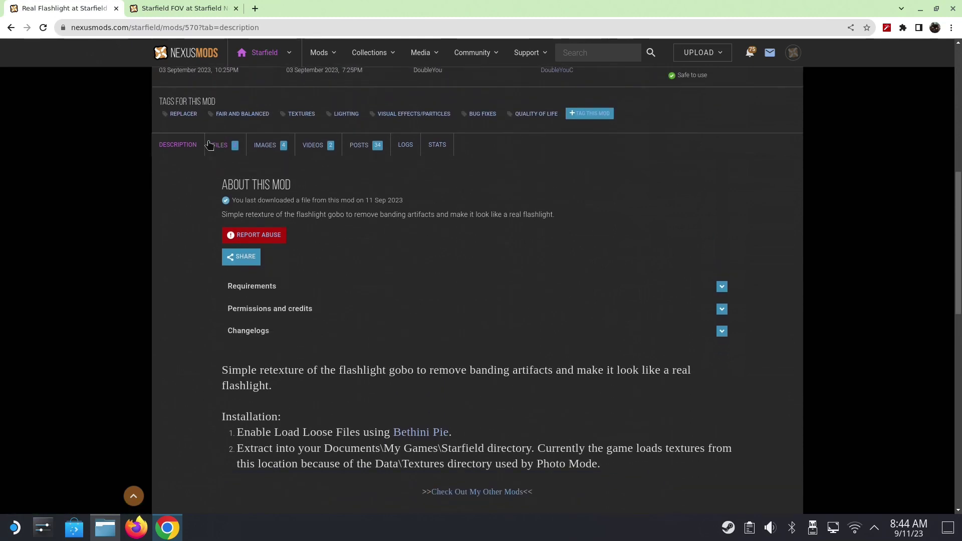
- Show the Real Flashlight mod's files and compare the Real Flashlight and Real Flashlight Soft versions
click(210, 145)
scroll(392, 254, down, 2)
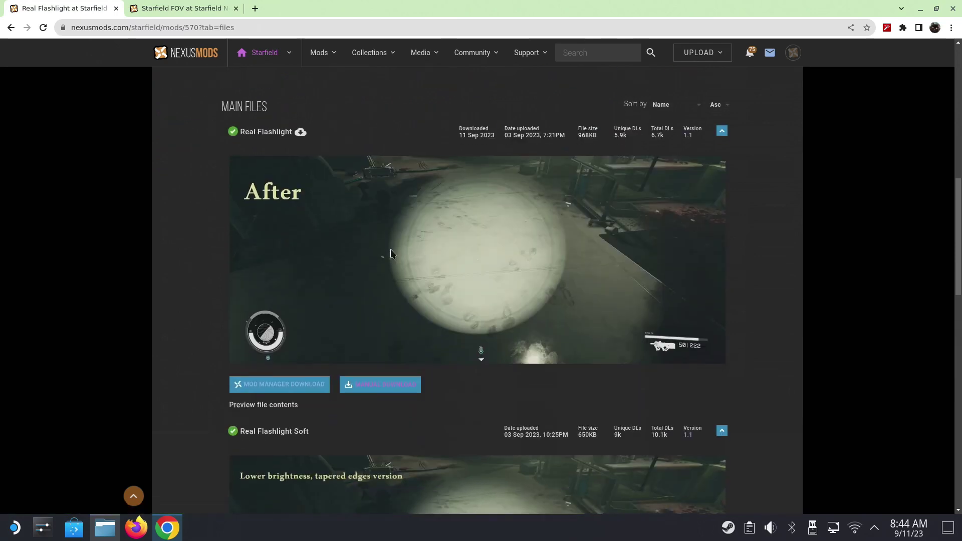
scroll(387, 356, down, 1)
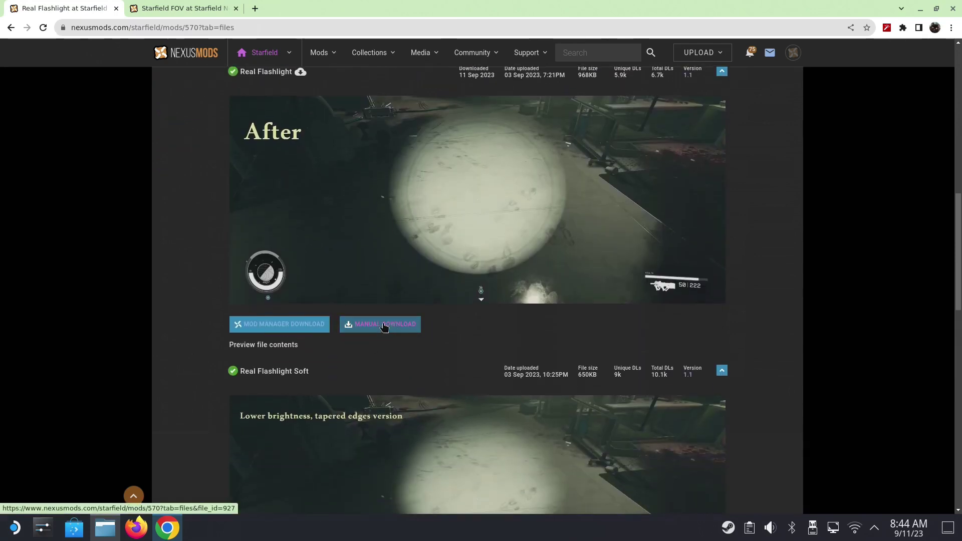
scroll(361, 281, up, 2)
scroll(286, 214, down, 4)
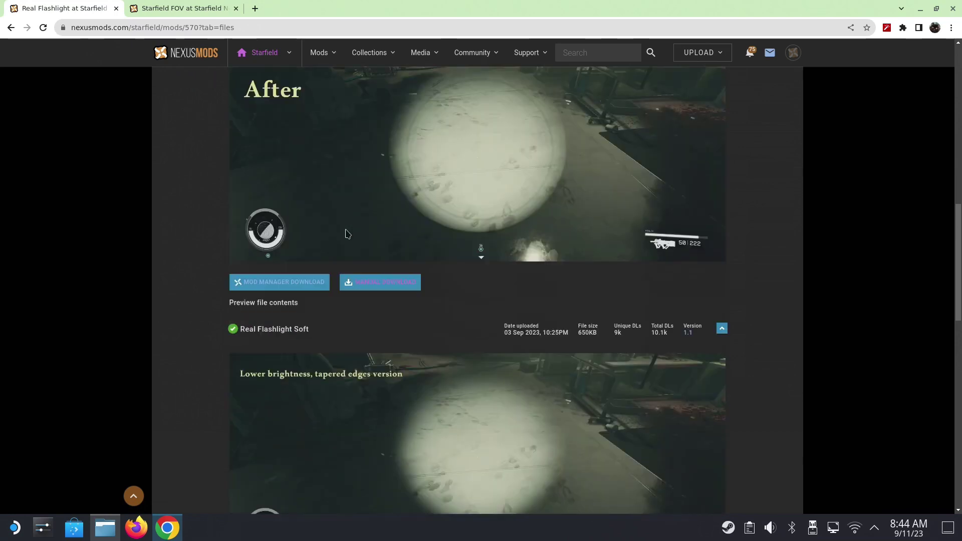
scroll(372, 318, up, 2)
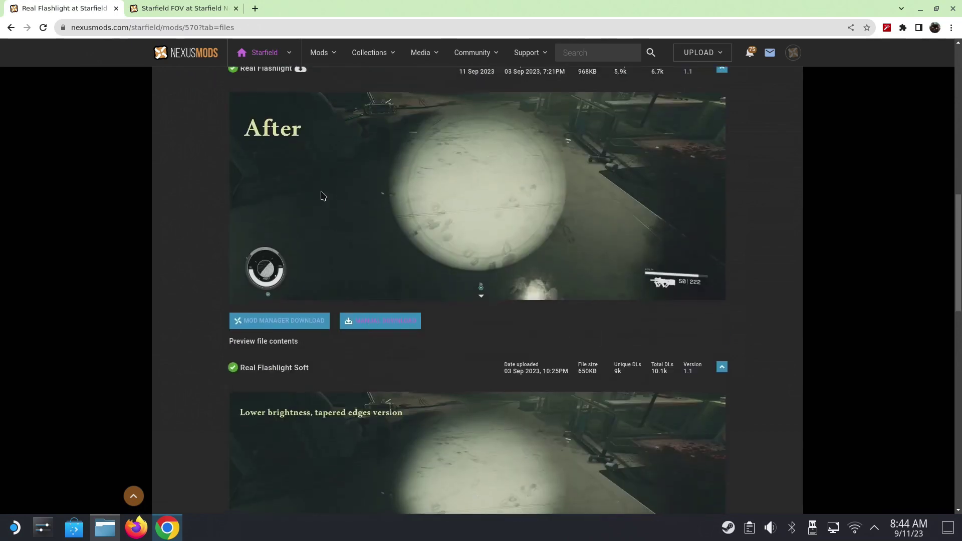
scroll(316, 151, down, 1)
scroll(314, 145, up, 3)
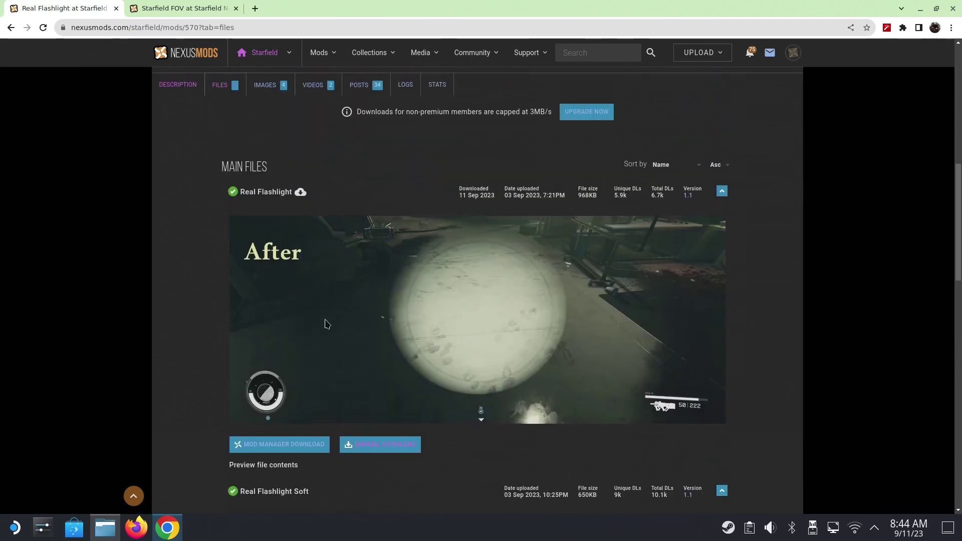
- Switch to Dolphin and open the Real Flashlight archive from Downloads
click(105, 528)
click(213, 47)
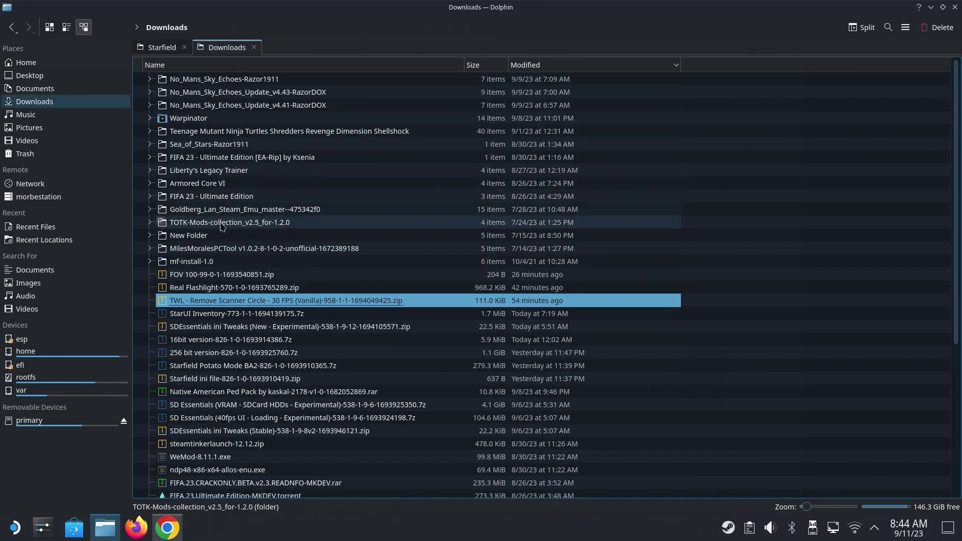
double_click(221, 287)
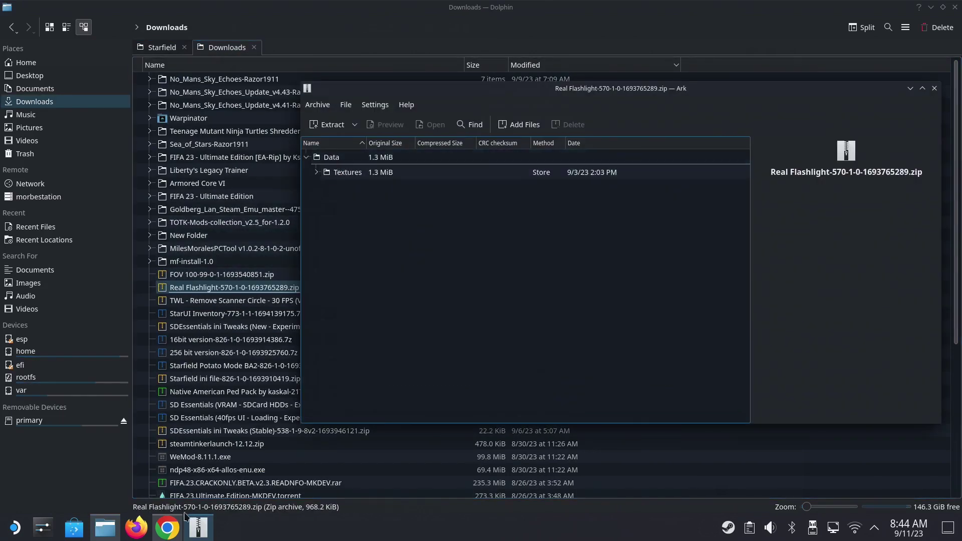
- Switch back to Chrome and check the Real Flashlight description for the extraction directory, highlighting the Documents\My Games\Starfield path
click(167, 527)
scroll(371, 285, down, 10)
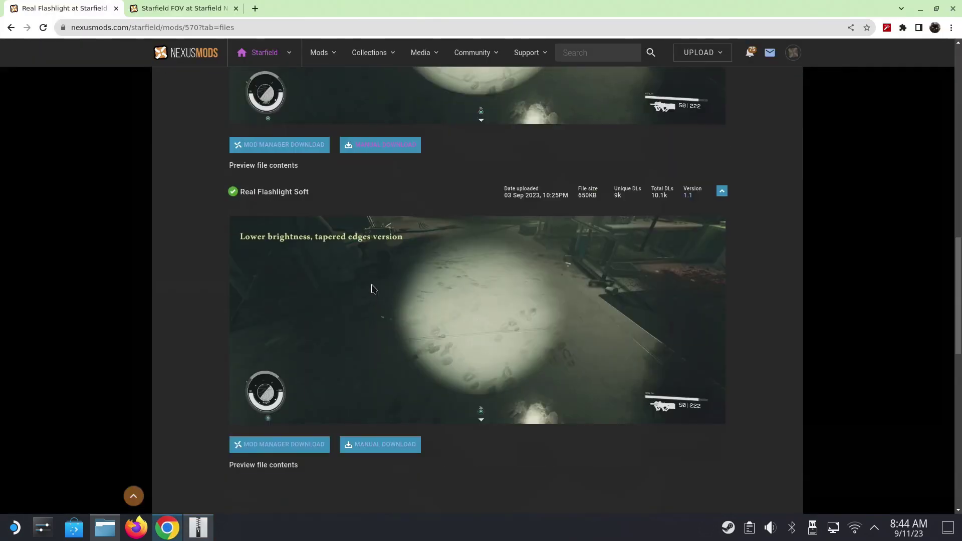
scroll(376, 291, up, 6)
scroll(358, 270, up, 8)
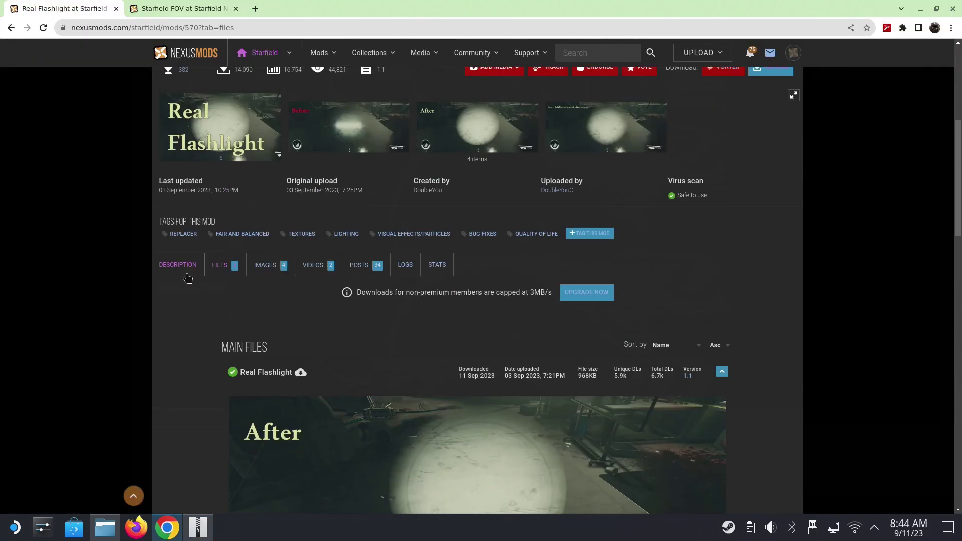
click(186, 274)
scroll(341, 326, down, 8)
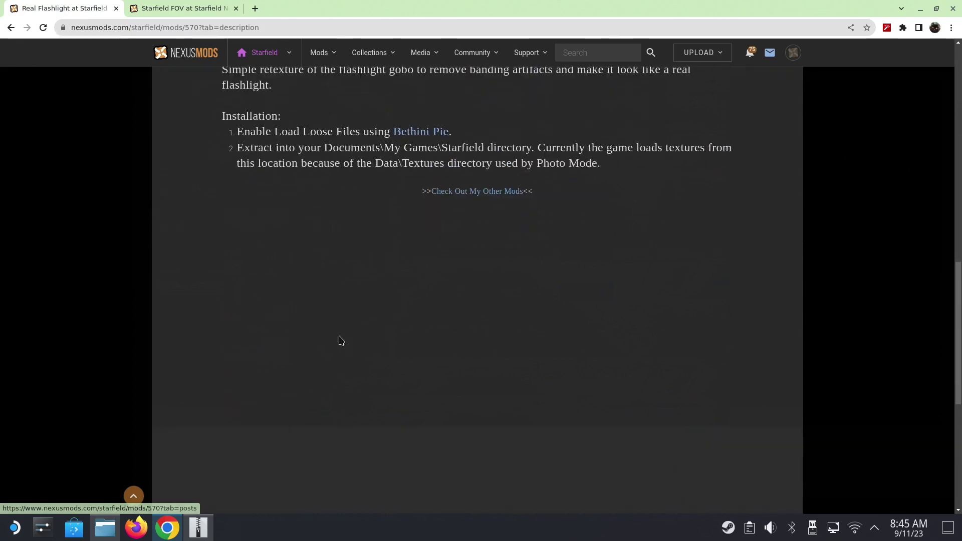
scroll(371, 308, up, 3)
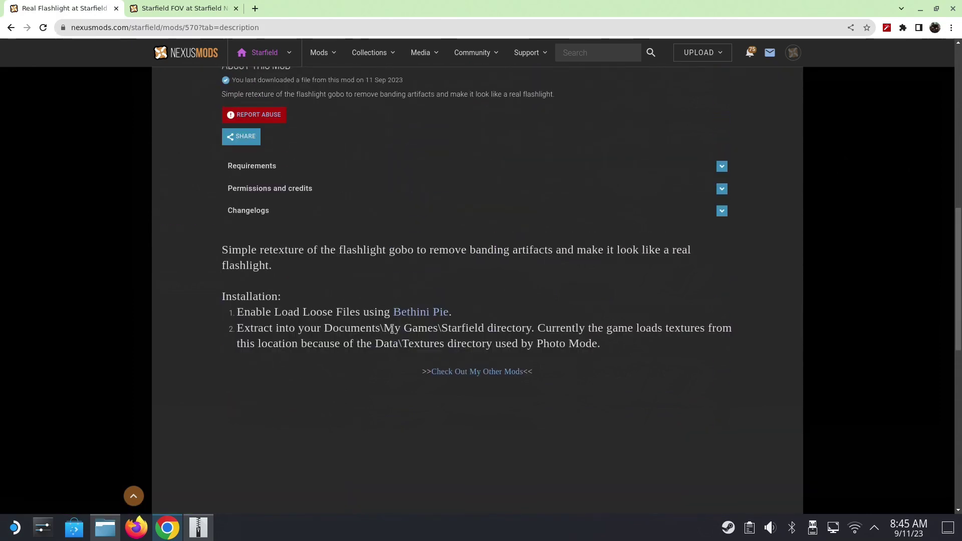
drag(324, 334, 610, 325)
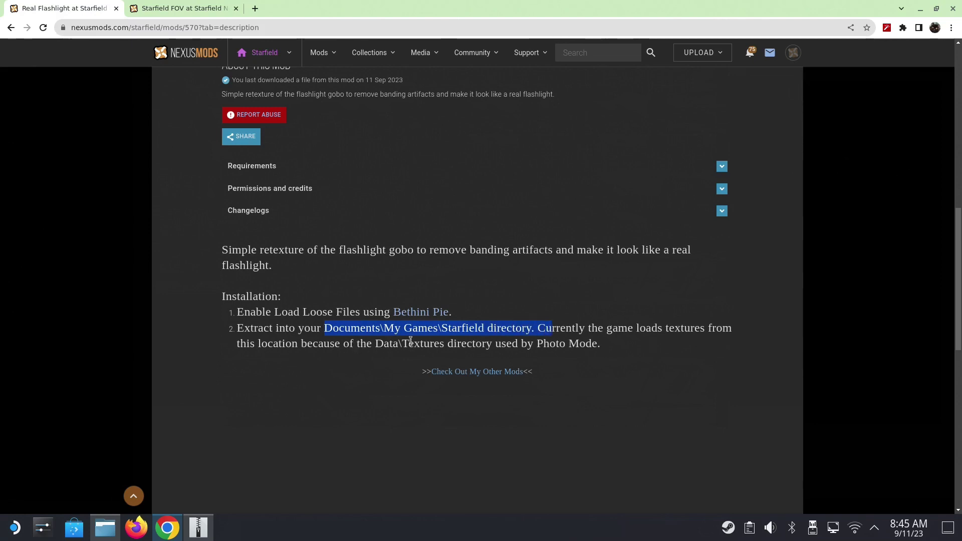
click(561, 345)
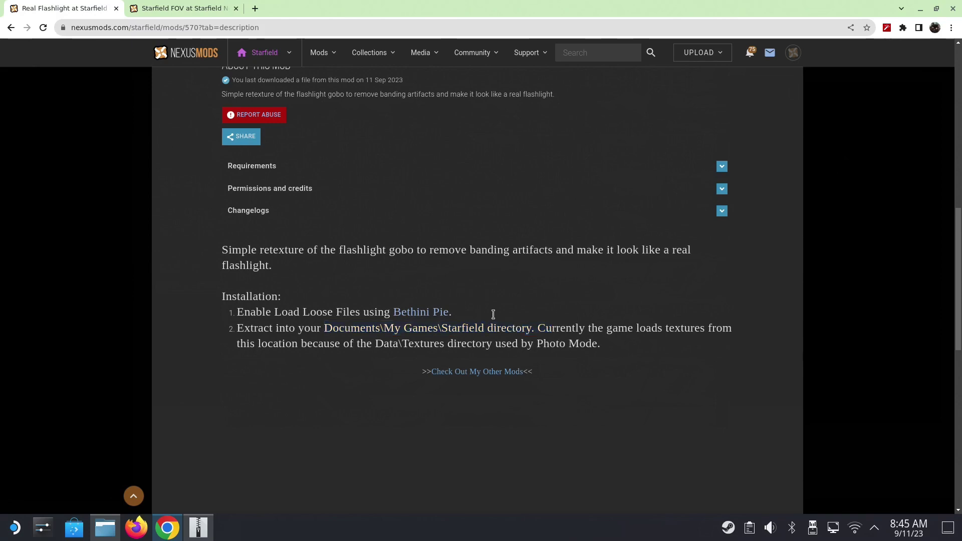
- Switch to Dolphin and go to drive_c/users/steamuser/My Documents/My Games/Starfield, selecting its Data folder
click(105, 527)
click(170, 49)
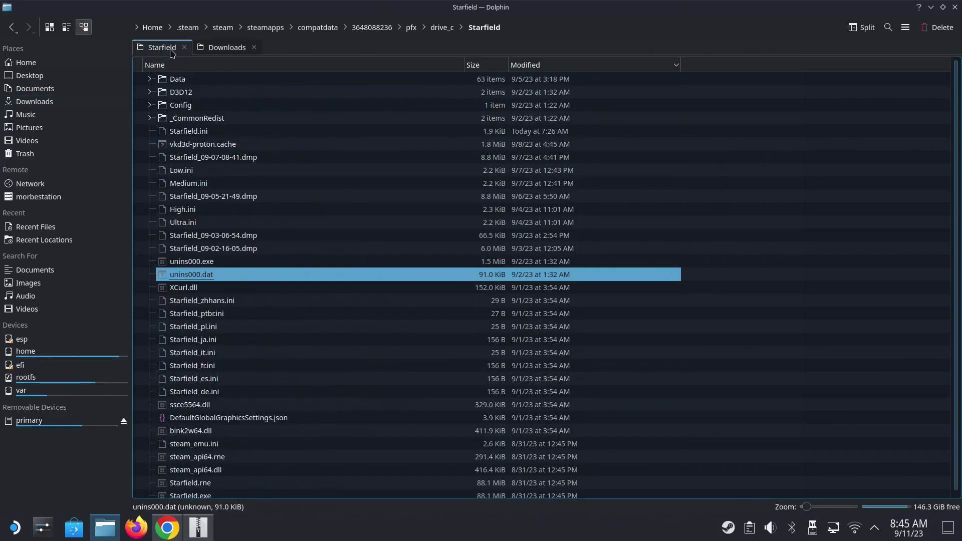
click(437, 30)
click(189, 185)
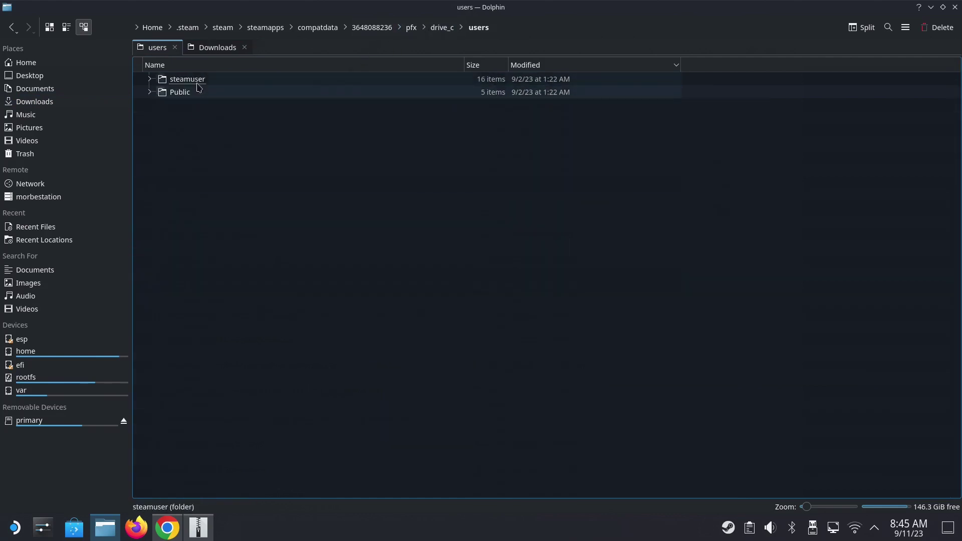
click(198, 83)
click(200, 93)
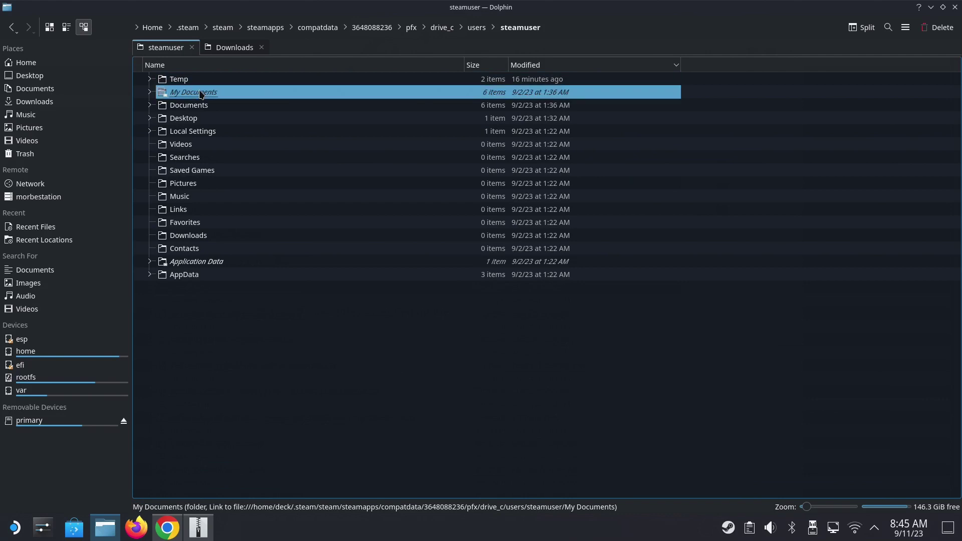
click(199, 81)
click(199, 81)
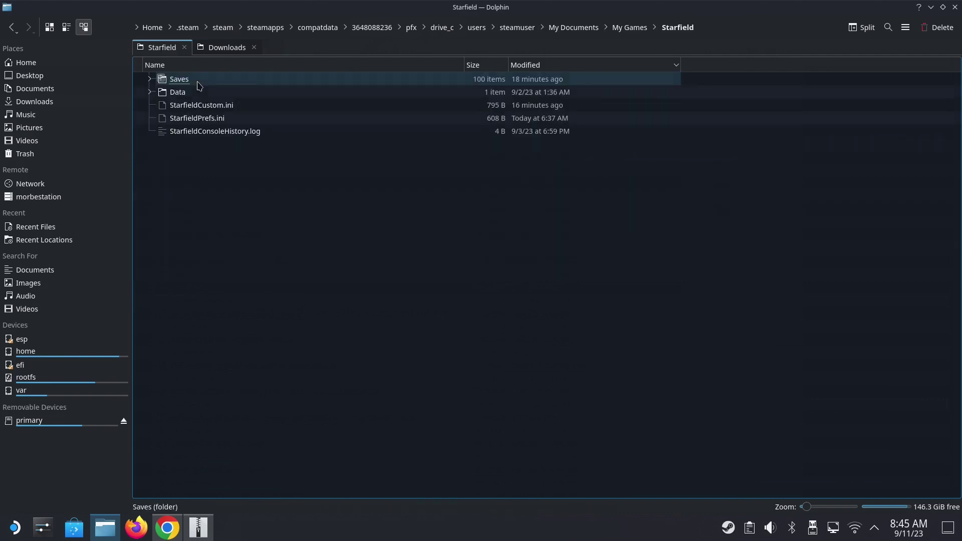
click(196, 93)
- Extract the Real Flashlight archive's Data folder into My Games/Starfield, overwriting all existing files, and close the archive
click(198, 527)
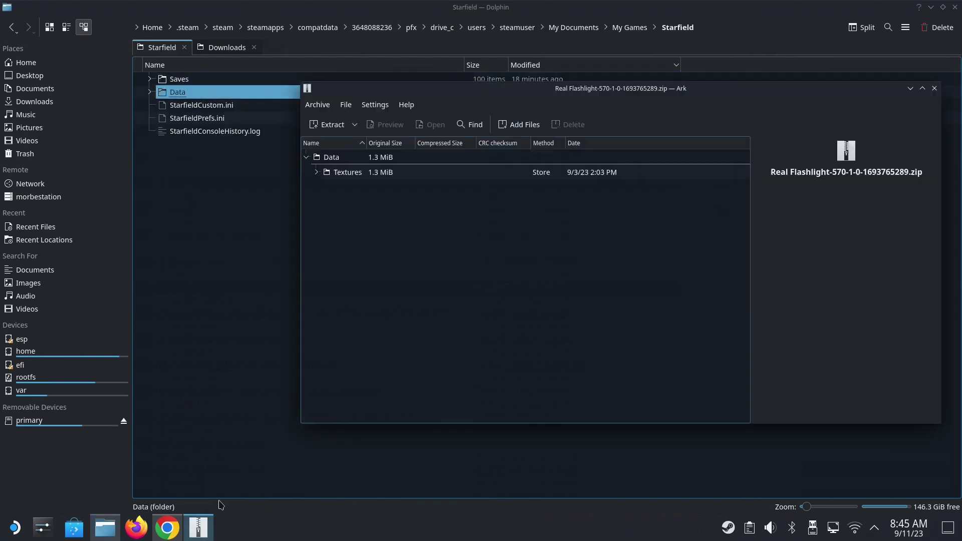
drag(331, 158, 210, 221)
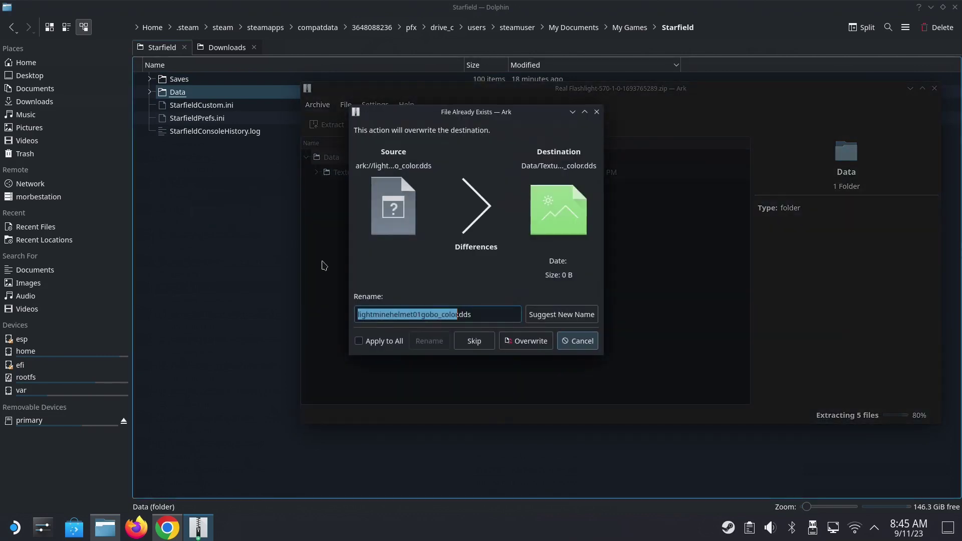
click(378, 342)
click(530, 344)
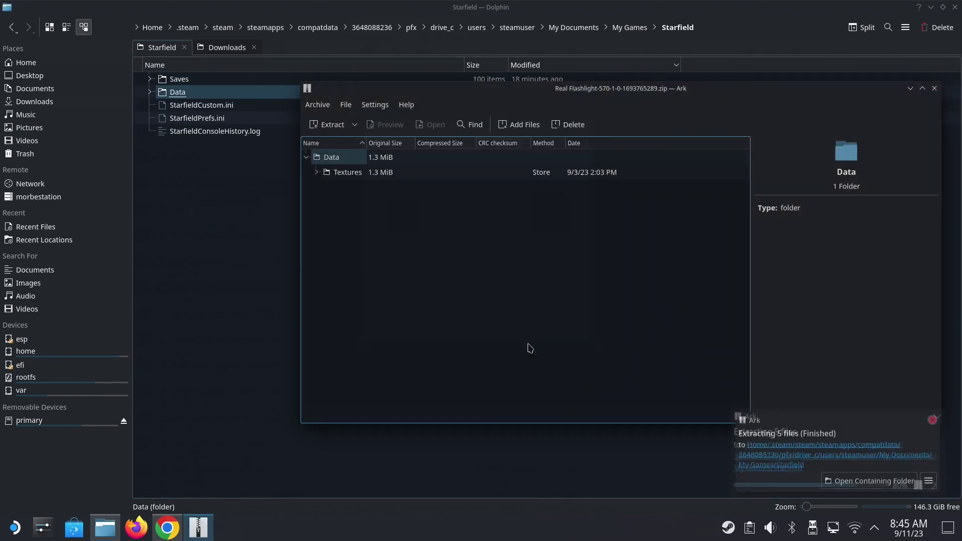
click(935, 89)
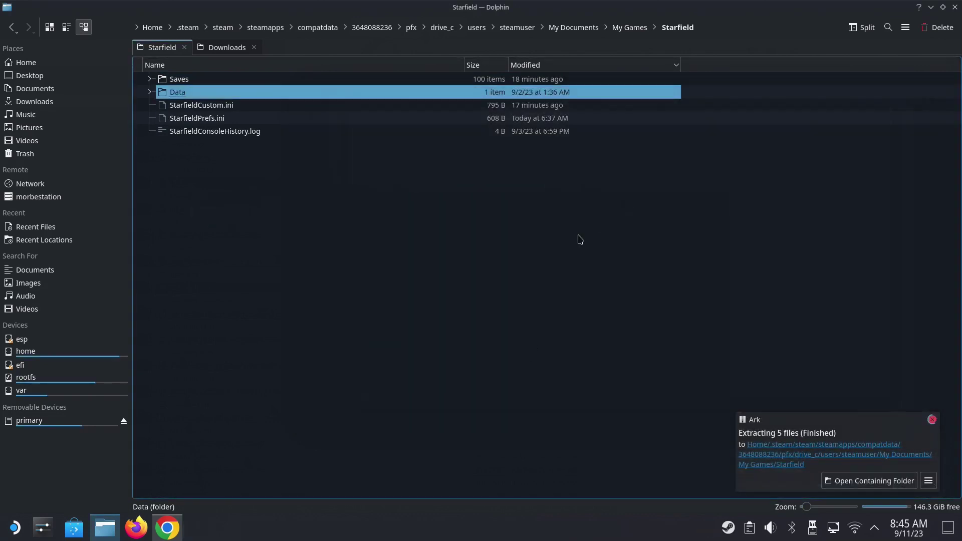
click(493, 267)
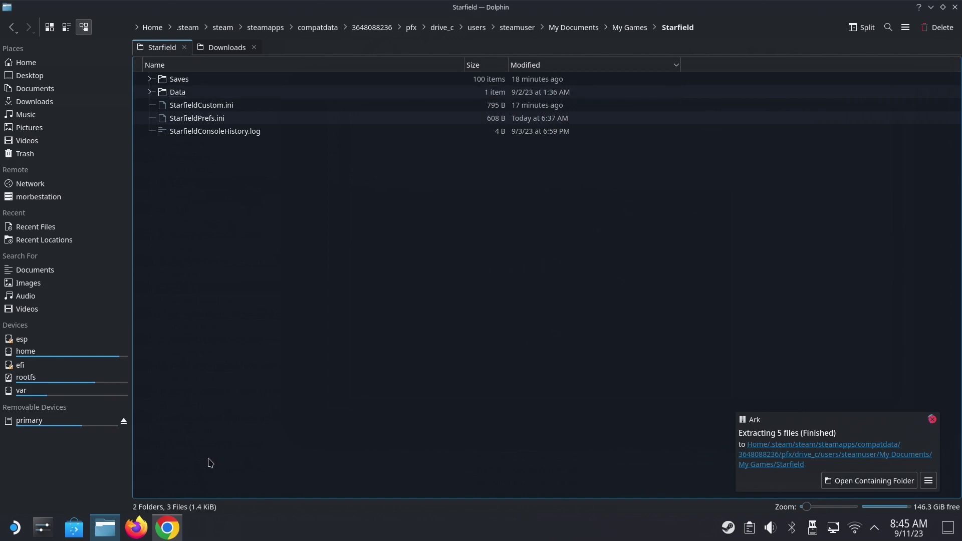
- Switch to Chrome, close the Real Flashlight page and check the Starfield FOV instructions, highlighting the [Camera] lines for StarfieldCustom.ini
click(168, 527)
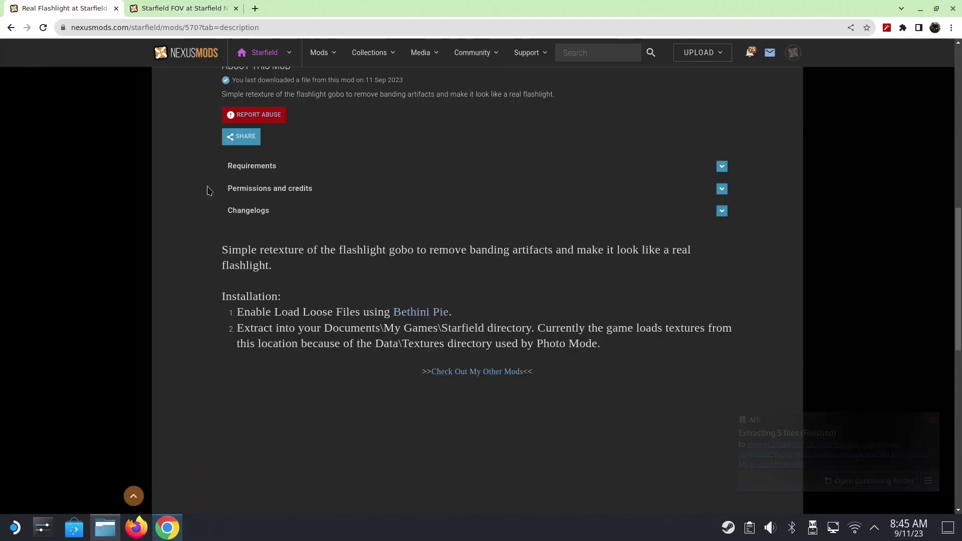
click(116, 9)
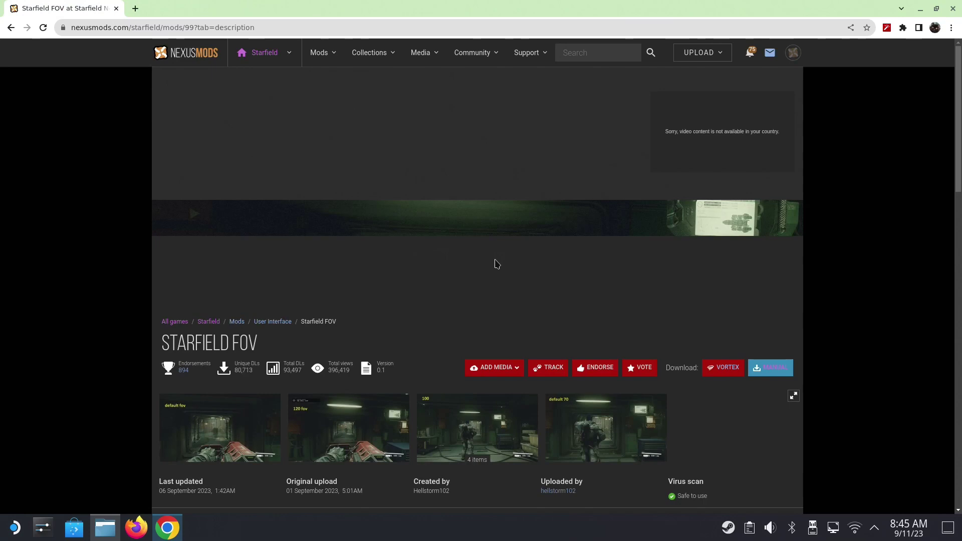
scroll(495, 240, down, 10)
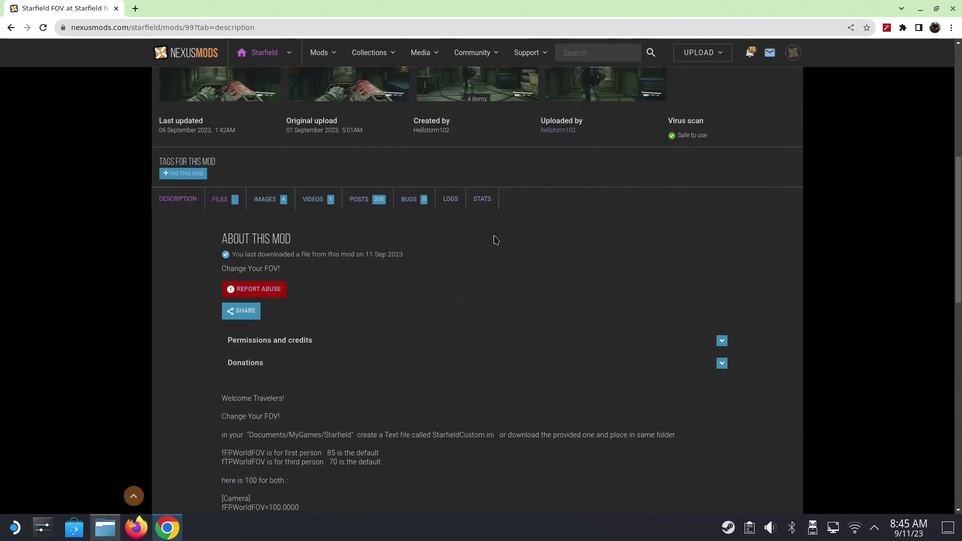
scroll(335, 238, up, 3)
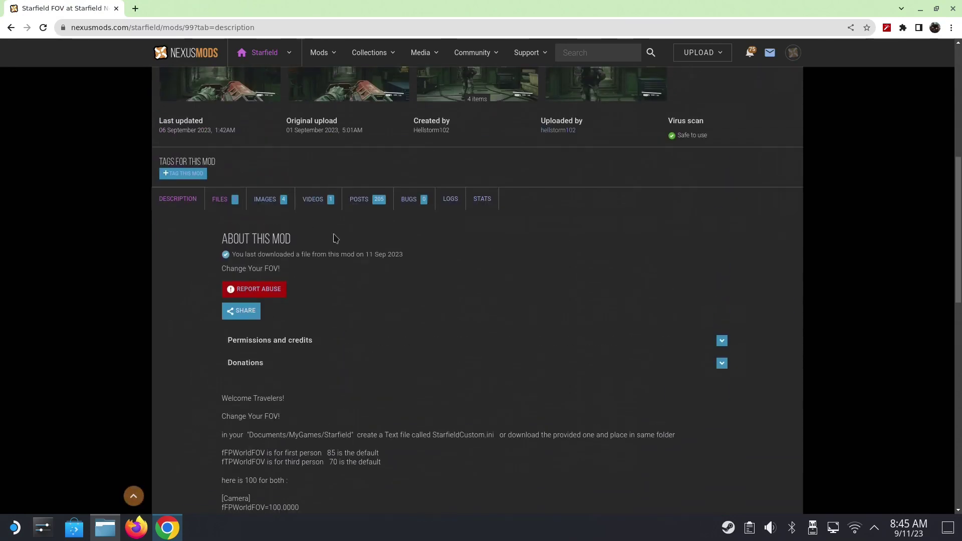
scroll(215, 206, down, 2)
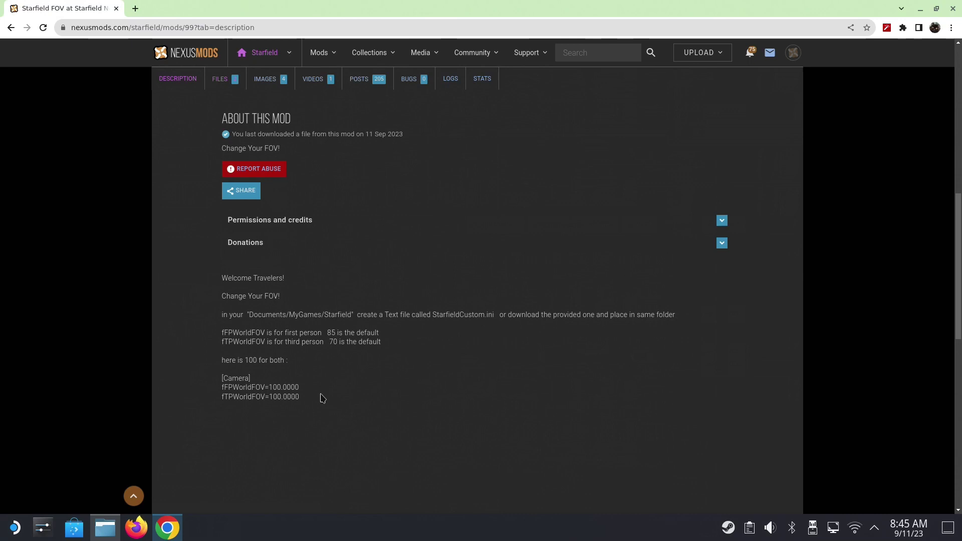
drag(322, 396, 229, 380)
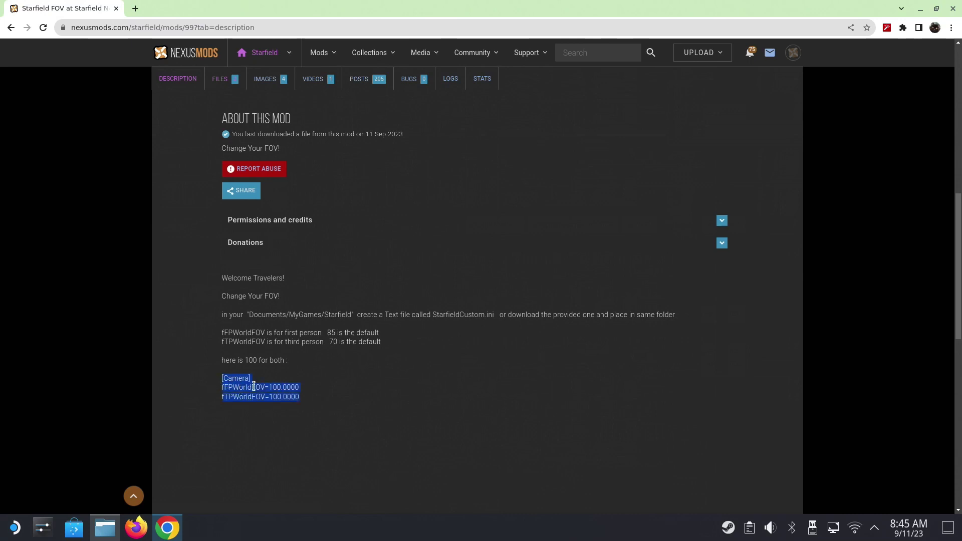
- Switch to Dolphin, open StarfieldCustom.ini in Kate and highlight its [Camera] section with the fFPWorldFOV and fTPWorldFOV lines
click(106, 528)
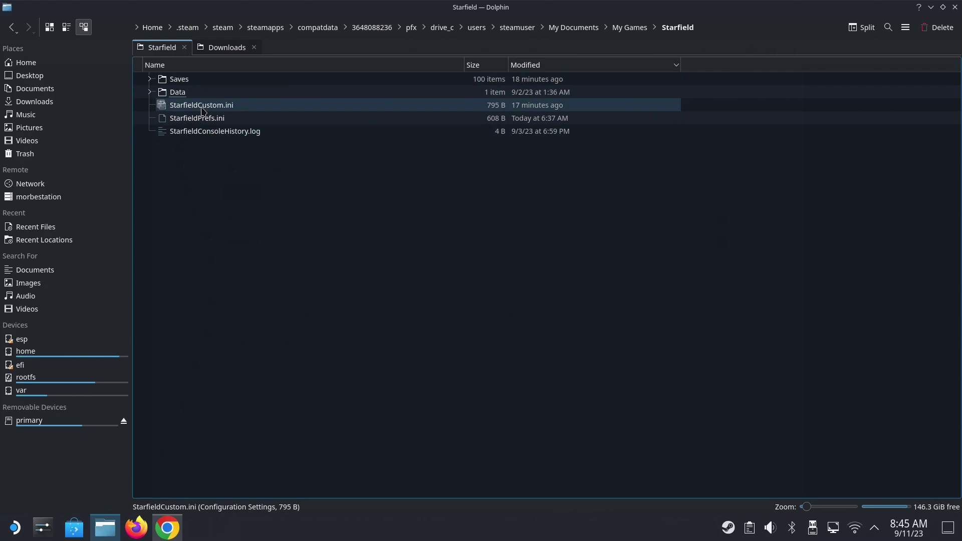
double_click(203, 111)
double_click(402, 149)
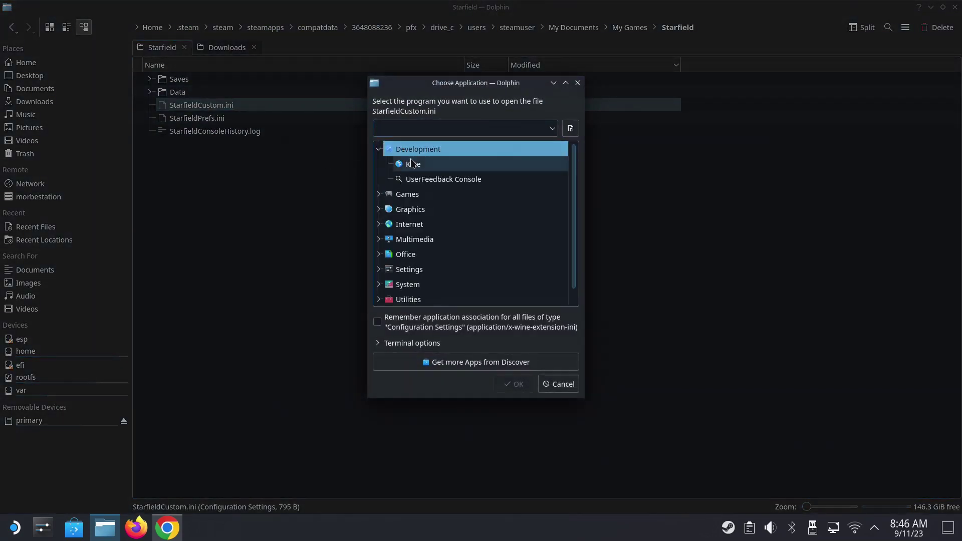
double_click(412, 164)
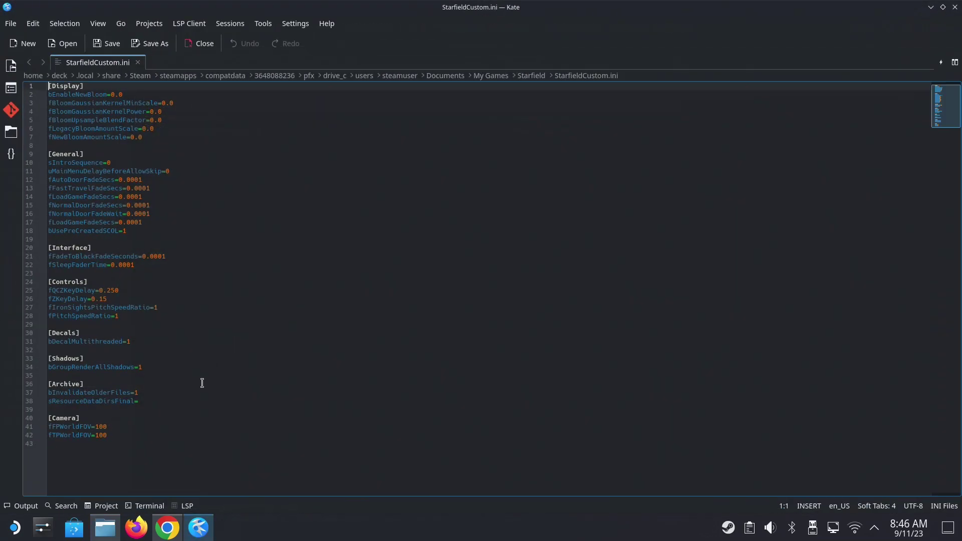
drag(127, 437, 39, 421)
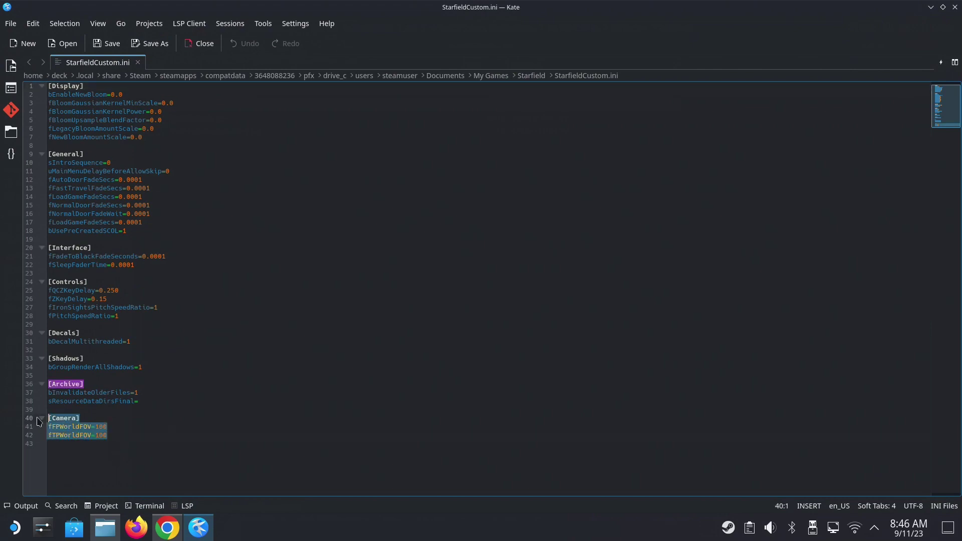
- Switch to Chrome and highlight the [Camera] lines in the Starfield FOV description to compare them with StarfieldCustom.ini
click(166, 529)
click(328, 395)
drag(327, 391, 223, 378)
drag(330, 408, 218, 377)
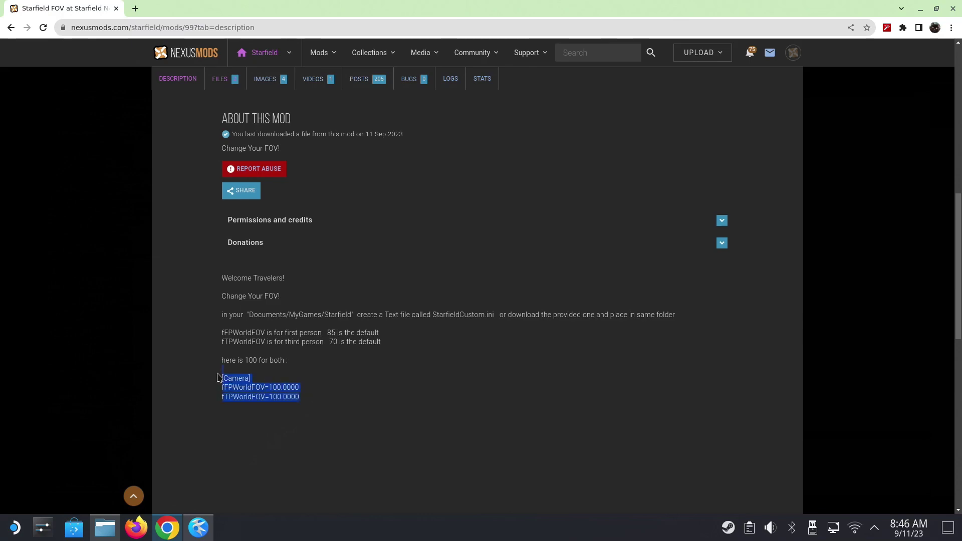
click(168, 527)
click(170, 526)
- Close the Starfield FOV page, the StarfieldCustom.ini editor and the file manager to return to the desktop
click(117, 9)
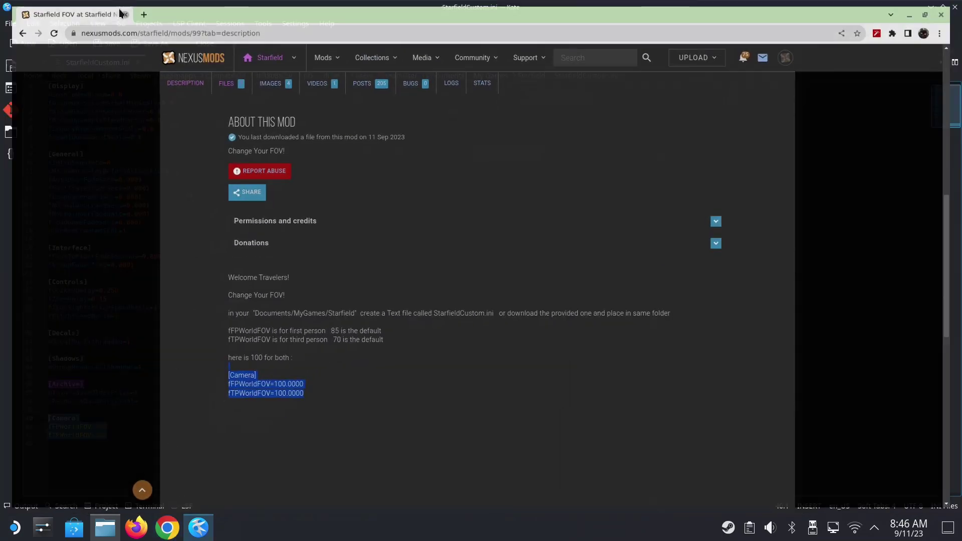
click(954, 7)
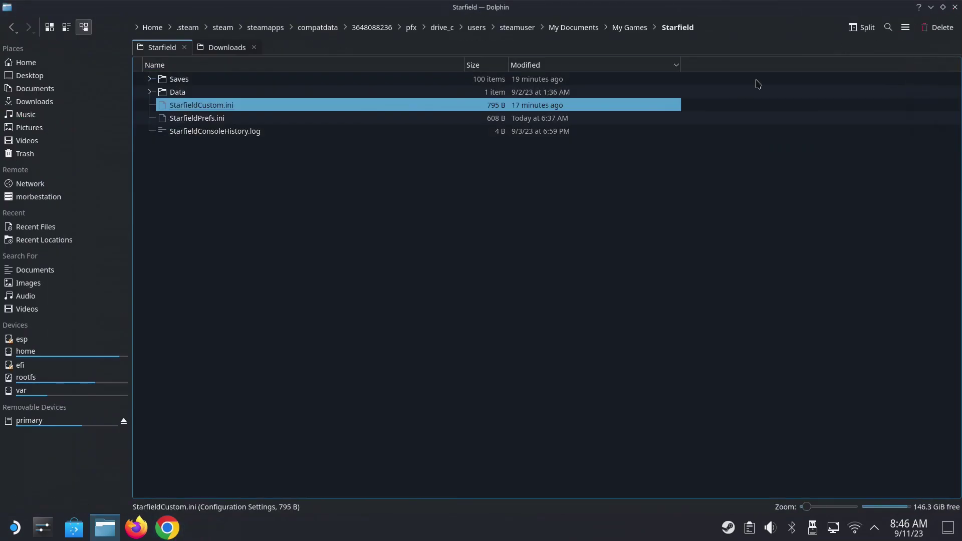
click(954, 7)
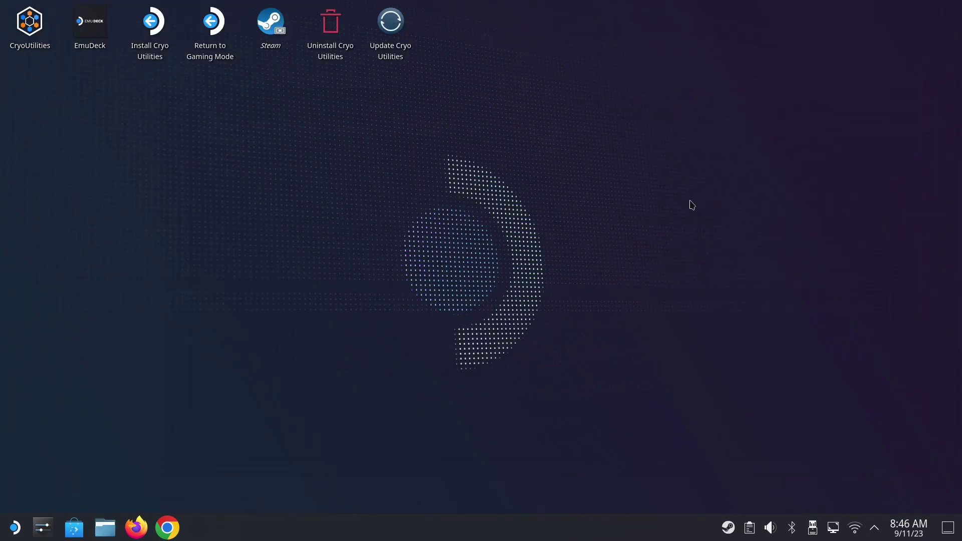